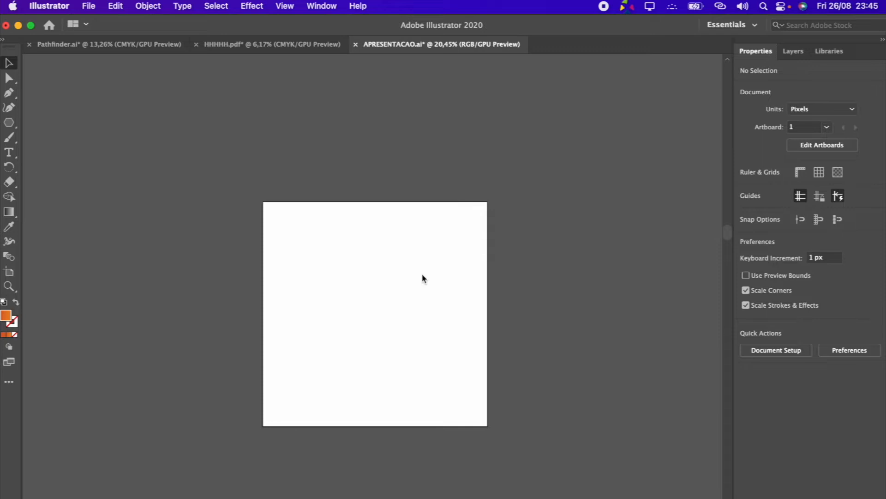
{"action": "left_click", "coordinate": [89, 6]}
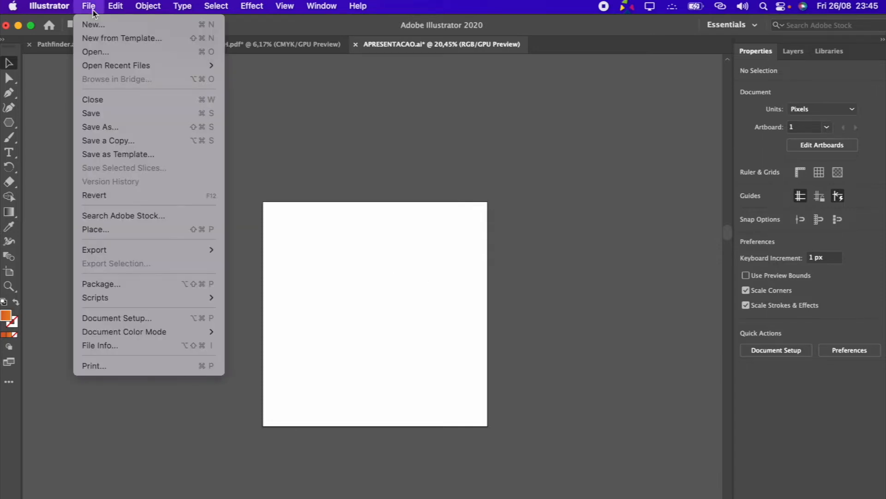
{"action": "left_click", "coordinate": [104, 24]}
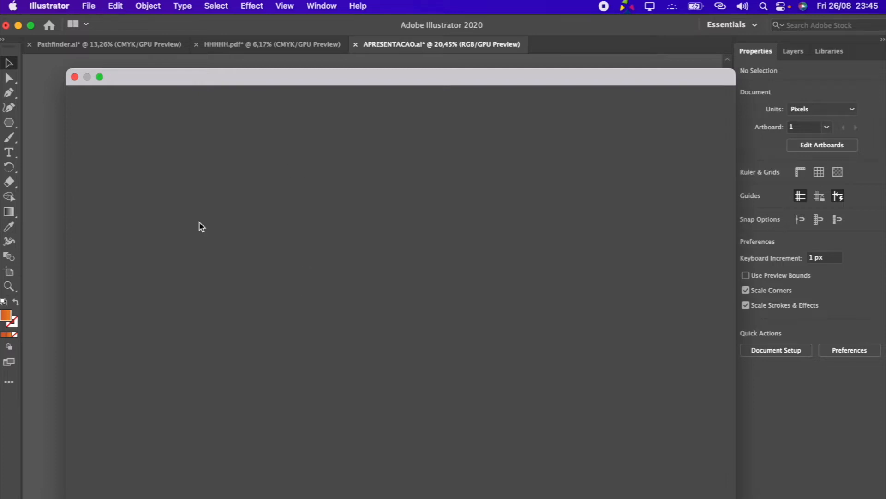
{"action": "left_click", "coordinate": [74, 77]}
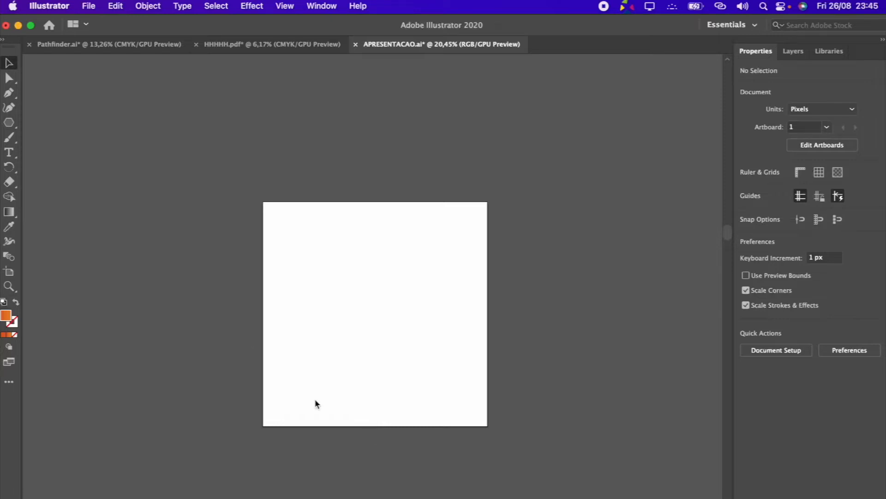
Move the TECLA BAIX artboard to about X 2492 px, Y 5499 px with the Artboard tool
{"action": "scroll", "coordinate": [260, 390], "scroll_direction": "down", "scroll_amount": 4}
{"action": "scroll", "coordinate": [317, 399], "scroll_direction": "up", "scroll_amount": 1}
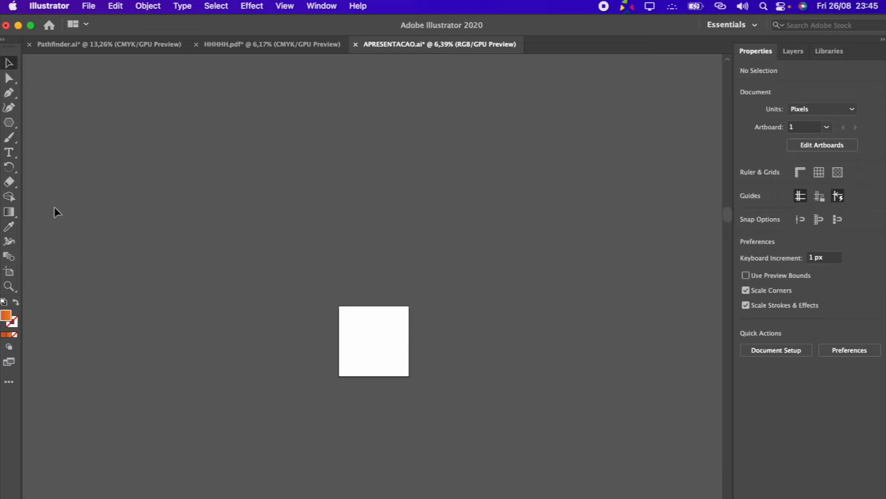
{"action": "left_click", "coordinate": [9, 272]}
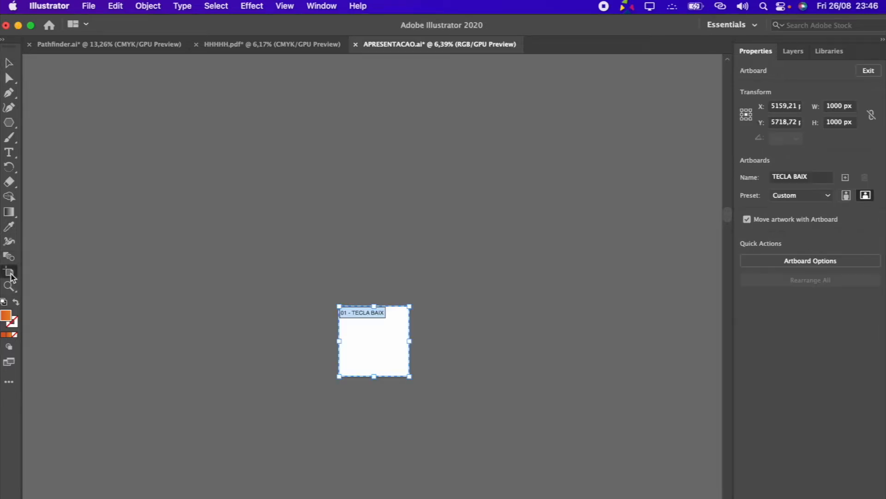
{"action": "scroll", "coordinate": [390, 369], "scroll_direction": "down", "scroll_amount": 1}
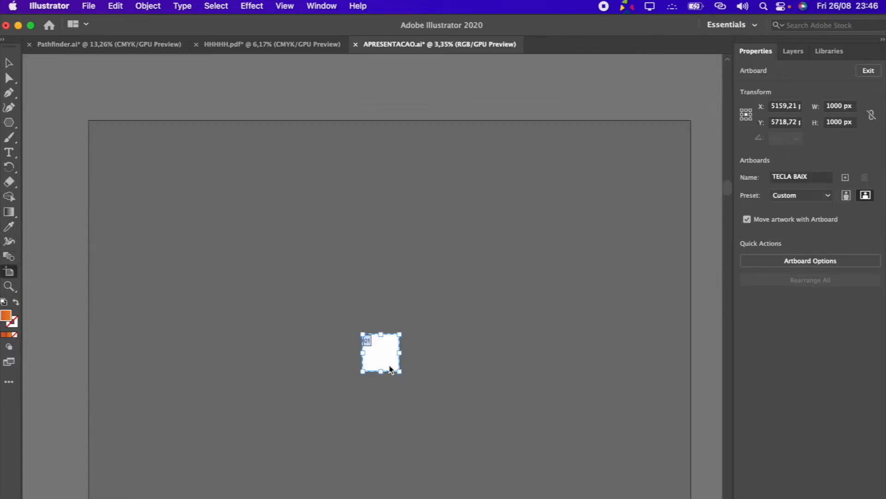
{"action": "left_click_drag", "start_coordinate": [381, 349], "coordinate": [283, 341]}
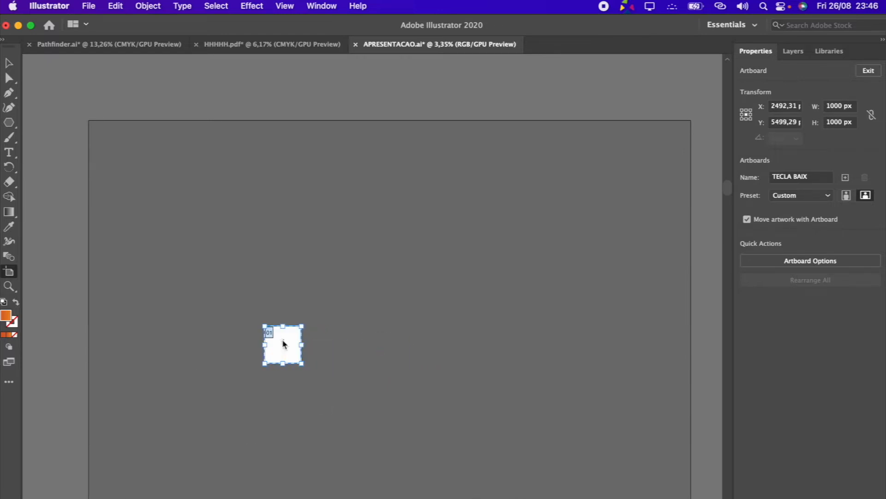
{"action": "scroll", "coordinate": [283, 342], "scroll_direction": "up", "scroll_amount": 2}
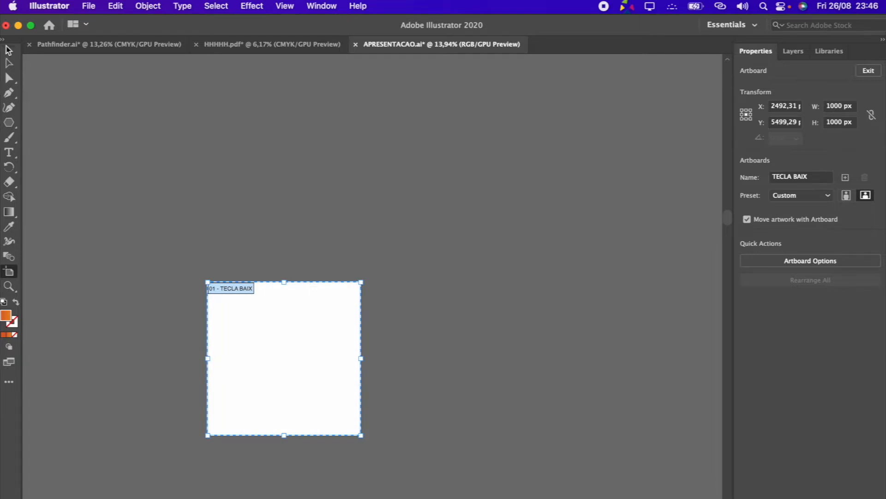
{"action": "left_click", "coordinate": [9, 51]}
{"action": "mouse_move", "coordinate": [235, 305]}
{"action": "left_mouse_down"}
{"action": "mouse_move", "coordinate": [286, 326]}
{"action": "mouse_move", "coordinate": [278, 357]}
{"action": "left_mouse_up"}
{"action": "left_click", "coordinate": [279, 358]}
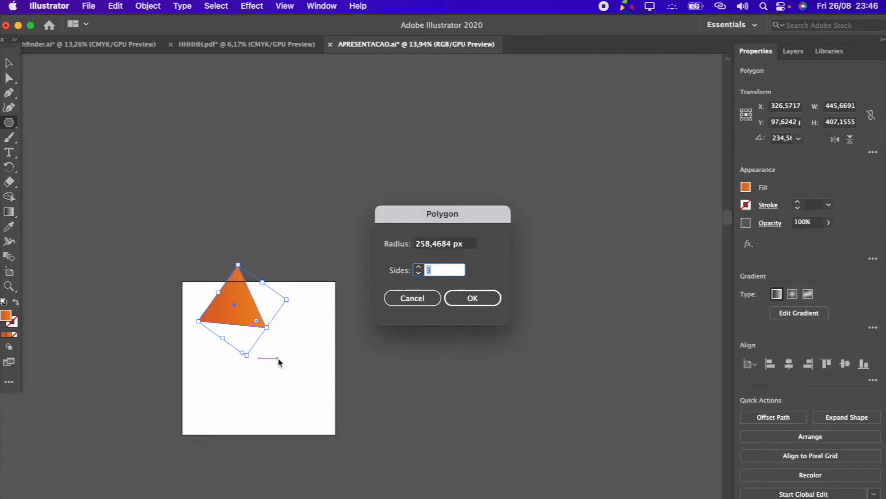
{"action": "left_click", "coordinate": [412, 298]}
{"action": "left_click", "coordinate": [9, 62]}
{"action": "key", "text": "Delete"}
Duplicate the 1000 px square artboard into a grid of ten, arranged in two rows of five
{"action": "scroll", "coordinate": [61, 298], "scroll_direction": "down", "scroll_amount": 4}
{"action": "scroll", "coordinate": [61, 298], "scroll_direction": "down", "scroll_amount": 2}
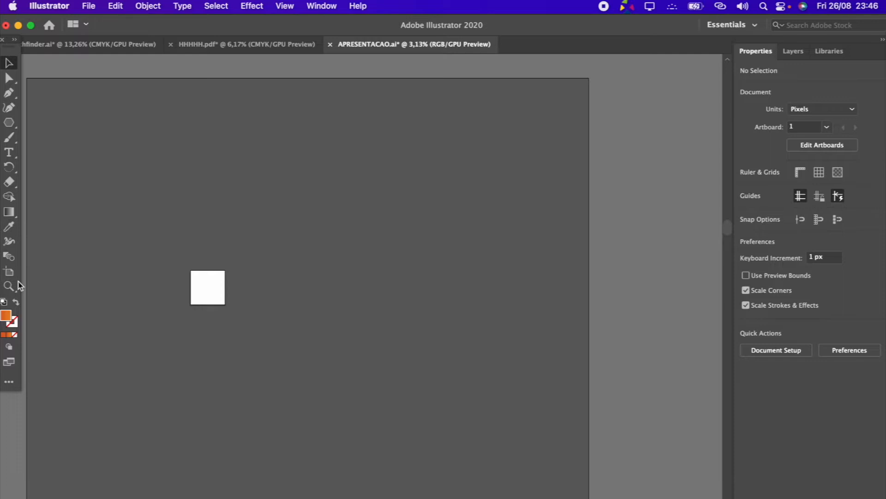
{"action": "left_click", "coordinate": [12, 273]}
{"action": "scroll", "coordinate": [303, 272], "scroll_direction": "down", "scroll_amount": 2}
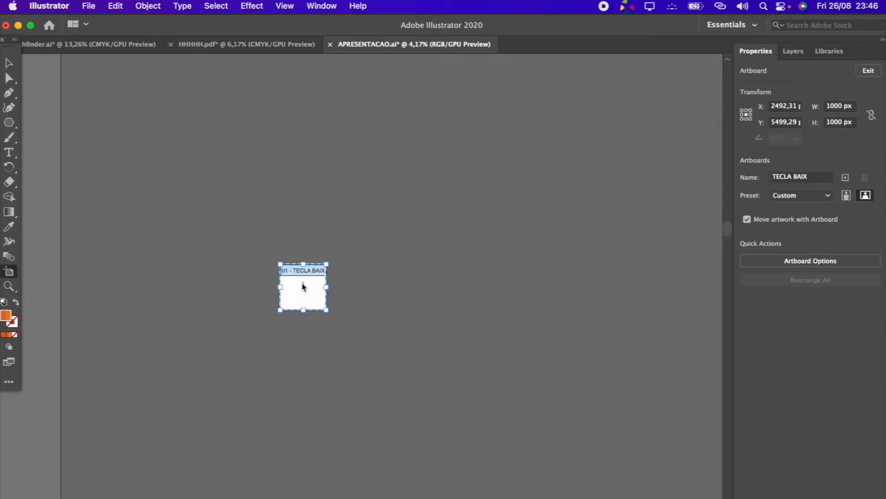
{"action": "scroll", "coordinate": [304, 286], "scroll_direction": "right", "scroll_amount": 2}
{"action": "left_click_drag", "start_coordinate": [257, 301], "coordinate": [489, 365]}
{"action": "left_click", "coordinate": [8, 59]}
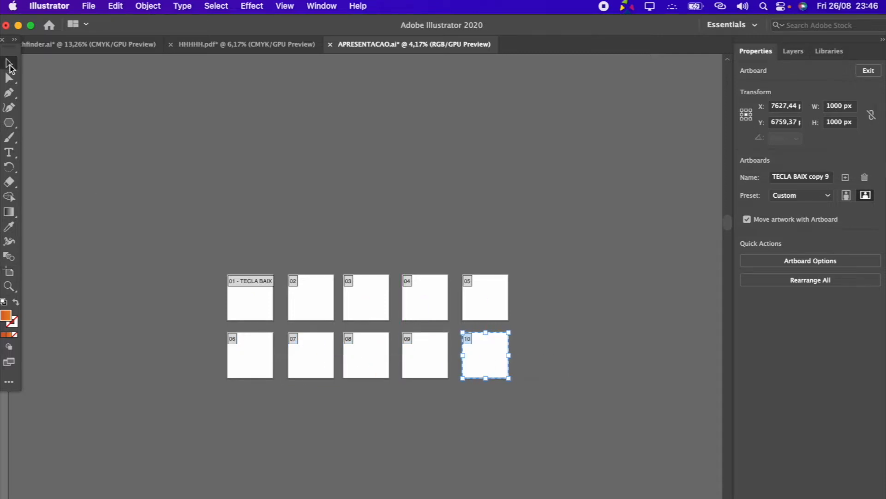
Draw an orange gradient rectangle that covers the whole first artboard
{"action": "scroll", "coordinate": [256, 320], "scroll_direction": "up", "scroll_amount": 5}
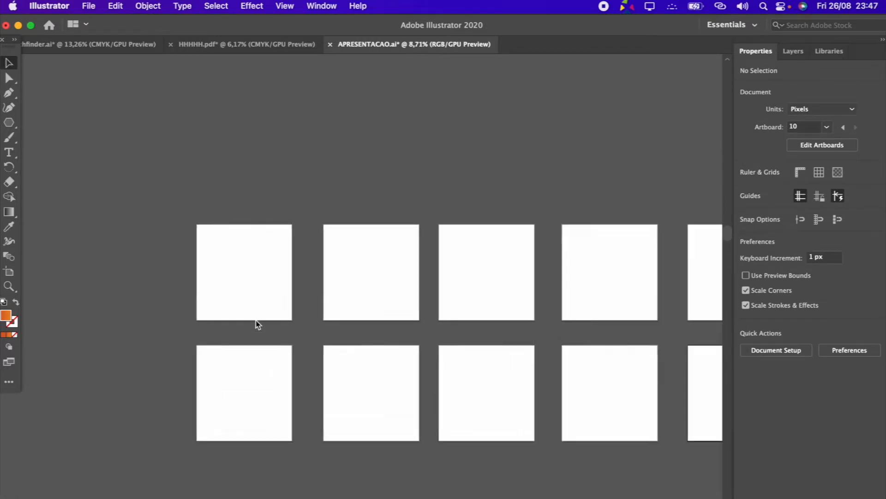
{"action": "left_click", "coordinate": [14, 125]}
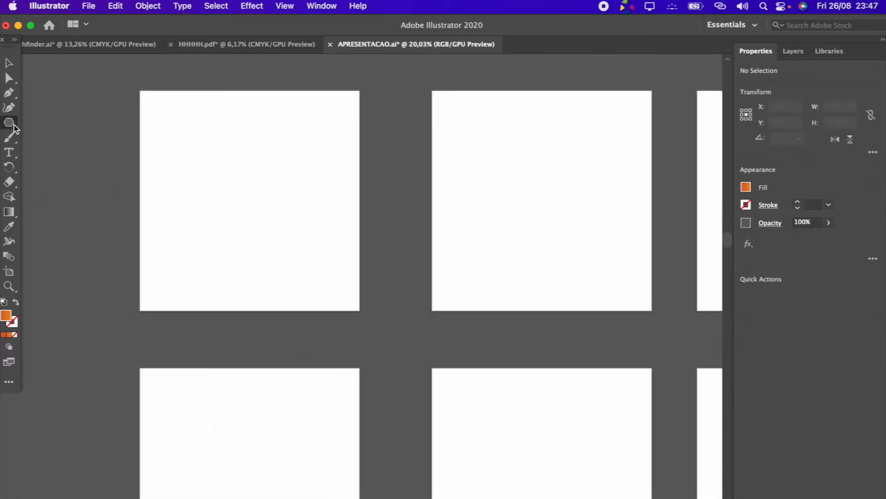
{"action": "left_click", "coordinate": [101, 122]}
{"action": "left_click_drag", "start_coordinate": [140, 90], "coordinate": [360, 310]}
{"action": "left_click", "coordinate": [9, 64]}
{"action": "left_click", "coordinate": [392, 188]}
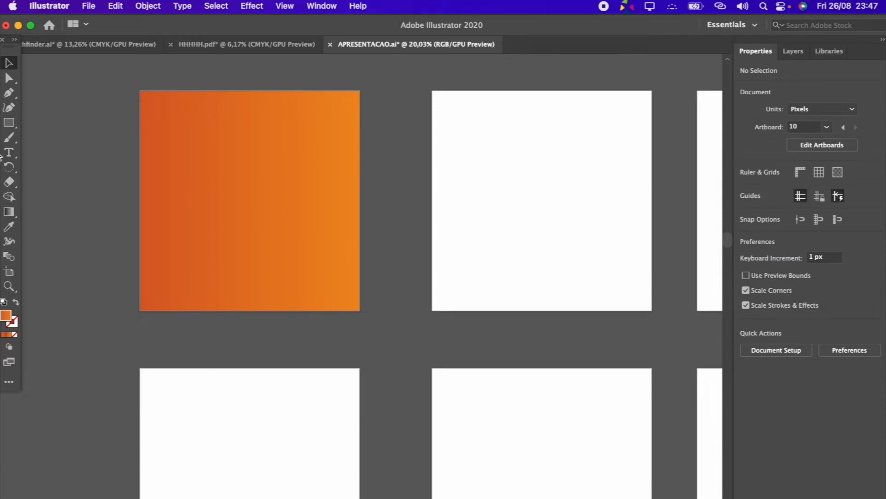
Draw a narrow rectangle about 645 by 110 px in the orange square's upper part, ending at its right edge
{"action": "left_click", "coordinate": [9, 122]}
{"action": "left_click_drag", "start_coordinate": [360, 144], "coordinate": [218, 169]}
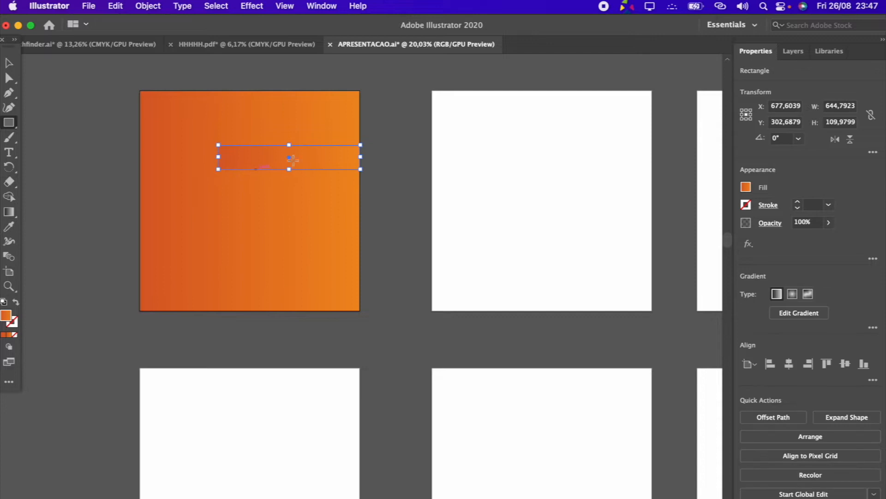
{"action": "scroll", "coordinate": [252, 160], "scroll_direction": "up", "scroll_amount": 1}
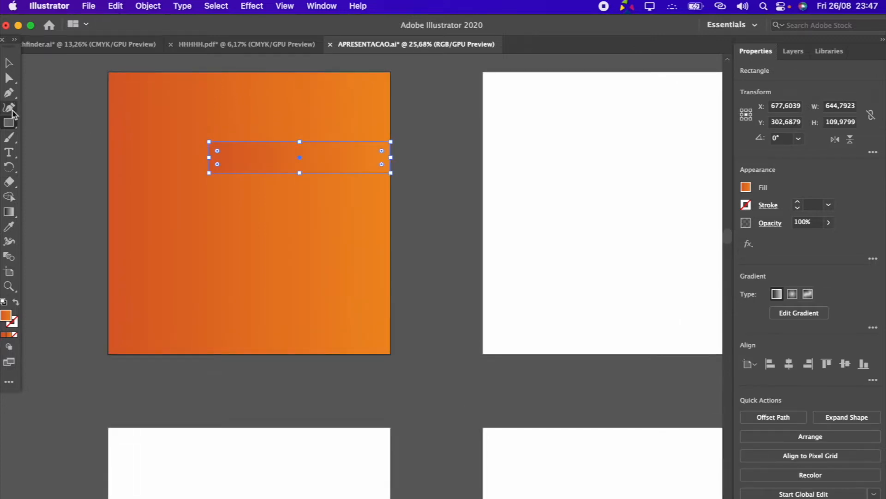
{"action": "left_click", "coordinate": [745, 188]}
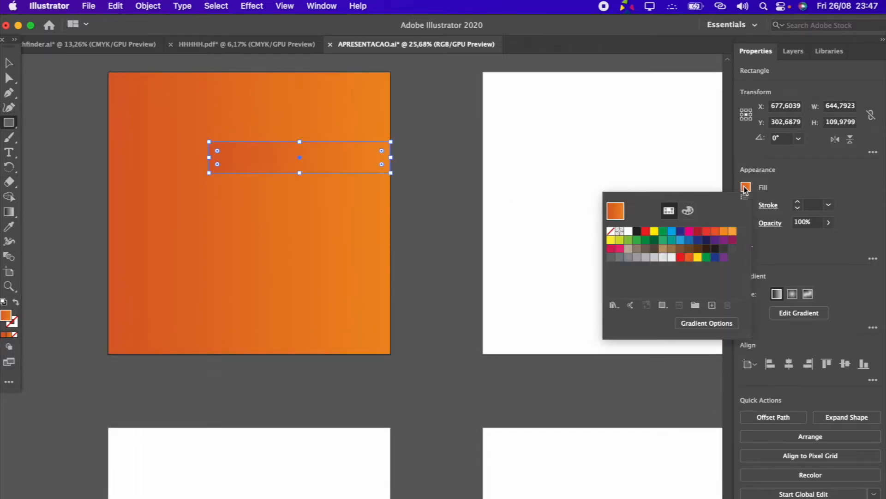
{"action": "left_click", "coordinate": [627, 235]}
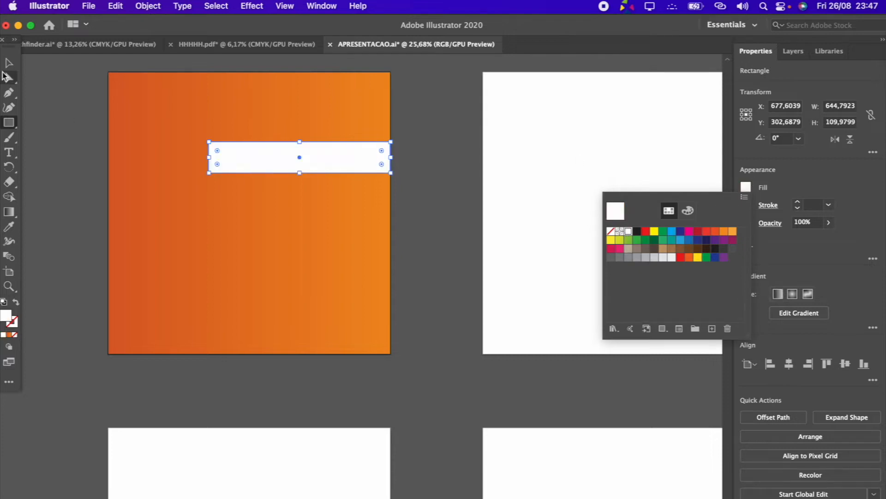
{"action": "left_click", "coordinate": [27, 73]}
{"action": "key", "text": "super+z"}
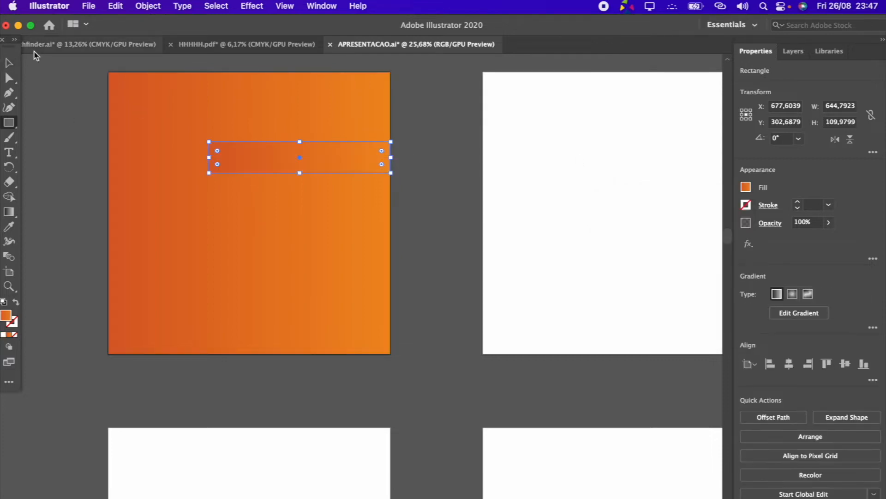
Fill the narrow rectangle with white by sampling the blank second artboard with the Eyedropper tool
{"action": "left_click", "coordinate": [10, 63]}
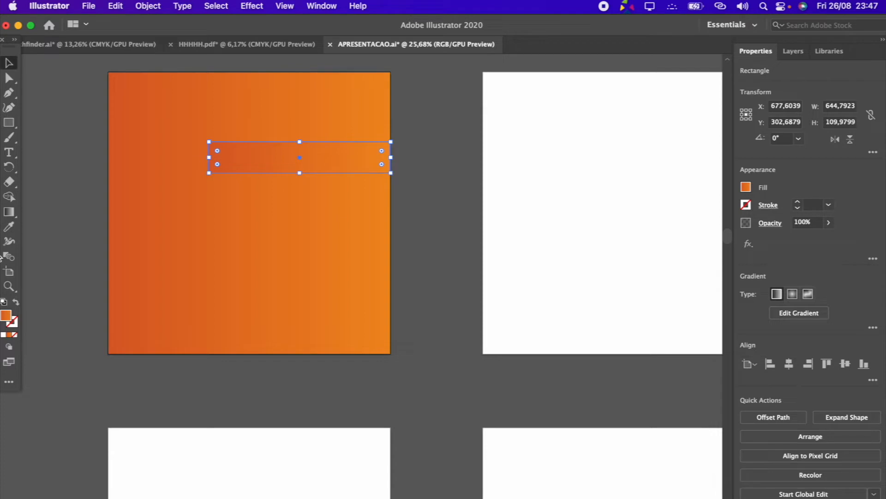
{"action": "left_click", "coordinate": [17, 226]}
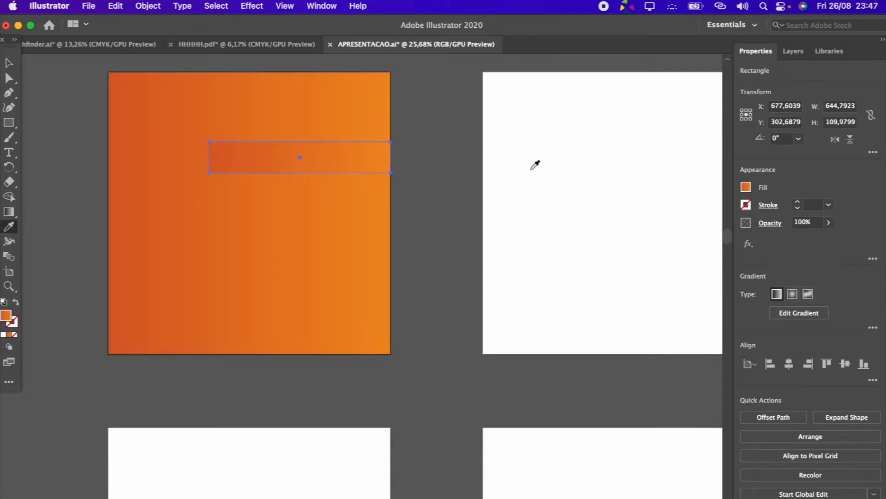
{"action": "left_click", "coordinate": [584, 195]}
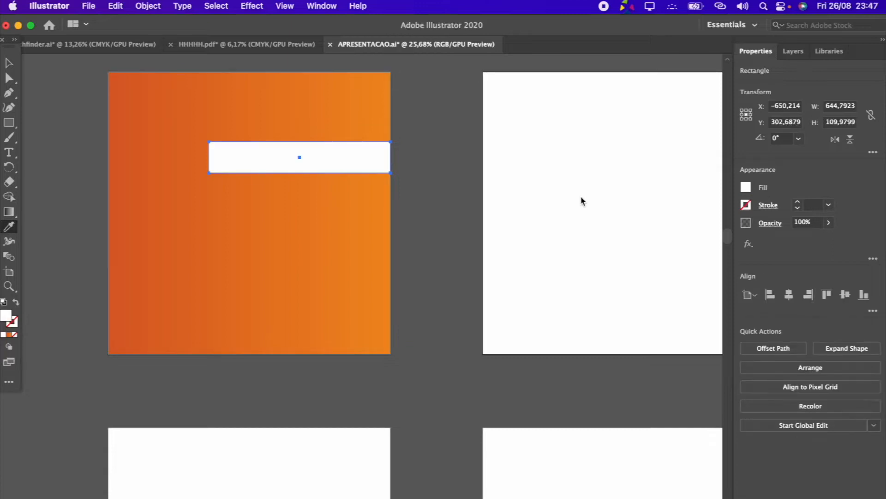
{"action": "left_click", "coordinate": [439, 217]}
{"action": "left_click", "coordinate": [281, 257]}
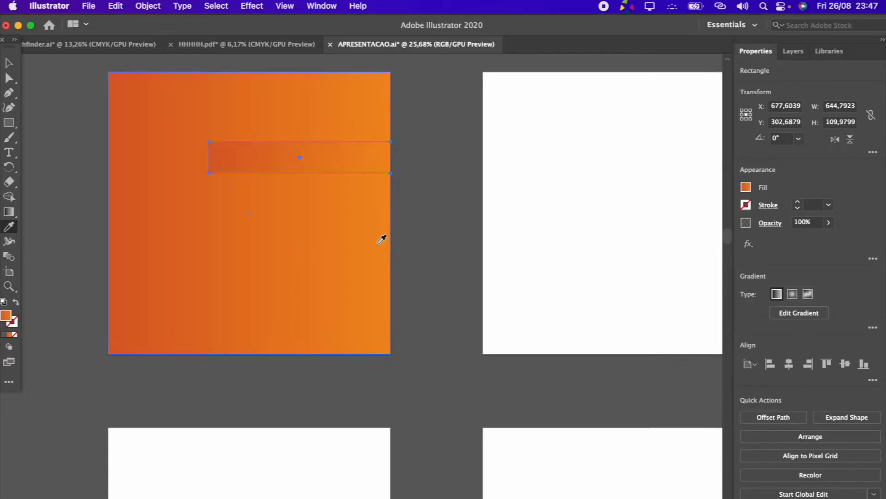
{"action": "left_click", "coordinate": [585, 201]}
{"action": "left_click", "coordinate": [9, 62]}
Fully round the two left corners of the white bar into a semicircular end, keeping the right corners square
{"action": "scroll", "coordinate": [209, 144], "scroll_direction": "up", "scroll_amount": 3}
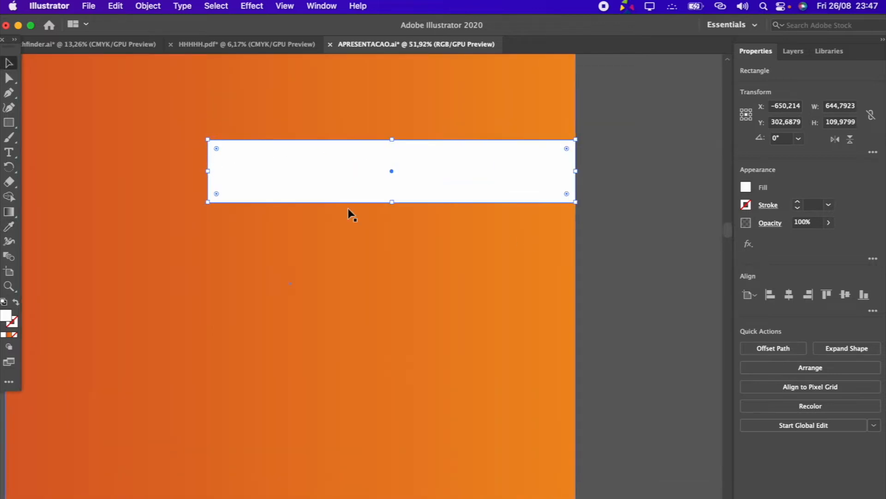
{"action": "scroll", "coordinate": [369, 211], "scroll_direction": "down", "scroll_amount": 3}
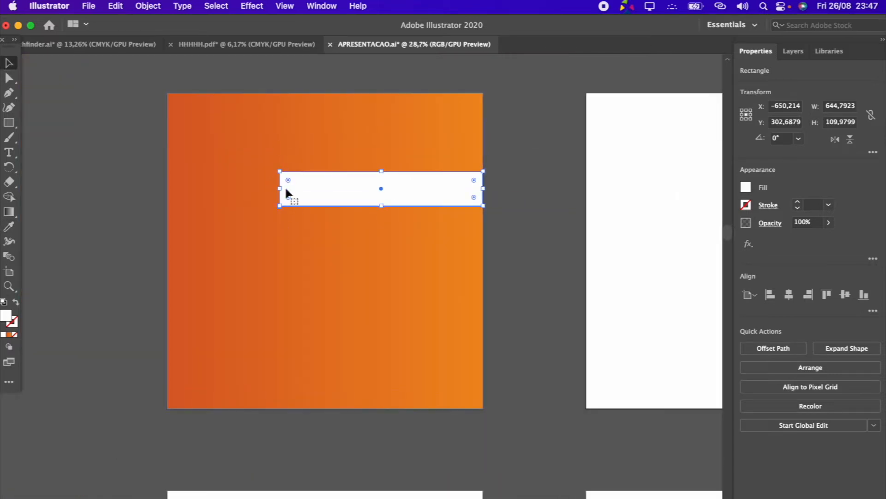
{"action": "scroll", "coordinate": [247, 178], "scroll_direction": "up", "scroll_amount": 3}
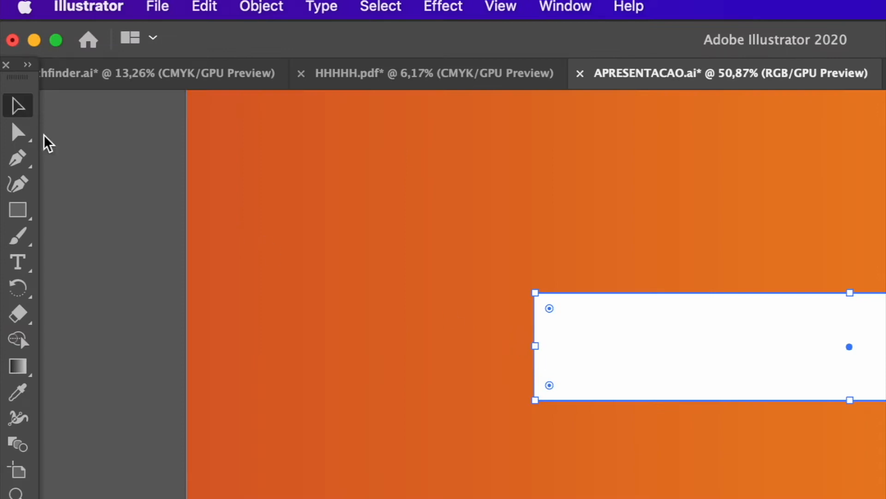
{"action": "left_click", "coordinate": [23, 134]}
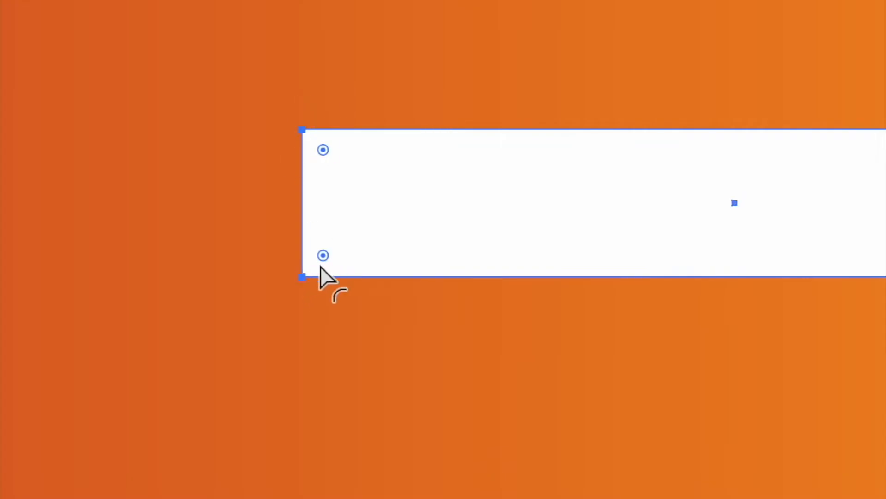
{"action": "left_click_drag", "start_coordinate": [325, 257], "coordinate": [504, 231]}
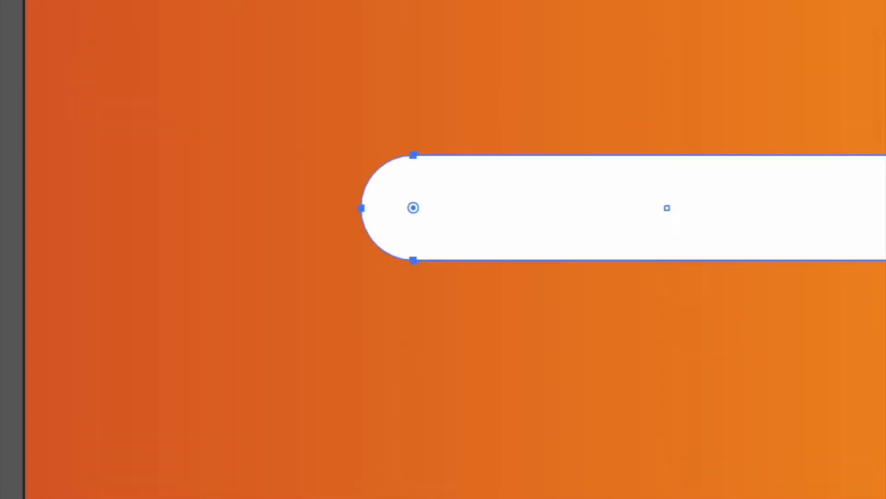
{"action": "key", "text": "v"}
Draw a second white bar near the lower edge of the orange square and fully round both its ends
{"action": "left_click", "coordinate": [9, 124]}
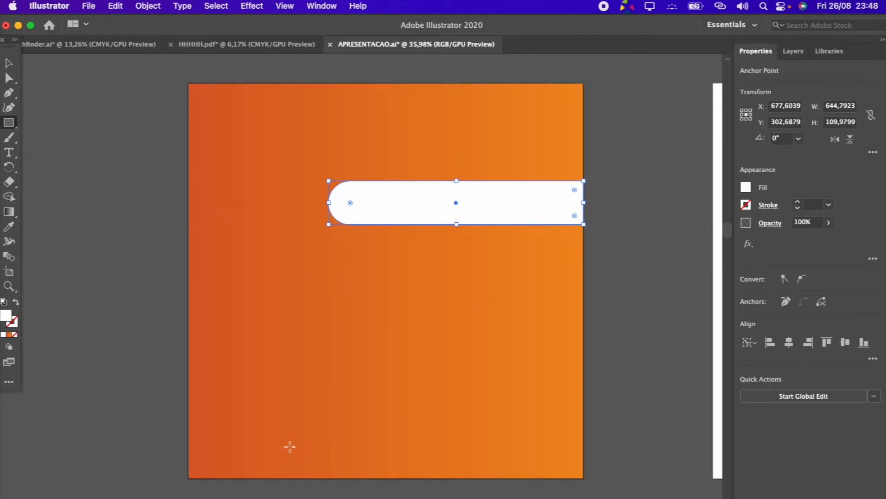
{"action": "left_click_drag", "start_coordinate": [236, 393], "coordinate": [543, 433]}
{"action": "left_click_drag", "start_coordinate": [243, 399], "coordinate": [346, 410]}
Add the text LOGO in Montserrat Black just above the lower white bar, enlarged to about 100.65 pt
{"action": "left_click", "coordinate": [9, 152]}
{"action": "left_click", "coordinate": [283, 347]}
{"action": "type", "text": "LOGO"}
{"action": "key", "text": "Escape"}
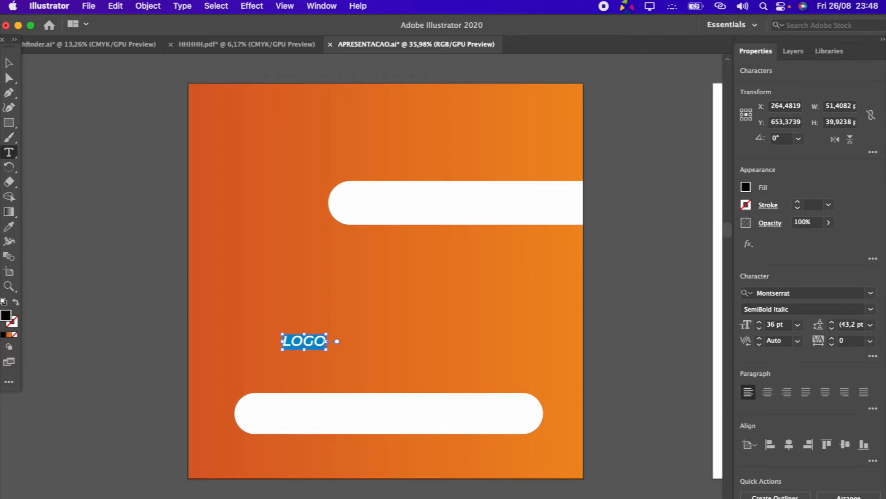
{"action": "left_click", "coordinate": [870, 309]}
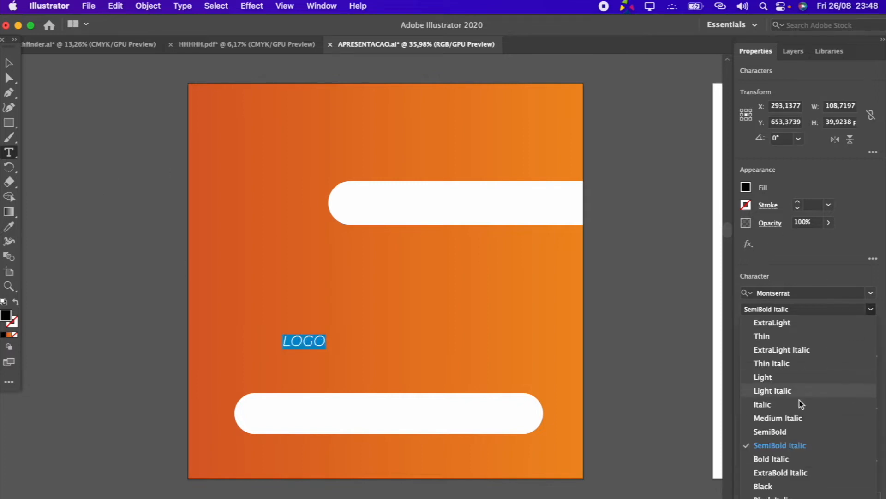
{"action": "left_click", "coordinate": [787, 486]}
{"action": "left_click", "coordinate": [9, 64]}
{"action": "left_click_drag", "start_coordinate": [321, 353], "coordinate": [401, 383]}
Place a copy of the LOGO text reading CHIVAS SERVICOS inside the lower white bar, scaled to about 68.61 pt
{"action": "left_click_drag", "start_coordinate": [363, 355], "coordinate": [378, 419]}
{"action": "double_click", "coordinate": [378, 420]}
{"action": "type", "text": "CHI"}
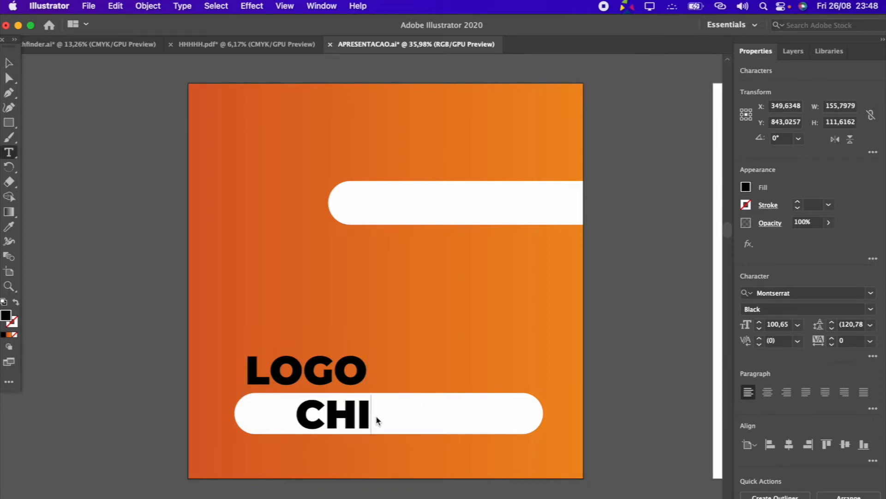
{"action": "type", "text": "VAS SERVICOS"}
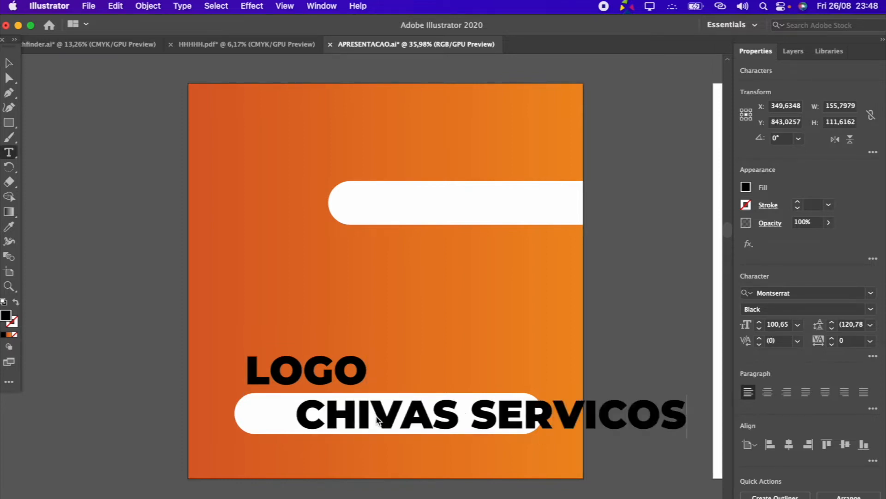
{"action": "left_click", "coordinate": [9, 63]}
{"action": "left_click_drag", "start_coordinate": [600, 402], "coordinate": [484, 416]}
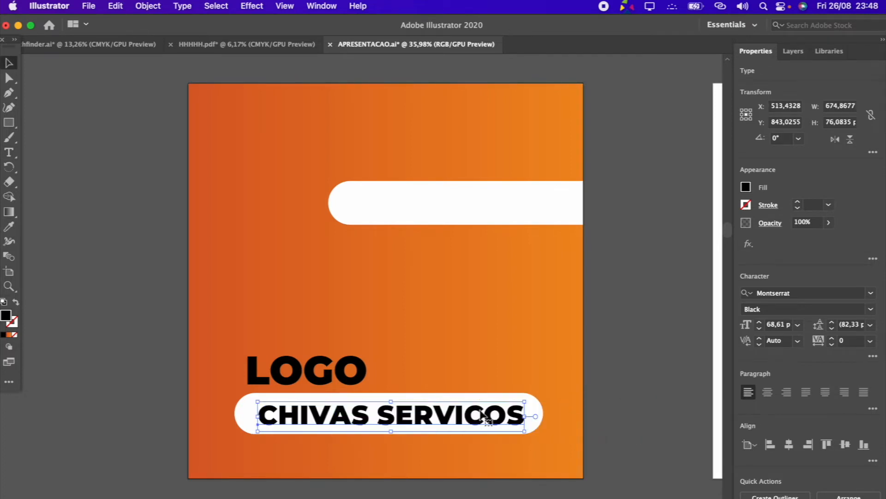
Change the font style of the CHIVAS SERVICOS text to Montserrat SemiBold
{"action": "left_click", "coordinate": [871, 309]}
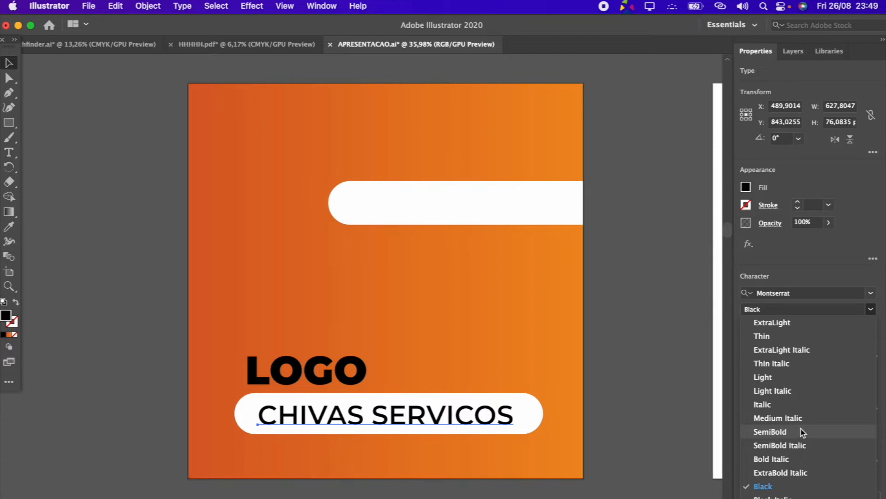
{"action": "left_click", "coordinate": [802, 430]}
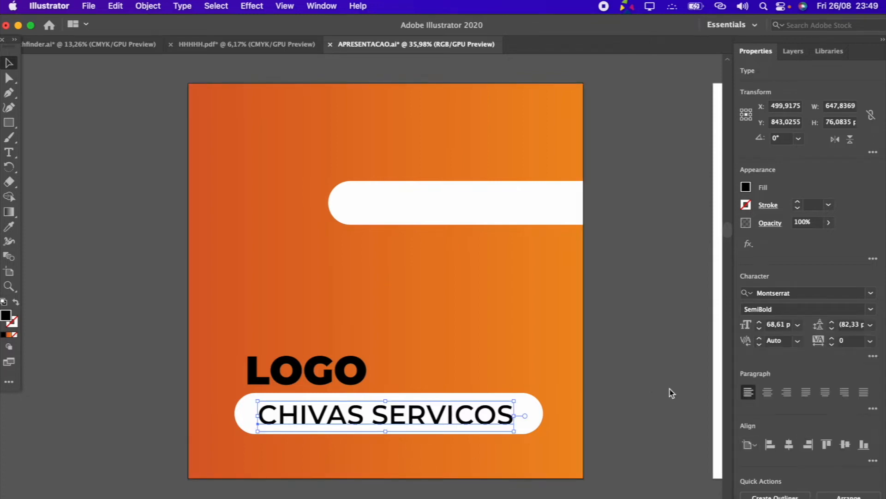
{"action": "left_click", "coordinate": [636, 400]}
Recolor the LOGO text white by sampling the upper white bar with the Eyedropper
{"action": "left_click", "coordinate": [295, 369]}
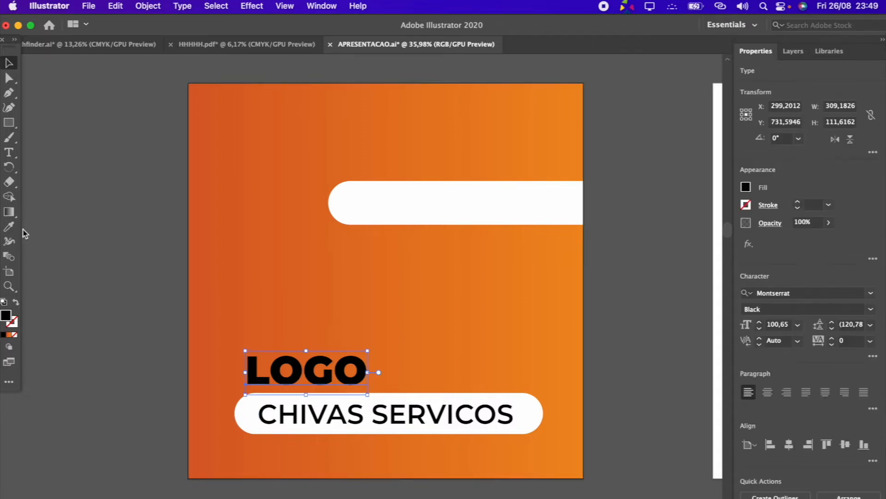
{"action": "left_click", "coordinate": [9, 227]}
{"action": "left_click", "coordinate": [451, 208]}
{"action": "left_click", "coordinate": [9, 62]}
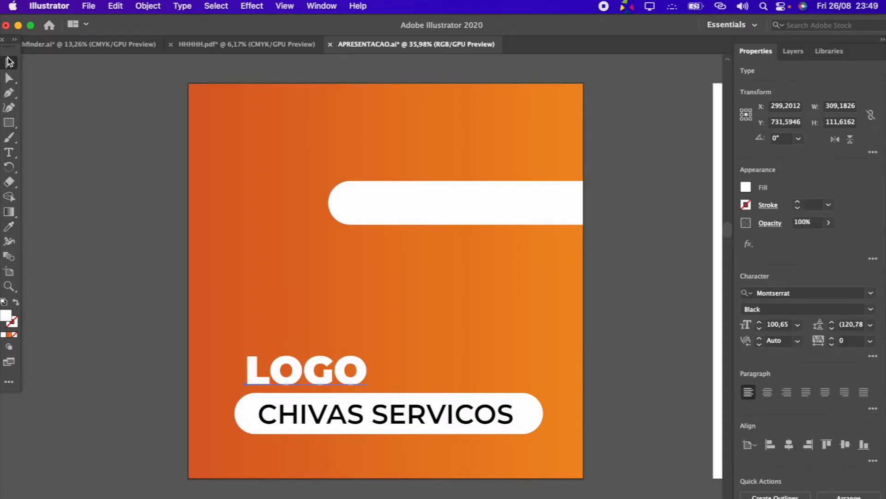
Add a text reading Apresentação, with the cedilla and tilde, inside the upper white bar
{"action": "left_click", "coordinate": [8, 151]}
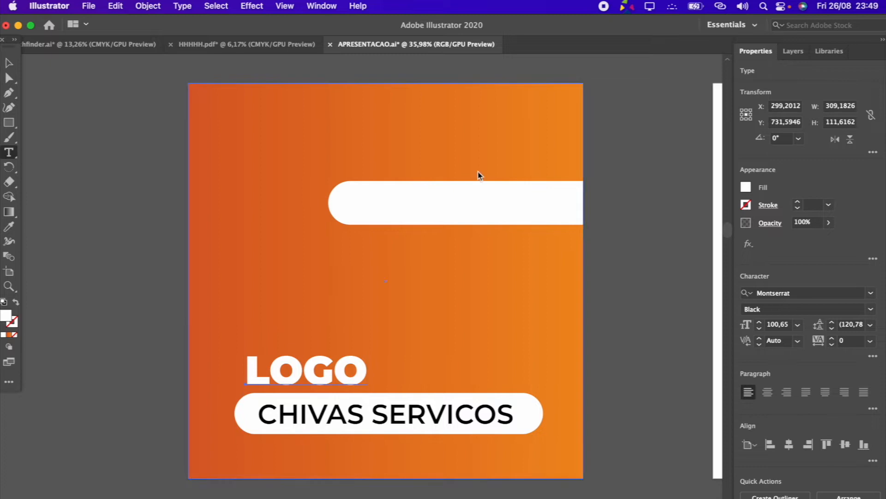
{"action": "left_click", "coordinate": [378, 200]}
{"action": "key", "text": "BackSpace"}
{"action": "type", "text": "Arpe"}
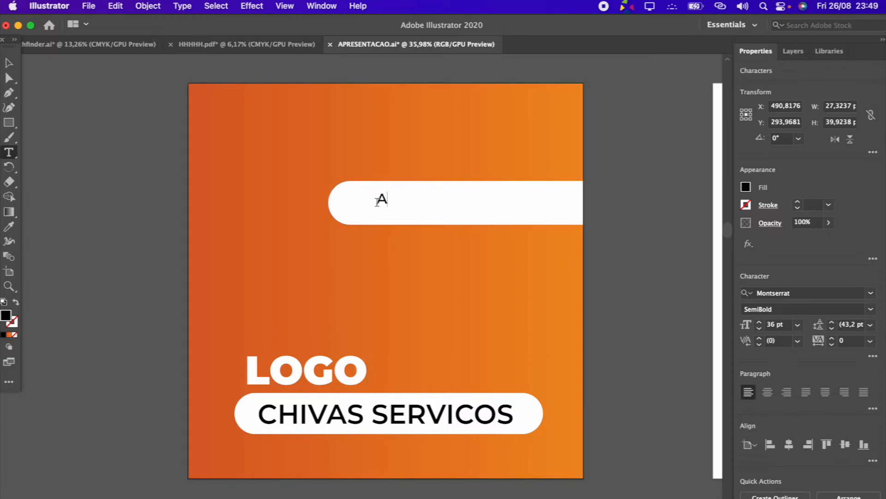
{"action": "key", "text": "BackSpace"}
{"action": "key", "text": "BackSpace"}
{"action": "key", "text": "BackSpace"}
{"action": "type", "text": "presentacao"}
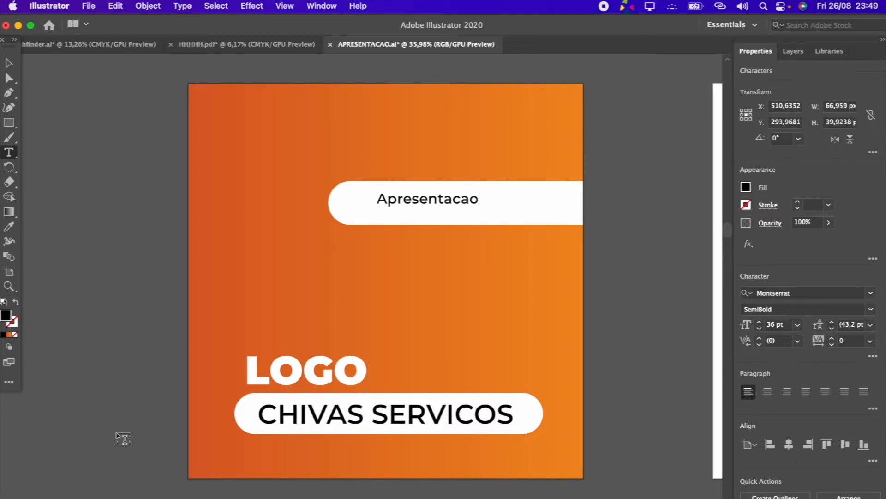
{"action": "left_click", "coordinate": [435, 203], "text": "super"}
{"action": "double_click", "coordinate": [435, 202]}
{"action": "key", "text": "super+v"}
{"action": "key", "text": "Escape"}
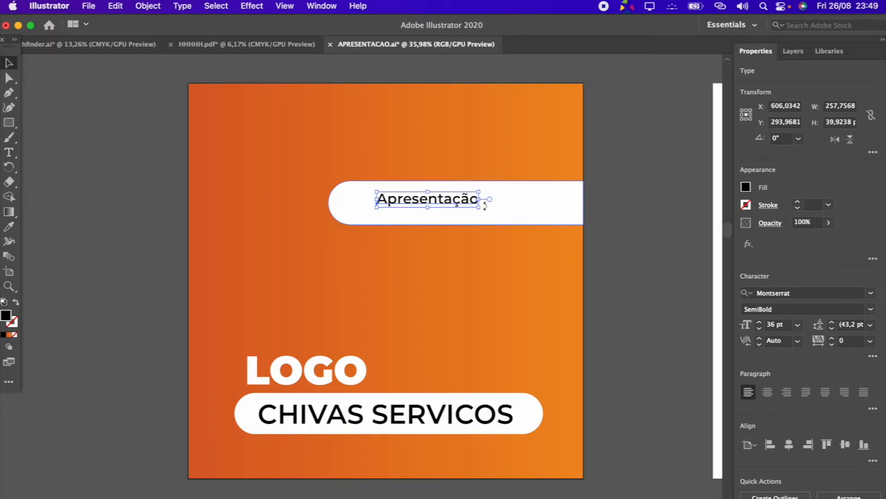
Scale the Apresentação text up to about 67.76 pt and position it within the upper white bar
{"action": "left_click_drag", "start_coordinate": [479, 206], "coordinate": [571, 227]}
{"action": "mouse_move", "coordinate": [477, 198]}
{"action": "left_mouse_down"}
{"action": "mouse_move", "coordinate": [441, 203]}
{"action": "mouse_move", "coordinate": [464, 199]}
{"action": "left_mouse_up"}
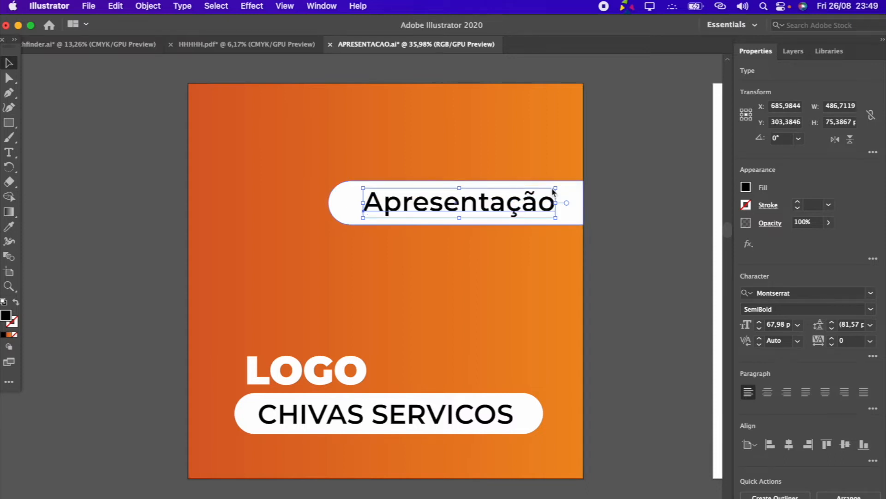
{"action": "left_click_drag", "start_coordinate": [559, 203], "coordinate": [558, 203]}
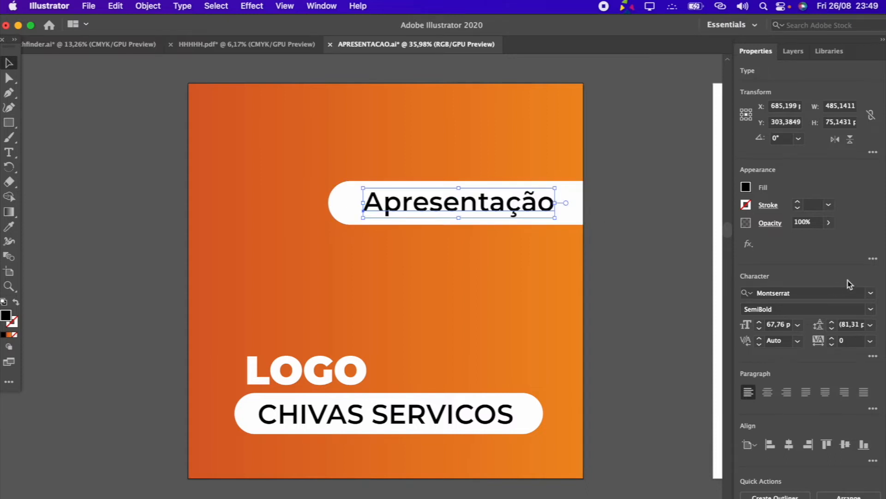
Set the Apresentação text to Montserrat Light and shift it slightly to recenter it in the upper white bar
{"action": "left_click", "coordinate": [870, 309]}
{"action": "left_click", "coordinate": [785, 379]}
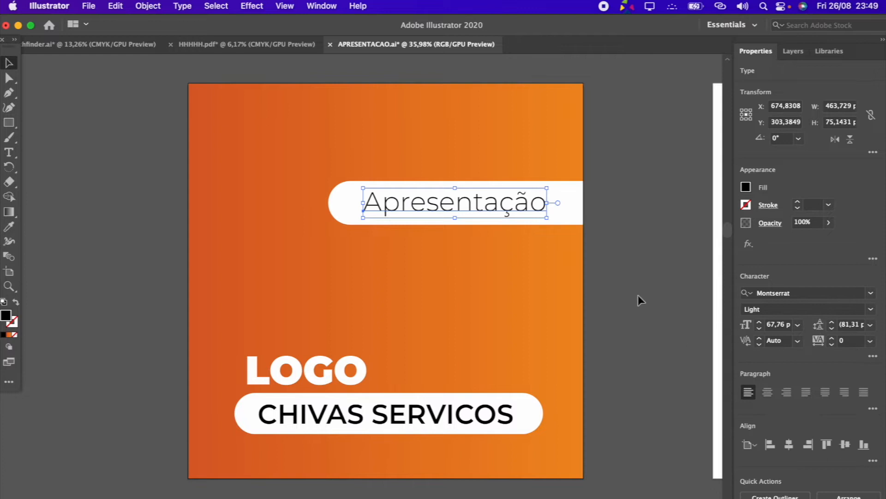
{"action": "left_click", "coordinate": [638, 298]}
{"action": "left_click_drag", "start_coordinate": [531, 210], "coordinate": [542, 224]}
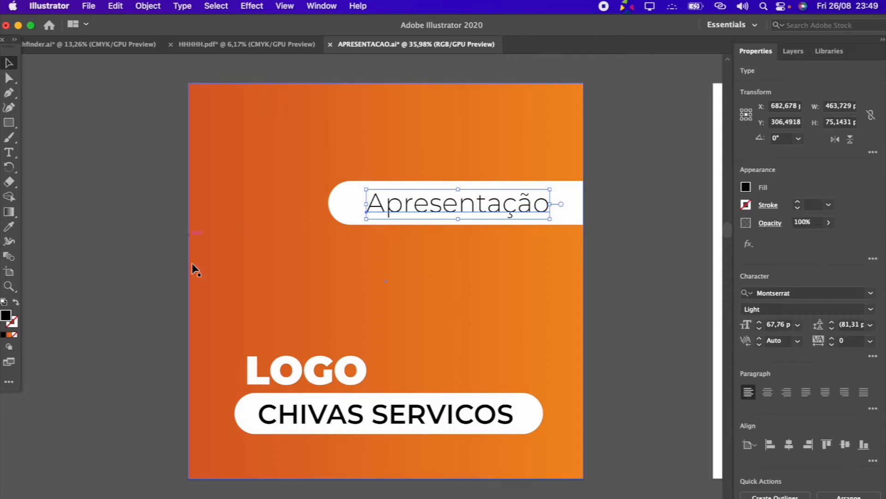
{"action": "left_click", "coordinate": [547, 305]}
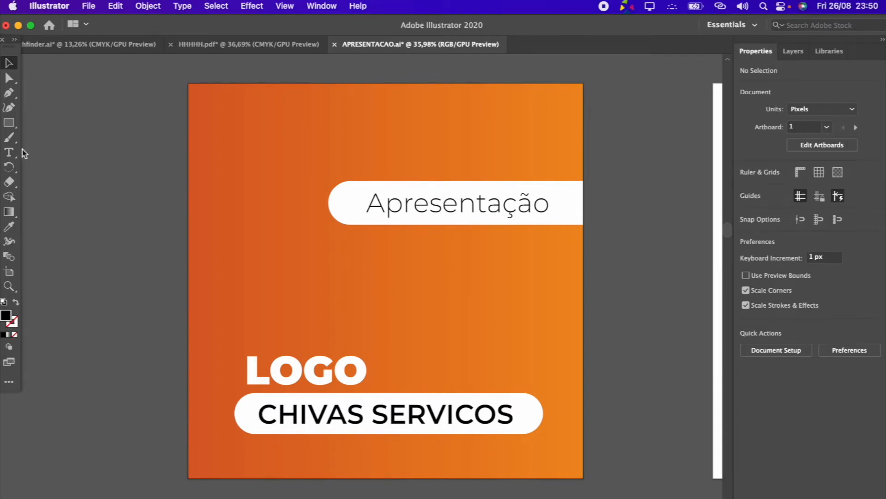
Place the color code #e47225 as text beside the left edge of the orange artboard and enlarge it
{"action": "left_click", "coordinate": [10, 153]}
{"action": "left_click", "coordinate": [87, 272]}
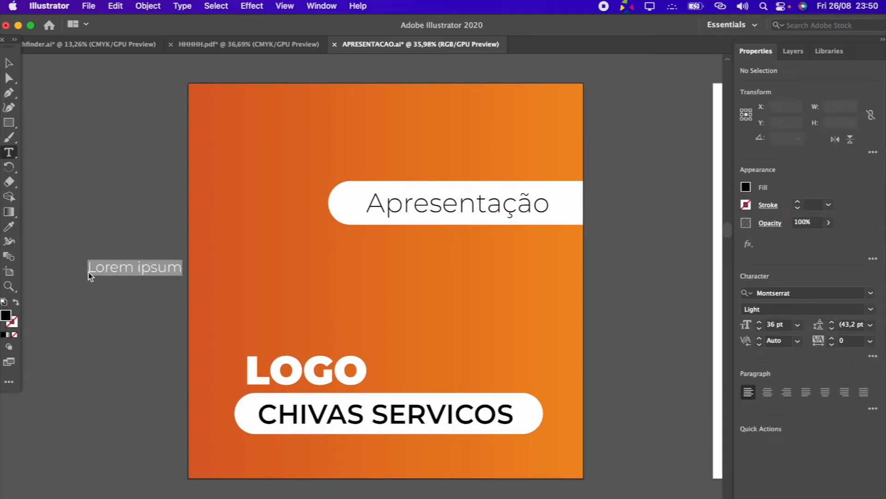
{"action": "type", "text": "e47225"}
{"action": "left_click", "coordinate": [90, 271]}
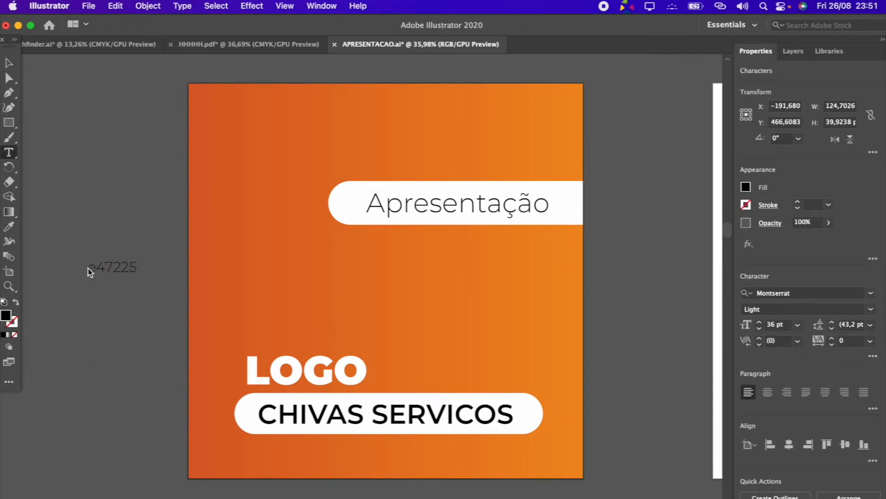
{"action": "type", "text": "#"}
{"action": "key", "text": "Escape"}
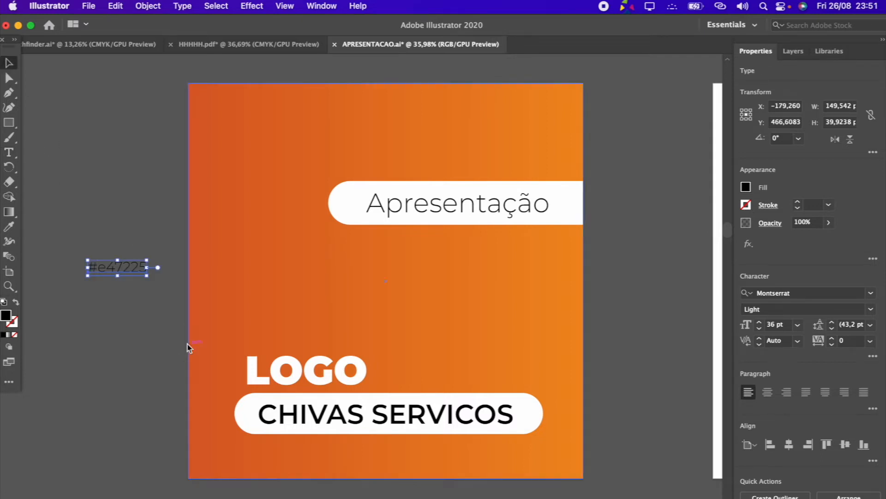
{"action": "left_click_drag", "start_coordinate": [197, 273], "coordinate": [175, 268]}
Draw a square about 146 px wide above the #e47225 text
{"action": "left_click", "coordinate": [8, 122]}
{"action": "mouse_move", "coordinate": [85, 168]}
{"action": "left_mouse_down"}
{"action": "mouse_move", "coordinate": [158, 231]}
{"action": "mouse_move", "coordinate": [143, 226]}
{"action": "left_mouse_up"}
{"action": "key", "text": "v"}
{"action": "left_click", "coordinate": [153, 182]}
{"action": "left_click", "coordinate": [137, 217]}
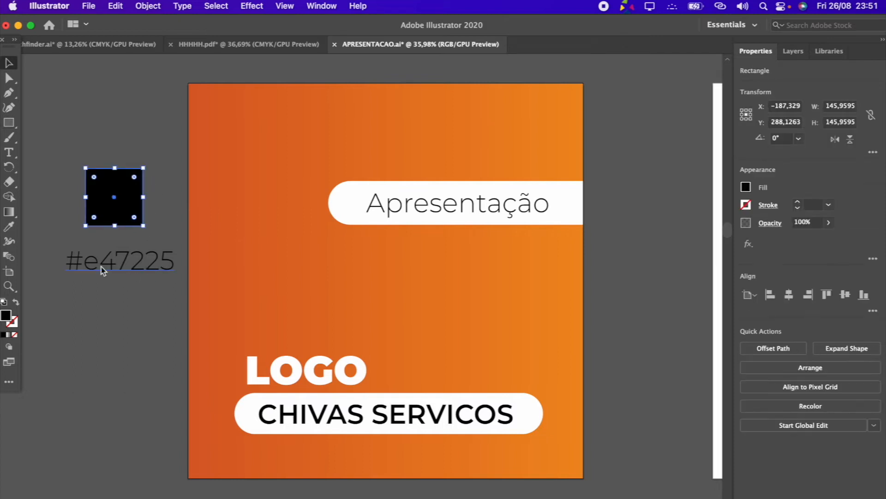
Fill the square with hex color e47225 and move it down to sit just above its color code
{"action": "double_click", "coordinate": [6, 315]}
{"action": "left_click_drag", "start_coordinate": [67, 250], "coordinate": [276, 225]}
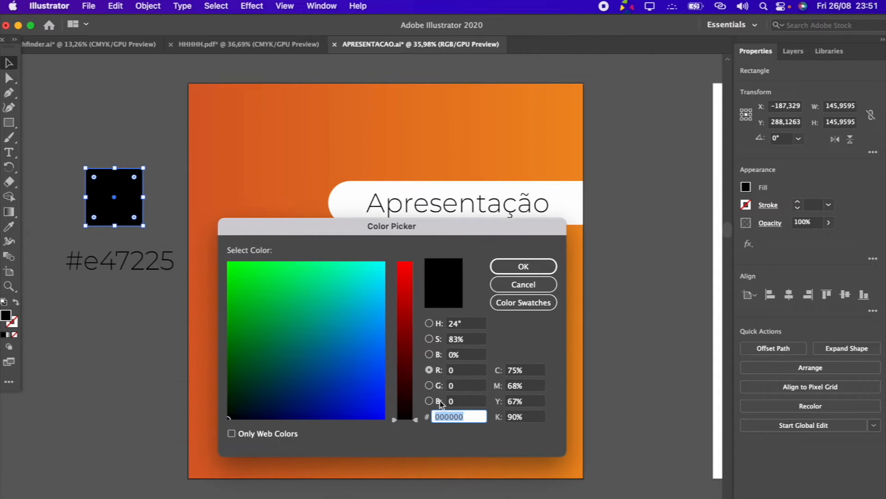
{"action": "left_click", "coordinate": [478, 420]}
{"action": "type", "text": "e47225"}
{"action": "left_click", "coordinate": [508, 266]}
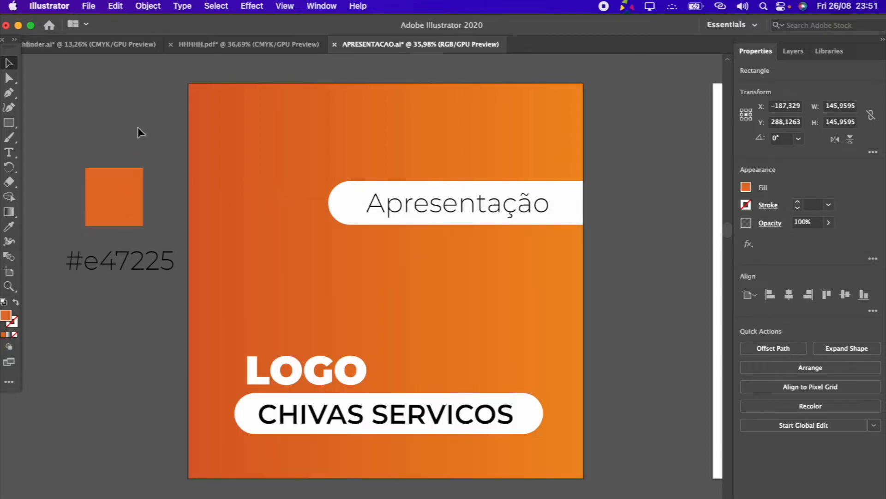
{"action": "left_click_drag", "start_coordinate": [126, 194], "coordinate": [129, 208]}
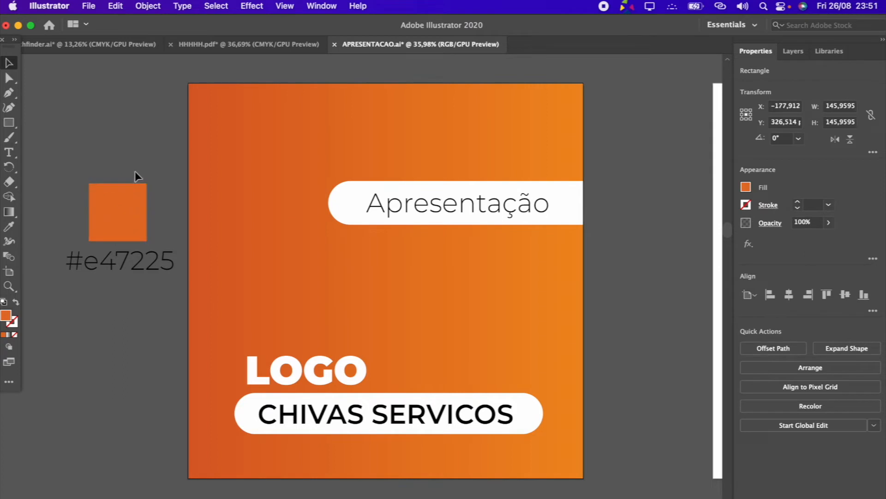
{"action": "left_click", "coordinate": [135, 170]}
{"action": "left_click", "coordinate": [133, 222]}
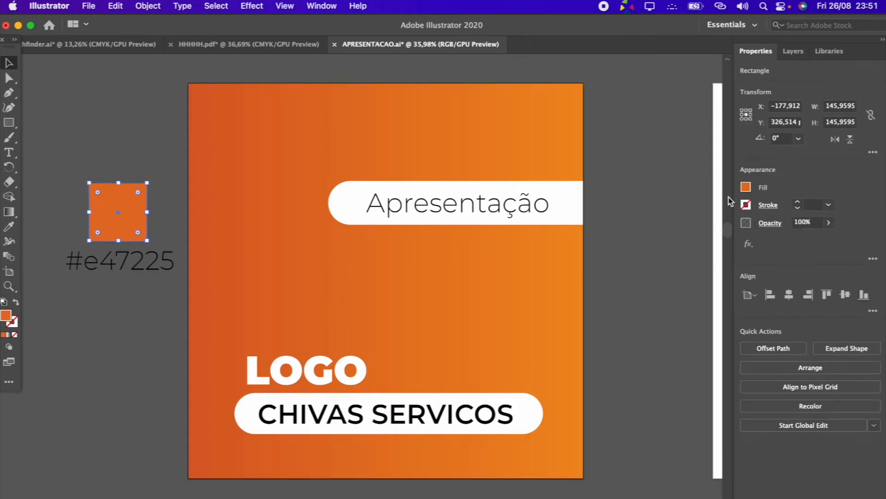
Create a color group named chivas from the selected orange square and apply its orange swatch
{"action": "left_click", "coordinate": [746, 187]}
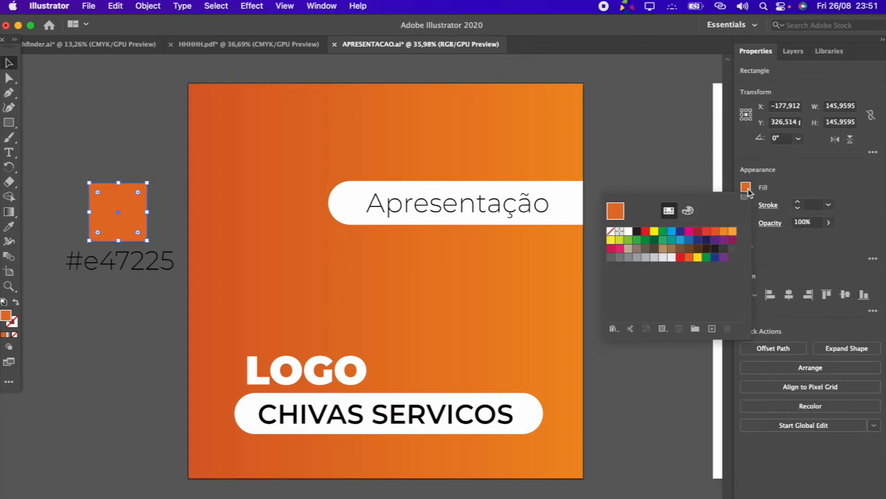
{"action": "left_click", "coordinate": [695, 328]}
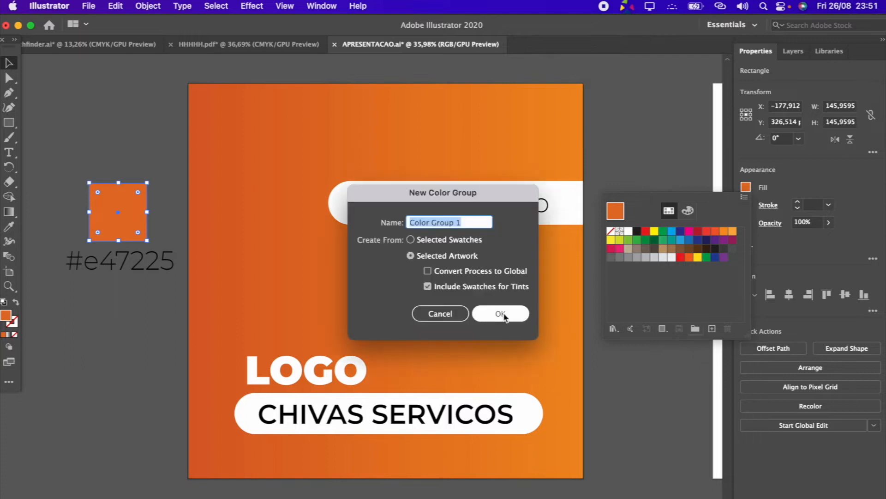
{"action": "type", "text": "chivas"}
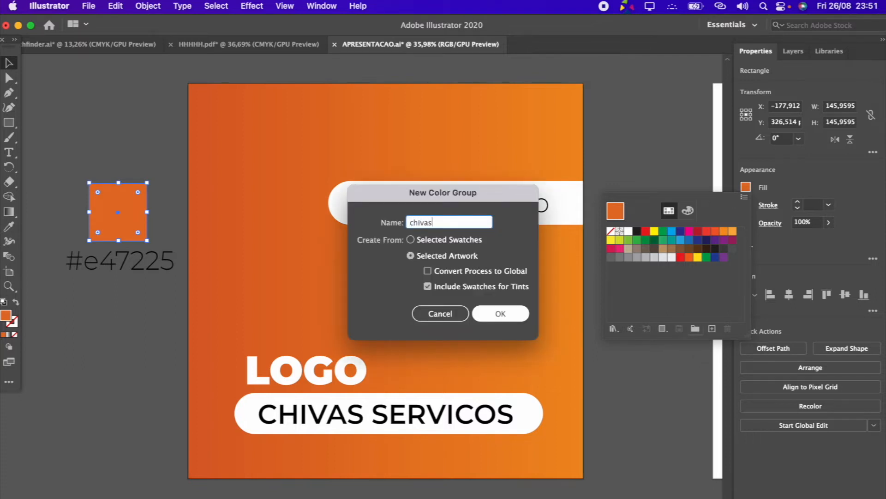
{"action": "left_click", "coordinate": [507, 317]}
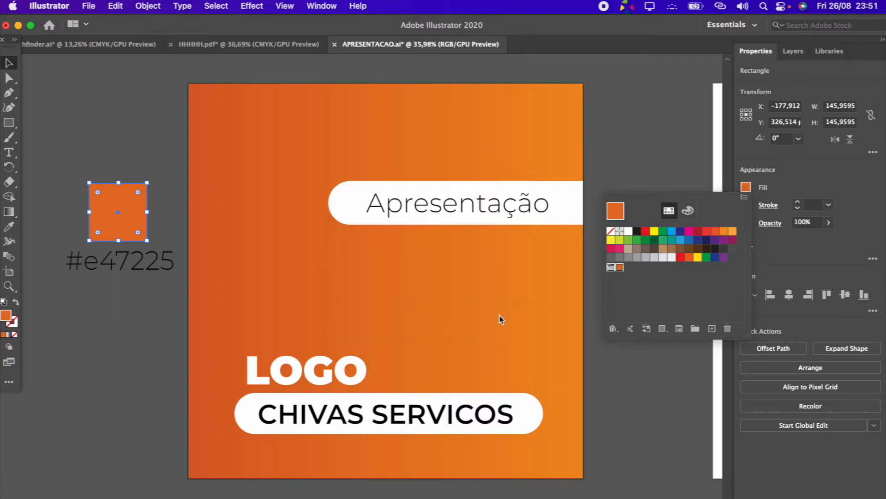
{"action": "left_click", "coordinate": [620, 268]}
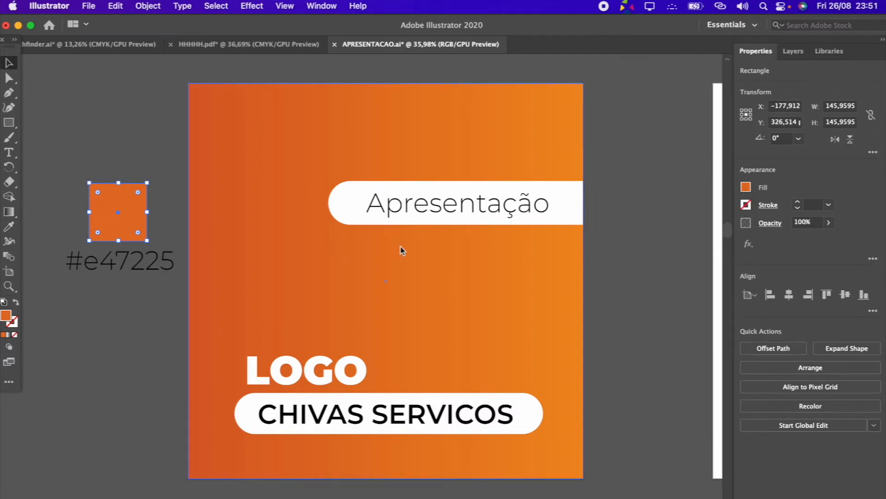
Recolor the CHIVAS SERVICOS text by sampling the orange square with the Eyedropper, and deselect it
{"action": "scroll", "coordinate": [442, 288], "scroll_direction": "down", "scroll_amount": 3}
{"action": "scroll", "coordinate": [320, 413], "scroll_direction": "up", "scroll_amount": 5}
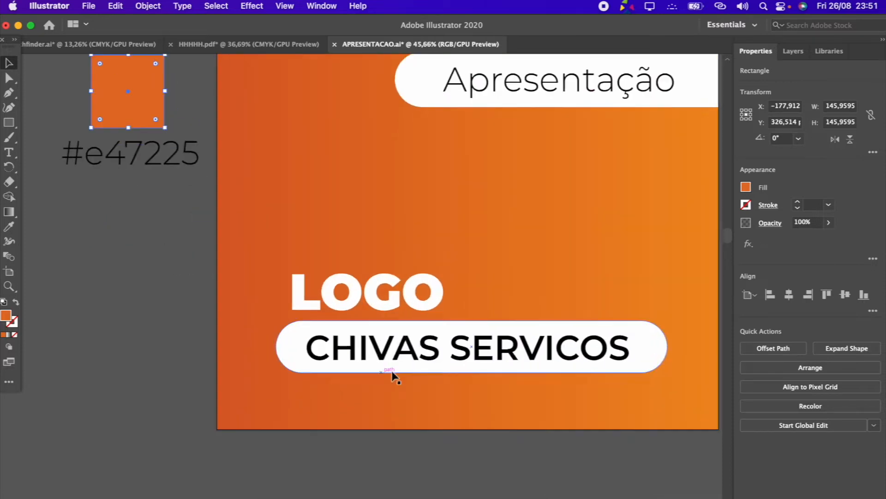
{"action": "left_click", "coordinate": [436, 347]}
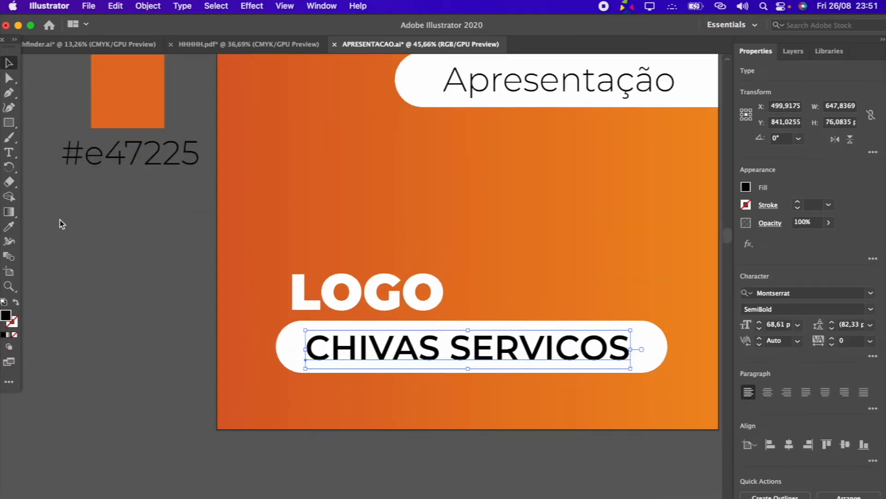
{"action": "left_click", "coordinate": [10, 225]}
{"action": "left_click", "coordinate": [113, 102]}
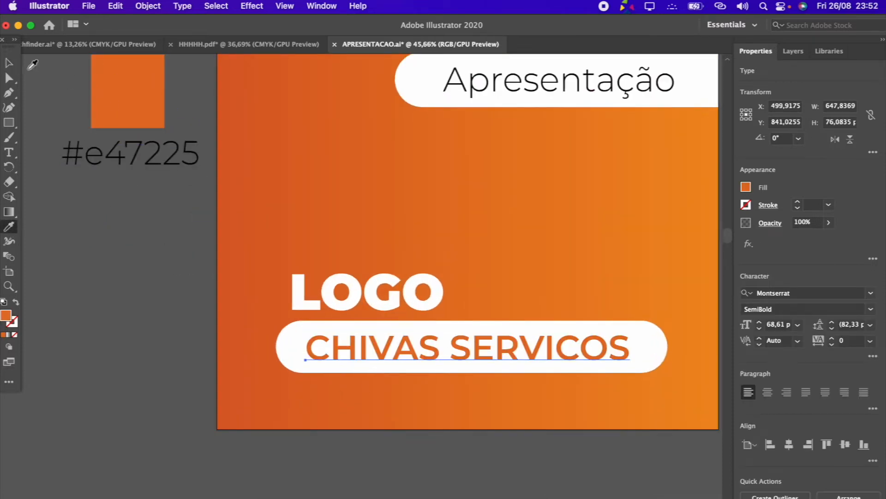
{"action": "left_click", "coordinate": [16, 67]}
{"action": "key", "text": "super+0"}
{"action": "left_click", "coordinate": [628, 390]}
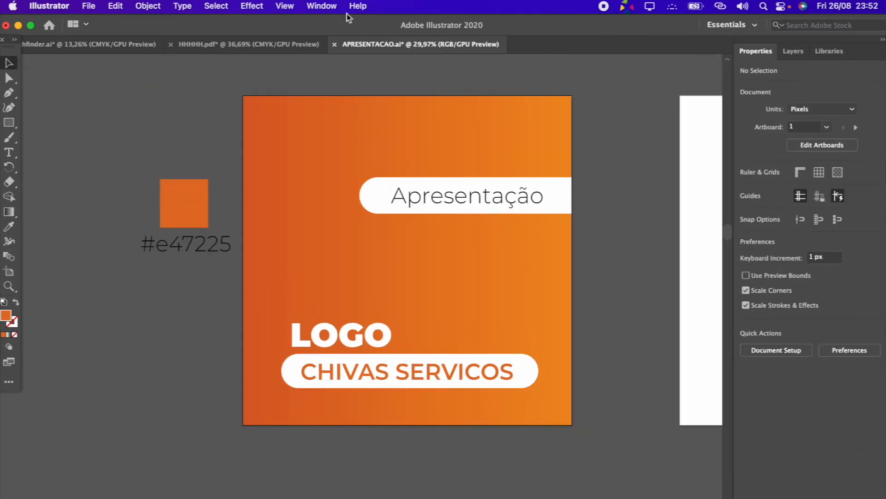
Show the alignment controls and align the lower white bar to the artboard's left, center and right in turn, ending on the right
{"action": "left_click", "coordinate": [324, 6]}
{"action": "left_click", "coordinate": [338, 188]}
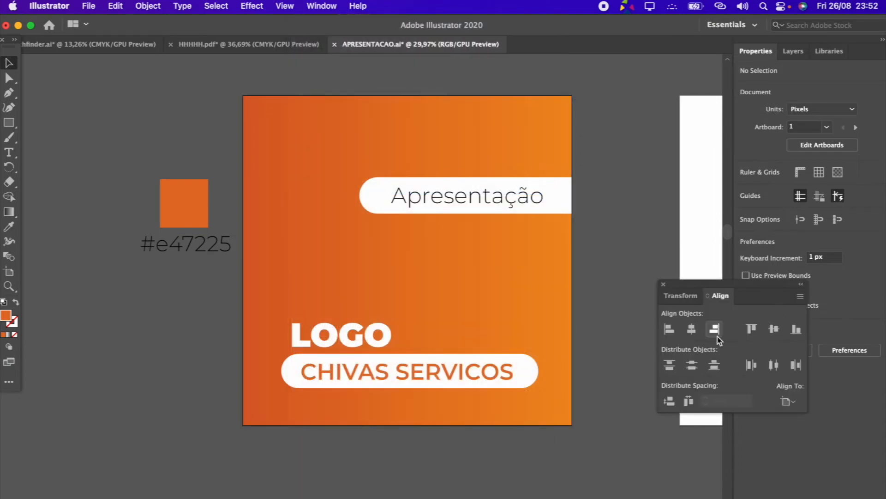
{"action": "left_click", "coordinate": [532, 365]}
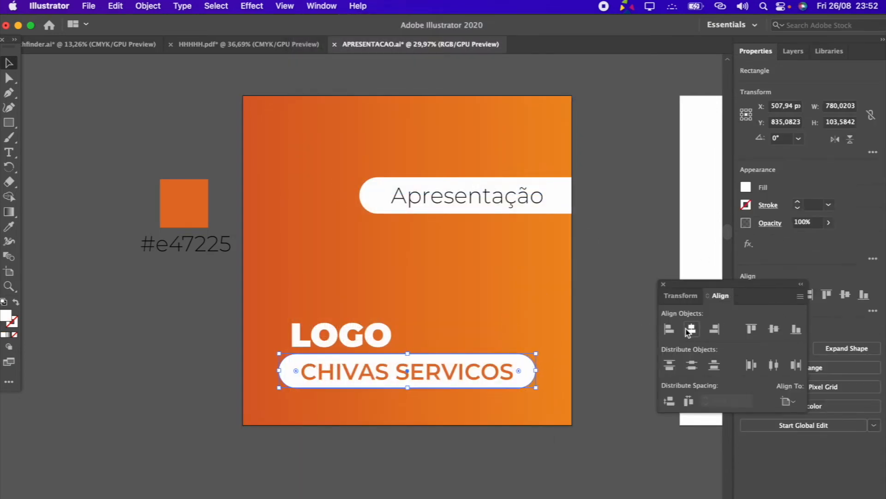
{"action": "left_click", "coordinate": [669, 329]}
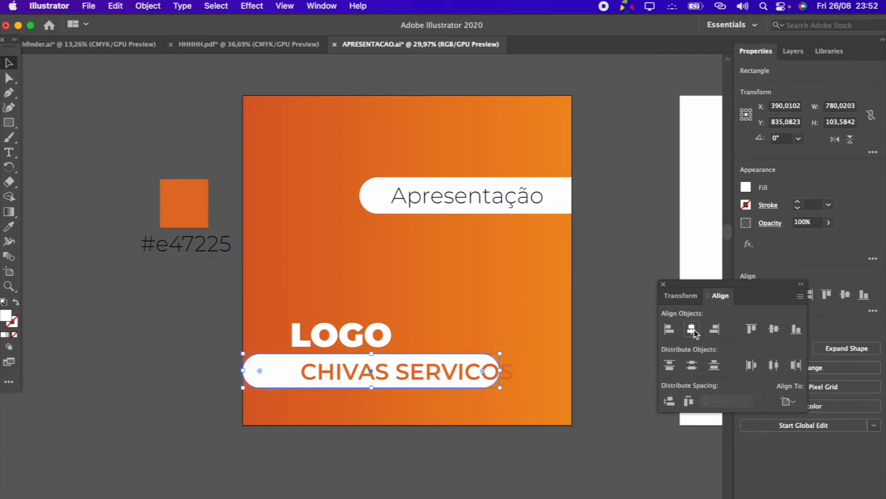
{"action": "left_click", "coordinate": [692, 329]}
{"action": "left_click", "coordinate": [714, 329]}
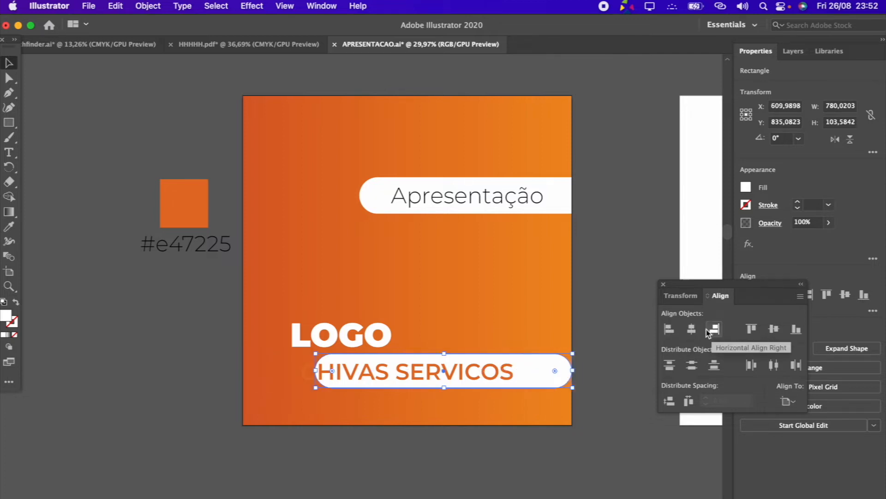
{"action": "left_click", "coordinate": [693, 331]}
{"action": "left_click", "coordinate": [674, 329]}
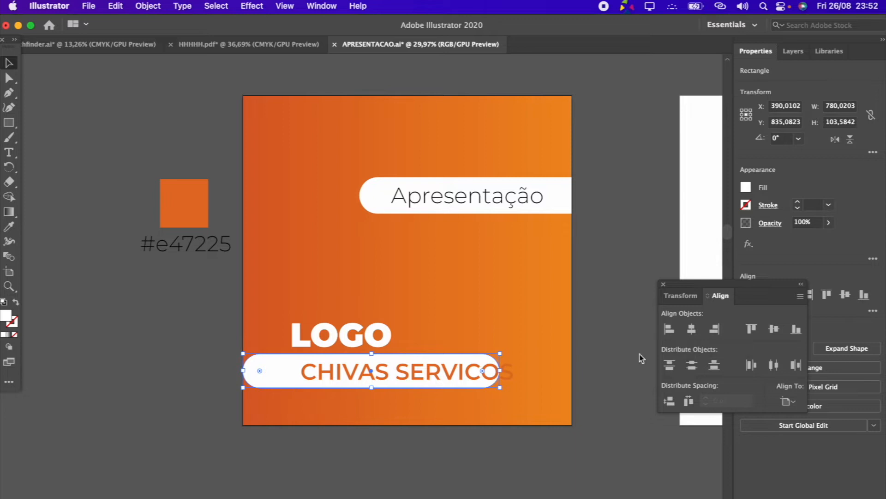
{"action": "left_click", "coordinate": [186, 326]}
{"action": "left_click", "coordinate": [262, 365]}
{"action": "left_click", "coordinate": [692, 329]}
{"action": "left_click", "coordinate": [712, 331]}
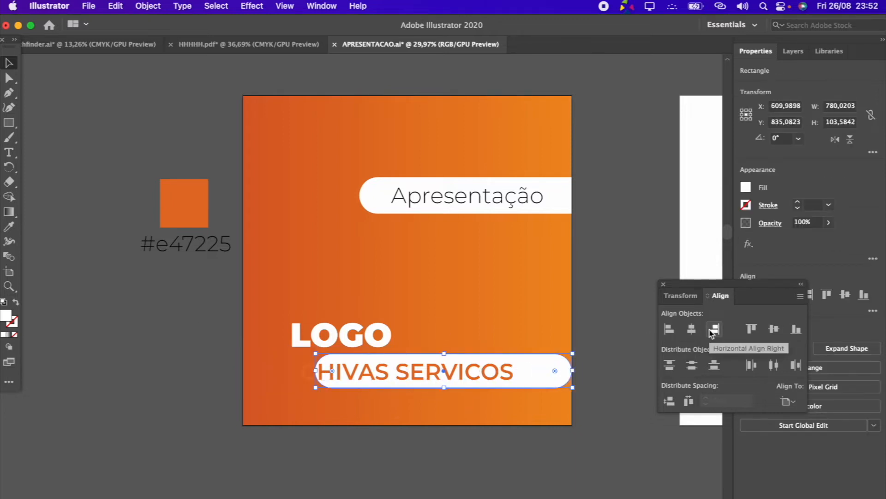
Center the lower white bar and the CHIVAS SERVICOS text horizontally, using the artboard as the alignment reference
{"action": "left_click", "coordinate": [788, 401]}
{"action": "left_click", "coordinate": [813, 417]}
{"action": "left_click", "coordinate": [788, 401]}
{"action": "left_click", "coordinate": [820, 444]}
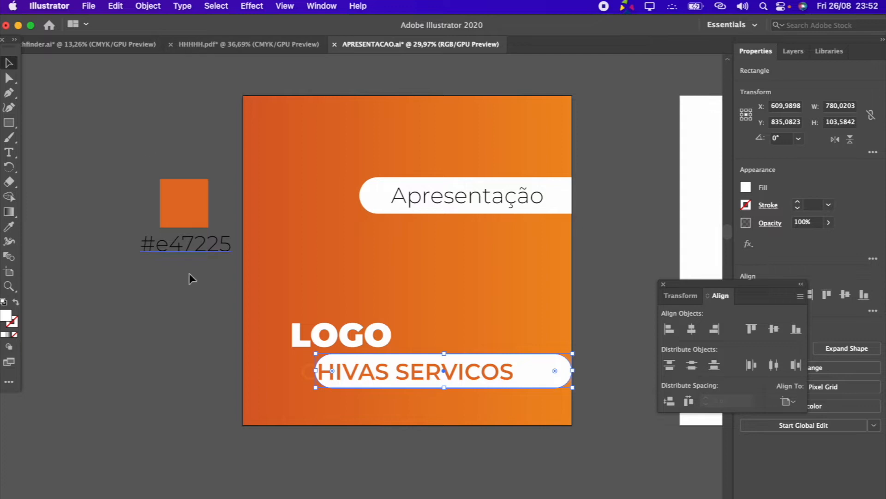
{"action": "left_click", "coordinate": [691, 329]}
{"action": "left_click", "coordinate": [583, 386]}
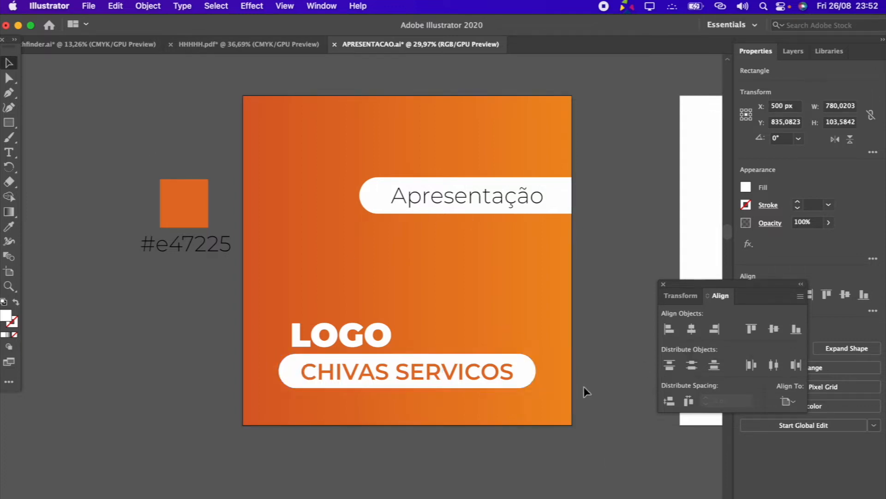
{"action": "left_click", "coordinate": [444, 375]}
{"action": "left_click", "coordinate": [691, 329]}
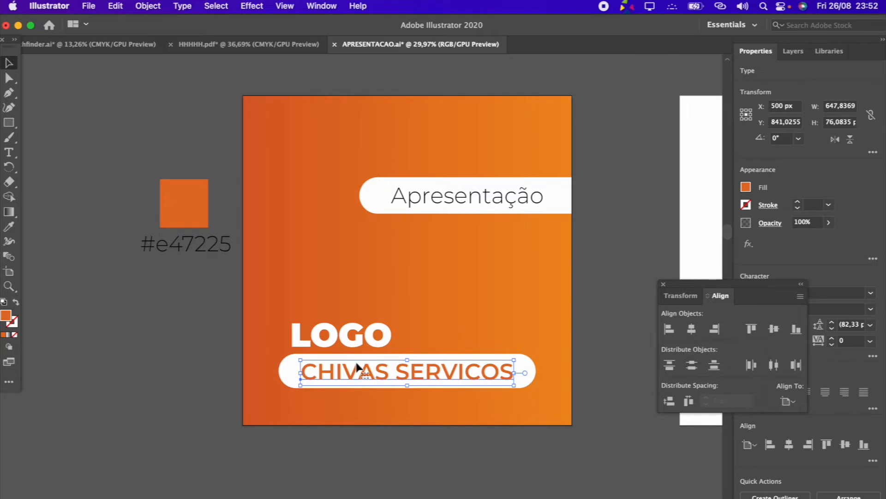
Move the LOGO text slightly left, nearer the rounded left end of the lower white bar, and deselect it
{"action": "left_click_drag", "start_coordinate": [335, 339], "coordinate": [329, 340]}
{"action": "left_click", "coordinate": [602, 226]}
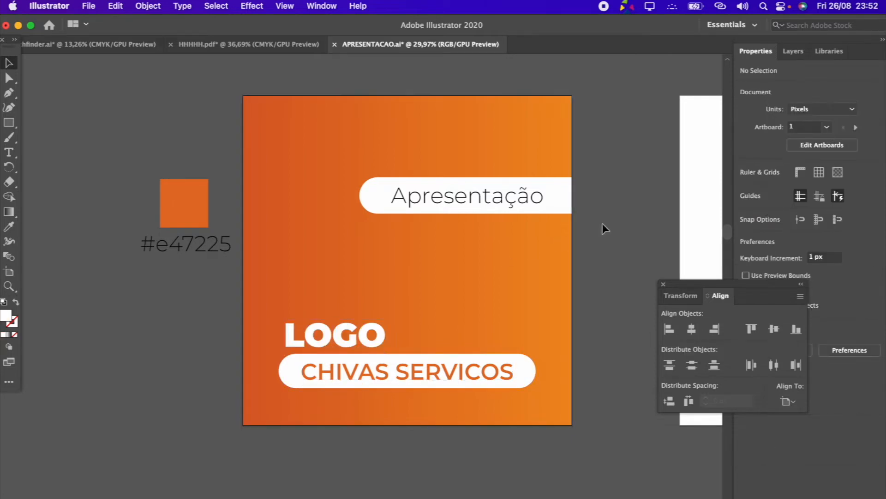
{"action": "scroll", "coordinate": [603, 224], "scroll_direction": "down", "scroll_amount": 4}
{"action": "scroll", "coordinate": [603, 224], "scroll_direction": "up", "scroll_amount": 6}
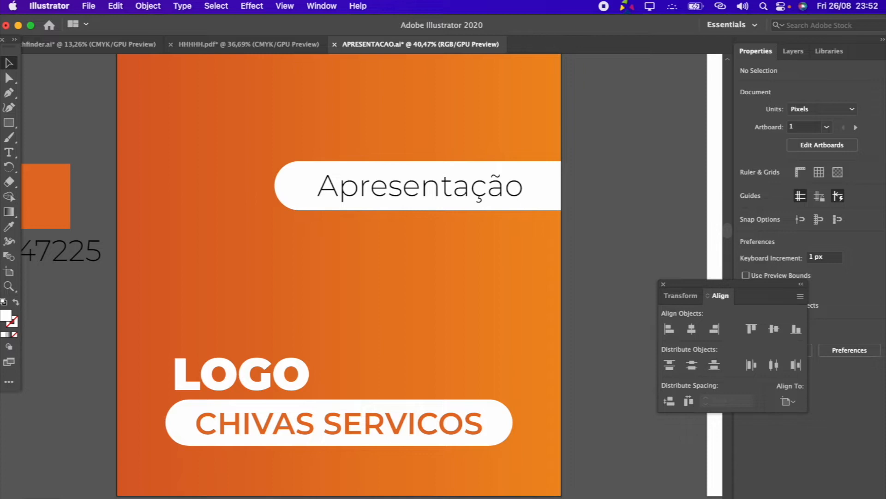
{"action": "scroll", "coordinate": [232, 255], "scroll_direction": "down", "scroll_amount": 4}
Fill the cover's background rectangle with the teal swatch
{"action": "left_click", "coordinate": [232, 254]}
{"action": "scroll", "coordinate": [232, 255], "scroll_direction": "down", "scroll_amount": 3}
{"action": "scroll", "coordinate": [232, 255], "scroll_direction": "left", "scroll_amount": 1}
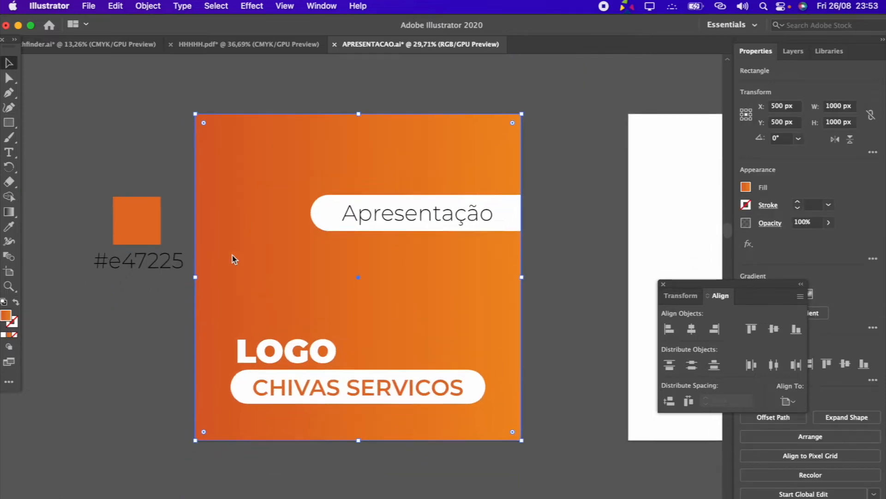
{"action": "scroll", "coordinate": [231, 255], "scroll_direction": "up", "scroll_amount": 6}
{"action": "scroll", "coordinate": [259, 236], "scroll_direction": "down", "scroll_amount": 3}
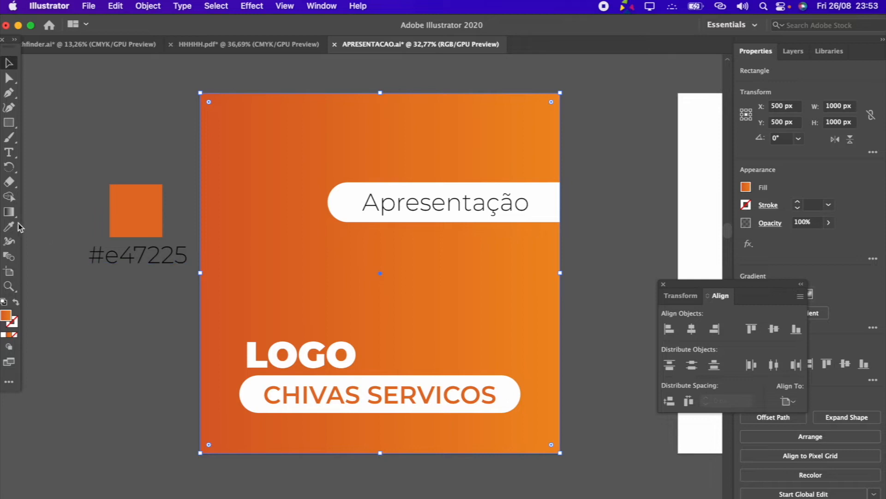
{"action": "left_click", "coordinate": [746, 187]}
{"action": "left_click", "coordinate": [663, 231]}
{"action": "left_click", "coordinate": [671, 239]}
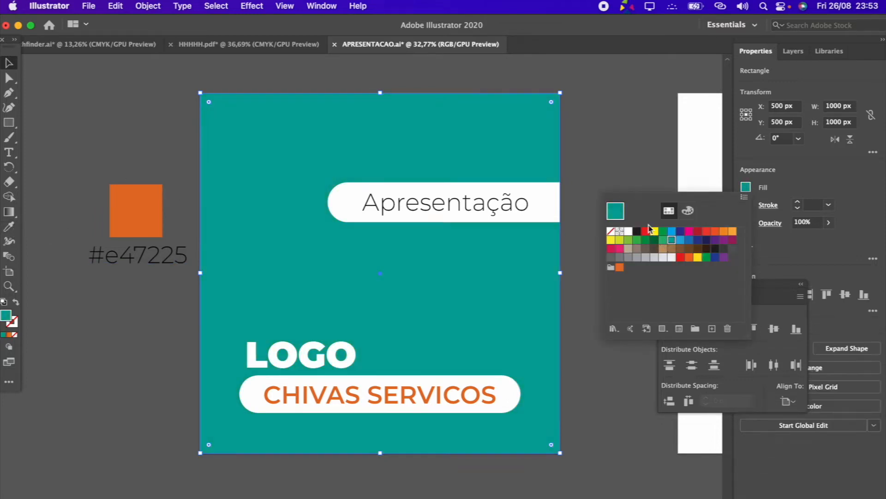
{"action": "left_click", "coordinate": [633, 161]}
{"action": "left_click", "coordinate": [409, 157]}
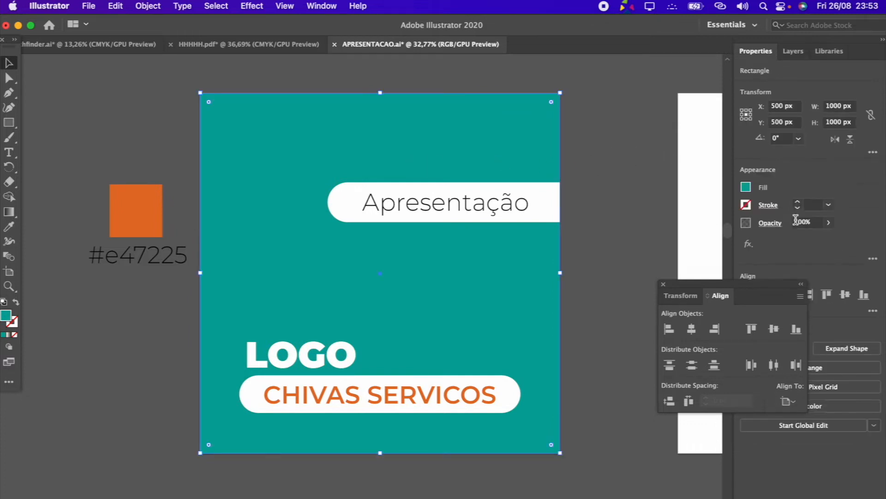
Fill the cover's background rectangle with the solid orange swatch from the chivas color group and deselect it
{"action": "left_click", "coordinate": [746, 187]}
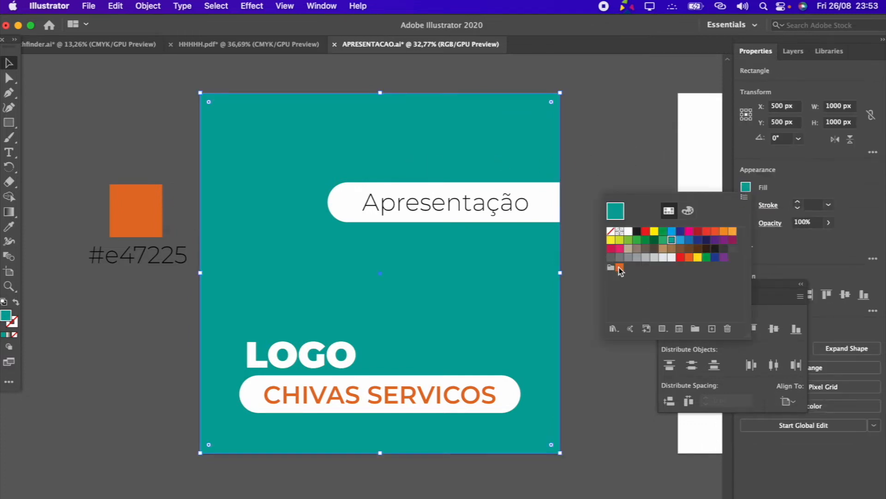
{"action": "left_click", "coordinate": [619, 269]}
{"action": "left_click", "coordinate": [597, 174]}
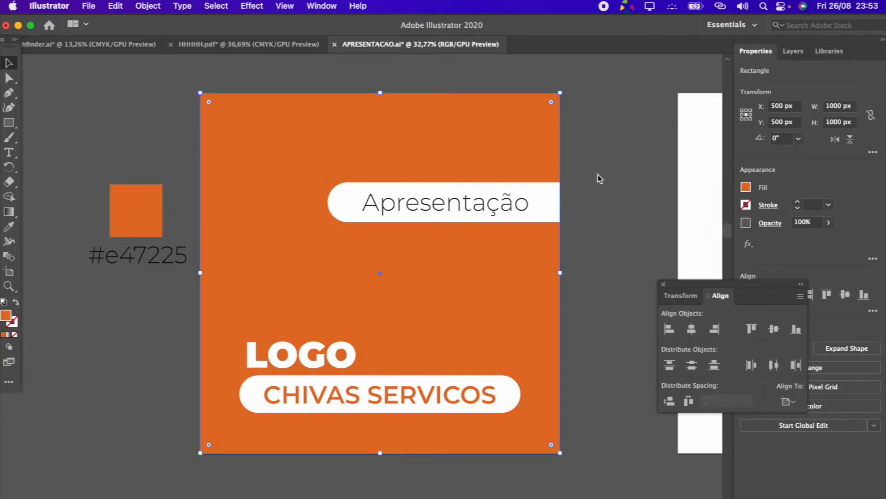
{"action": "left_click", "coordinate": [600, 186]}
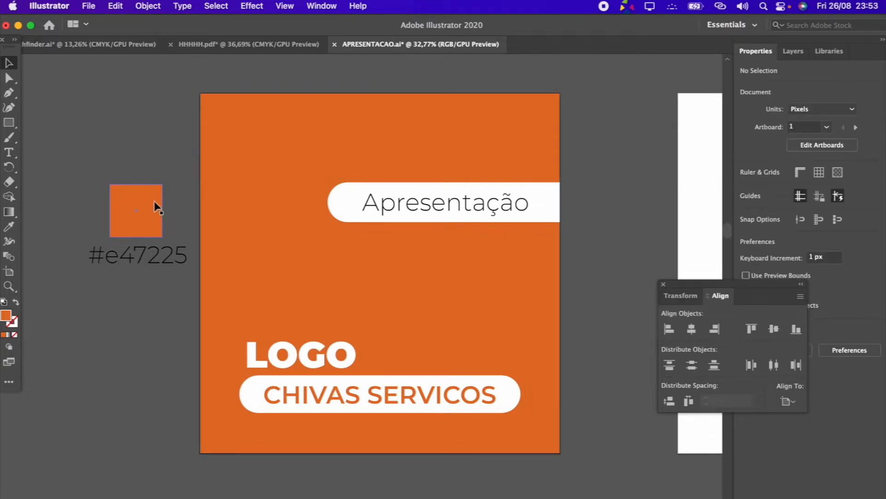
Duplicate the orange square into two stacked copies below the color code and fill the upper copy with red-orange e45c29
{"action": "left_click_drag", "start_coordinate": [148, 207], "coordinate": [145, 384]}
{"action": "left_click", "coordinate": [134, 447]}
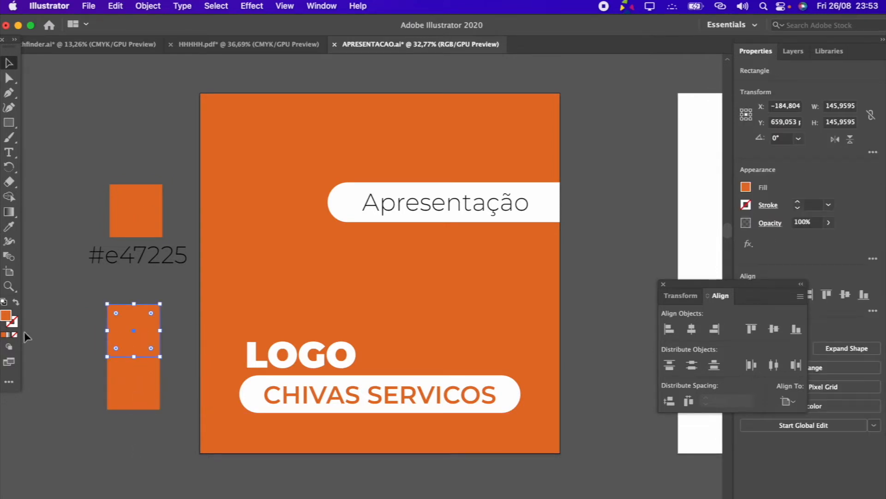
{"action": "double_click", "coordinate": [9, 320]}
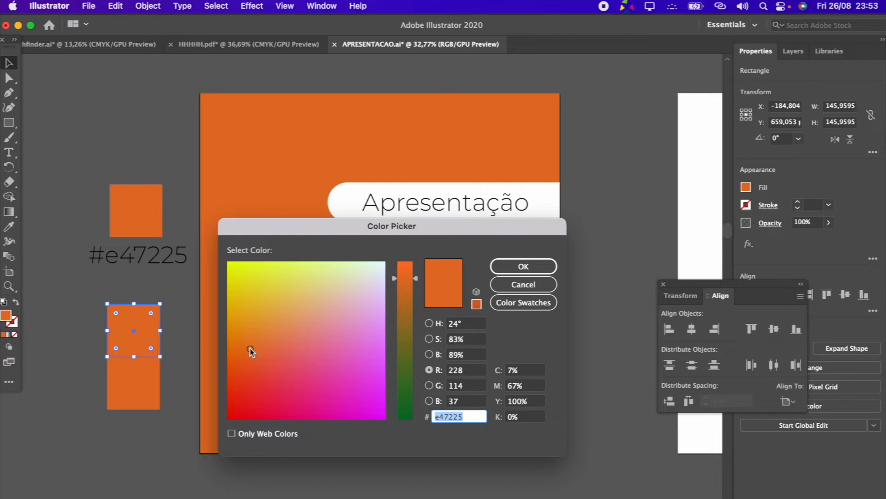
{"action": "left_click_drag", "start_coordinate": [250, 351], "coordinate": [253, 362]}
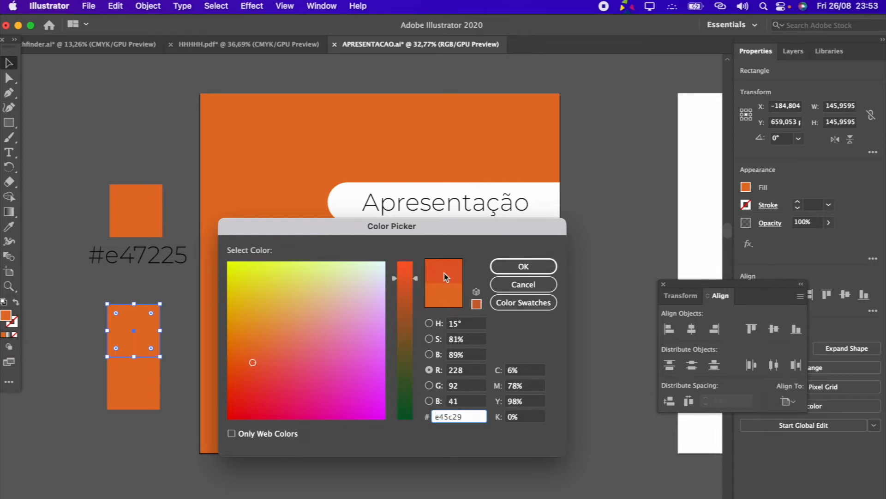
{"action": "left_click", "coordinate": [524, 266]}
{"action": "left_click", "coordinate": [168, 381]}
Fill the lower copy of the square with lighter orange e48e2b and deselect it
{"action": "left_click", "coordinate": [134, 381]}
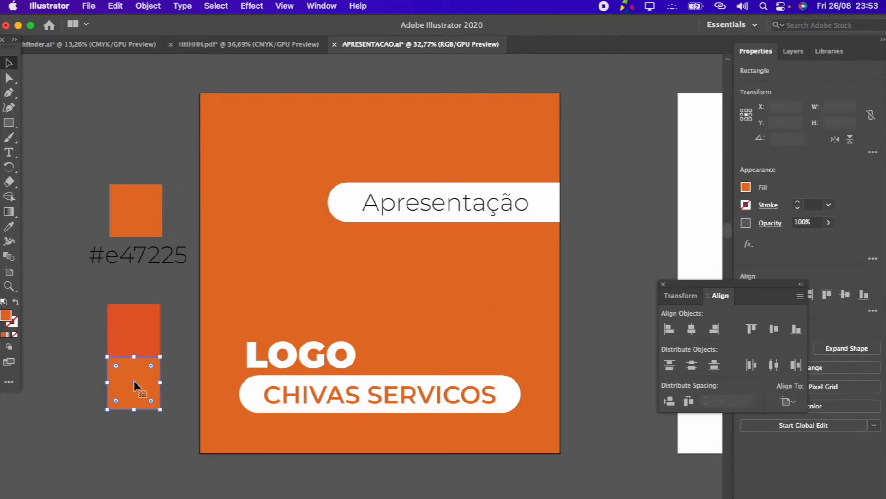
{"action": "double_click", "coordinate": [6, 315]}
{"action": "left_click_drag", "start_coordinate": [250, 346], "coordinate": [255, 331]}
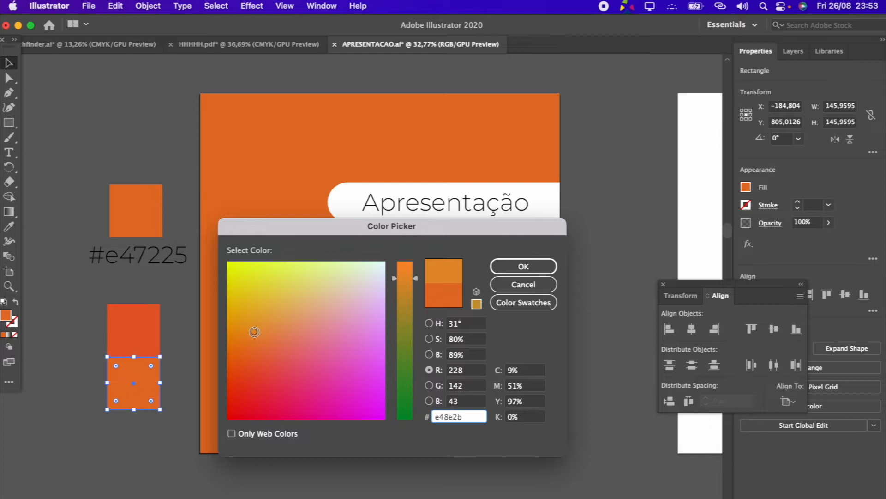
{"action": "left_click", "coordinate": [523, 267]}
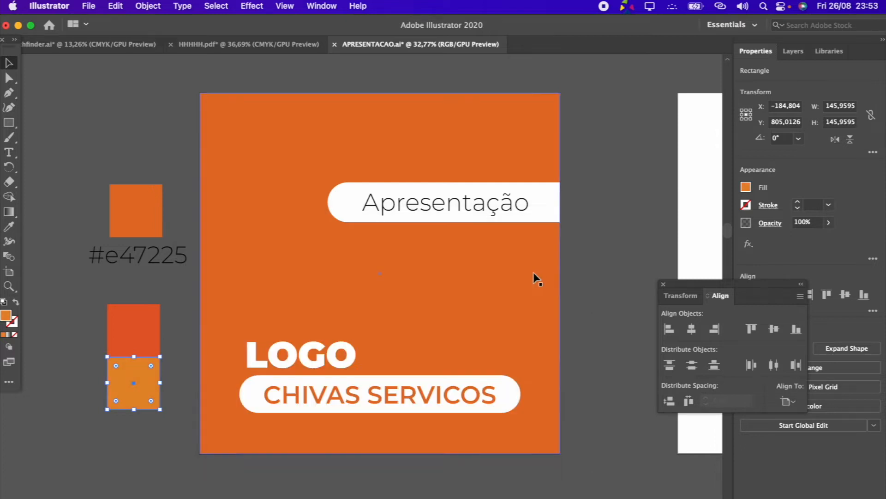
{"action": "left_click", "coordinate": [171, 337]}
Select the two stacked color squares and create a color group named gradient from the selected artwork
{"action": "left_click", "coordinate": [130, 329]}
{"action": "left_click", "coordinate": [140, 398]}
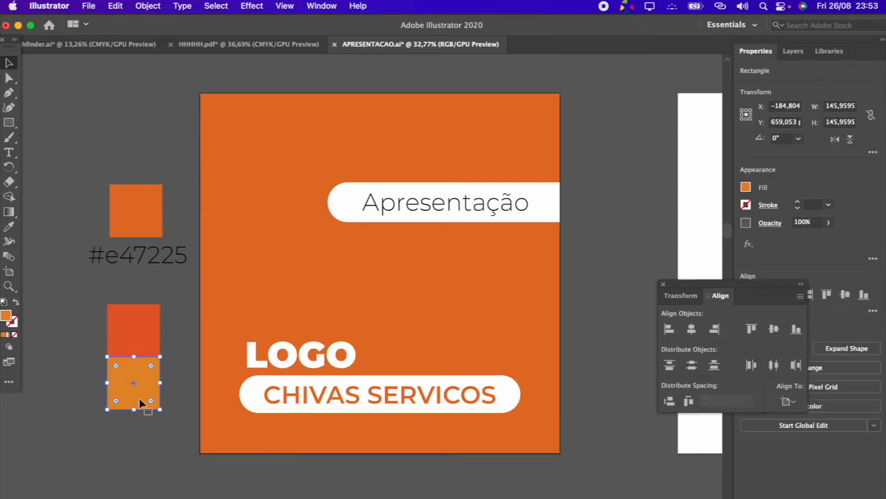
{"action": "left_click_drag", "start_coordinate": [90, 331], "coordinate": [163, 396]}
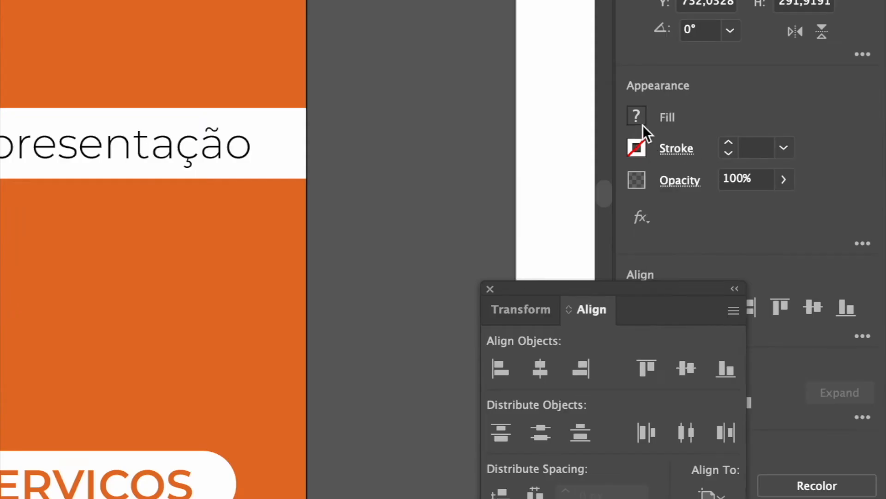
{"action": "left_click", "coordinate": [637, 115]}
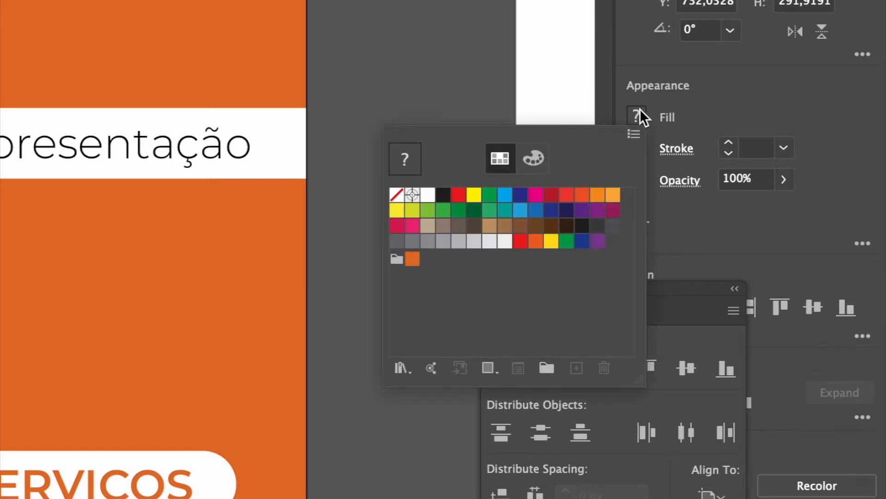
{"action": "left_click", "coordinate": [546, 370]}
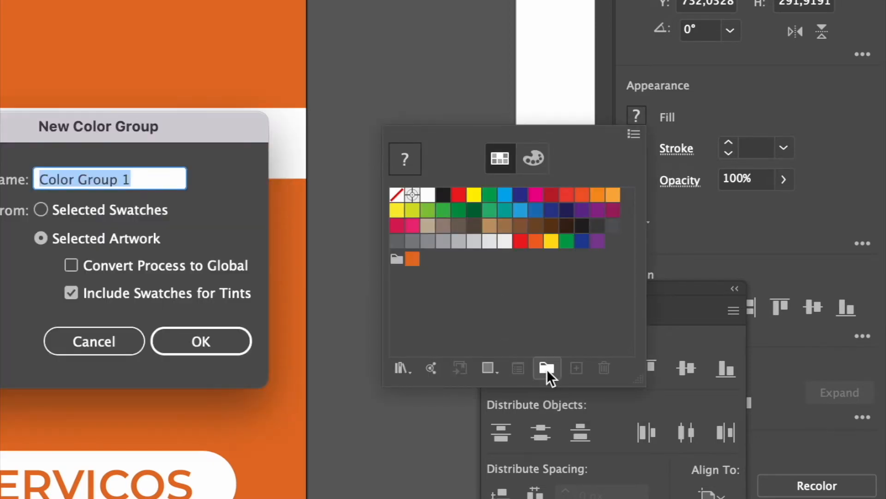
{"action": "type", "text": "gradient"}
{"action": "key", "text": "Return"}
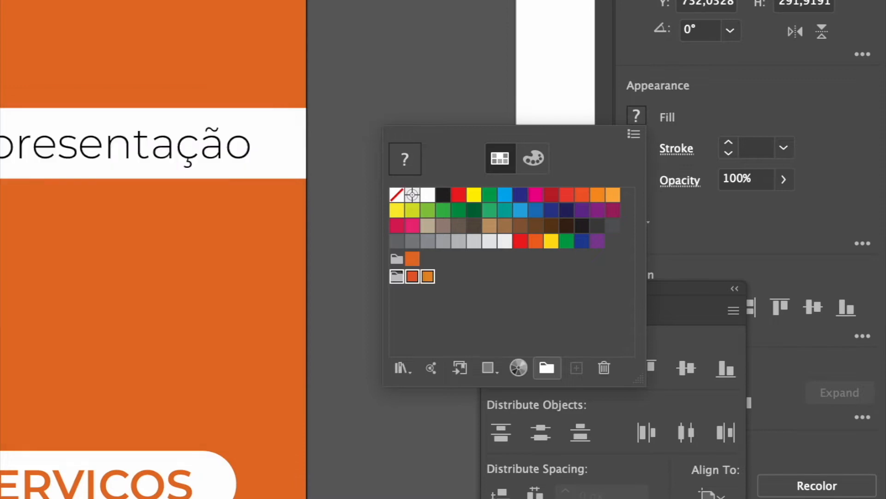
{"action": "left_click", "coordinate": [96, 52]}
Apply a linear white-to-black gradient to the cover's background rectangle and display the Gradient settings beside the artboard
{"action": "left_click", "coordinate": [92, 47]}
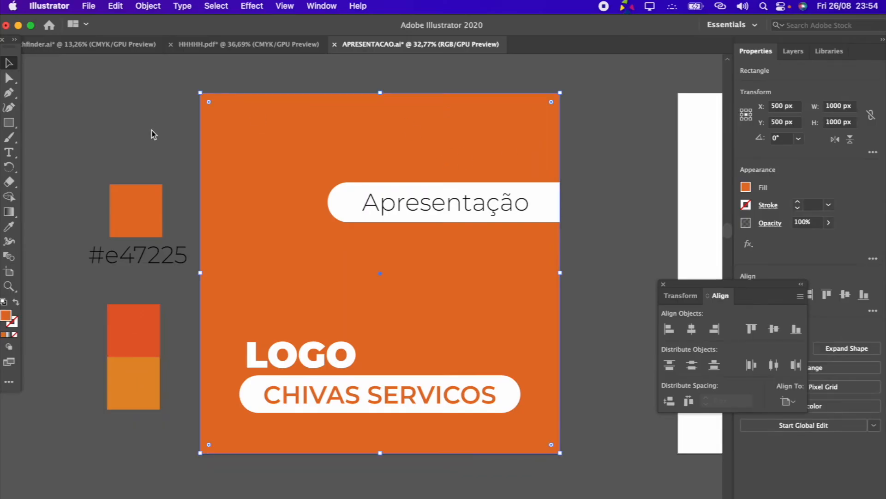
{"action": "left_click", "coordinate": [8, 211]}
{"action": "left_click", "coordinate": [261, 170]}
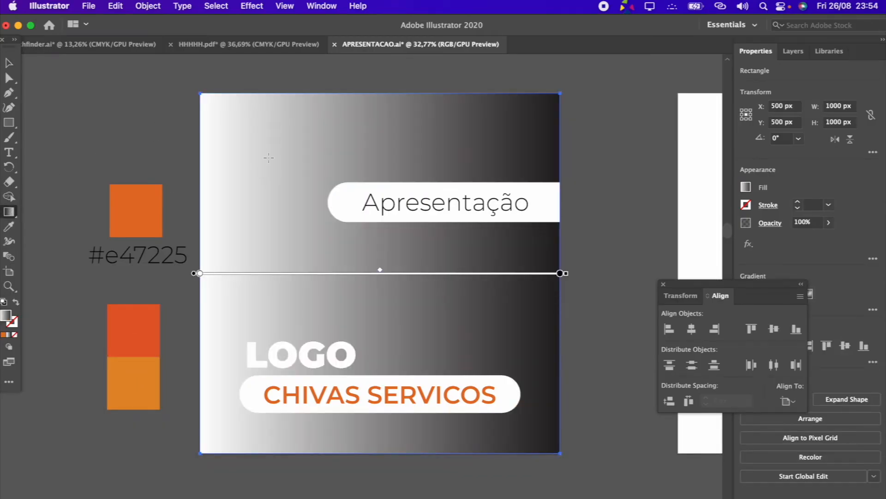
{"action": "left_click", "coordinate": [315, 10]}
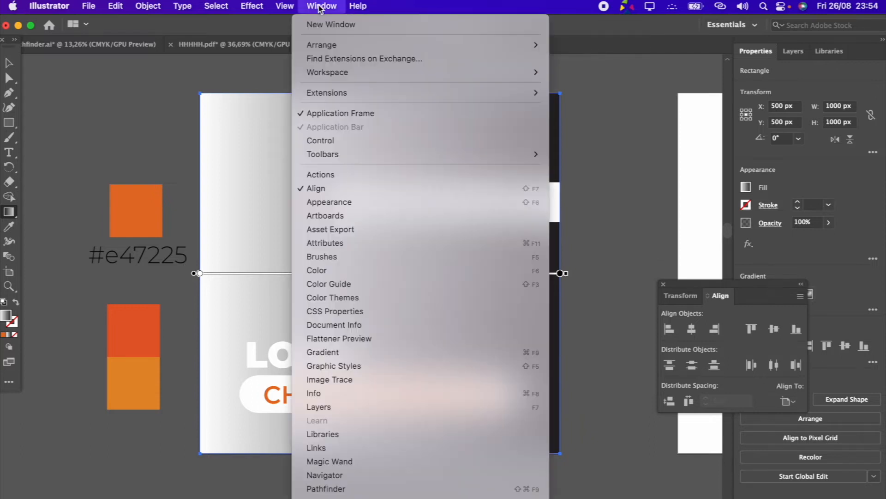
{"action": "left_click", "coordinate": [349, 354]}
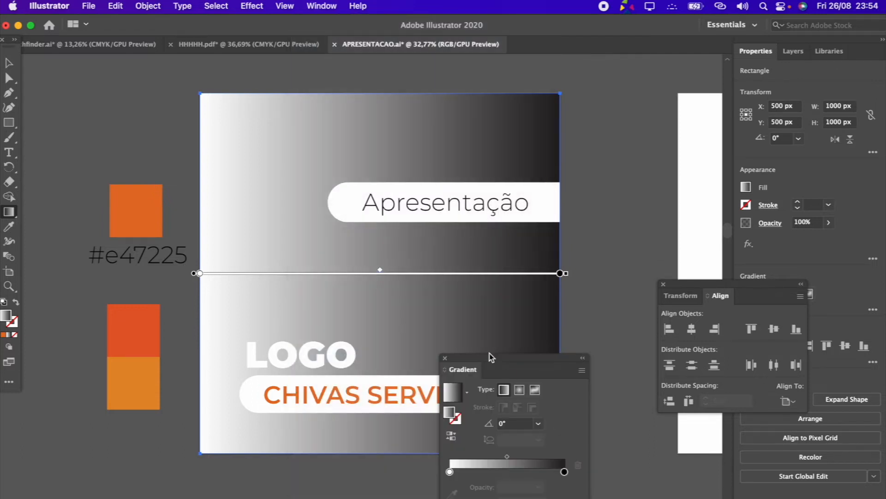
{"action": "left_click_drag", "start_coordinate": [537, 365], "coordinate": [677, 184]}
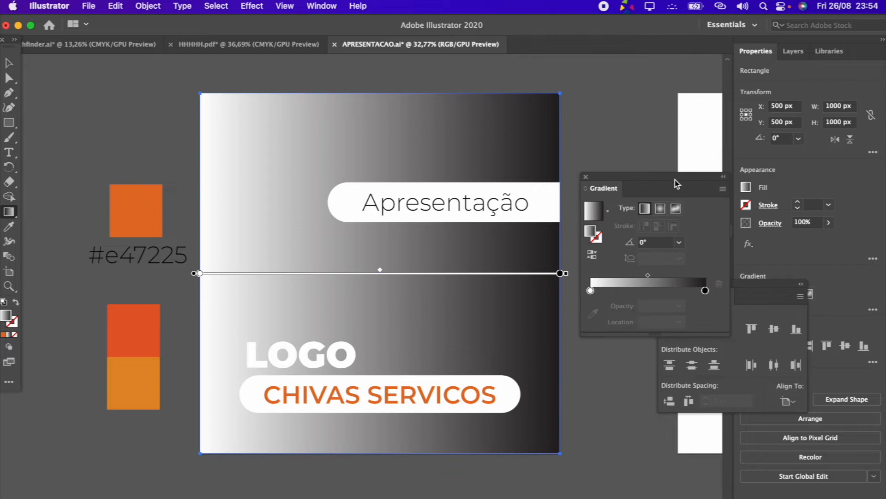
Color the background gradient's end stop light orange and its start stop red-orange from the gradient color group, then collapse the Gradient settings and deselect
{"action": "double_click", "coordinate": [706, 291]}
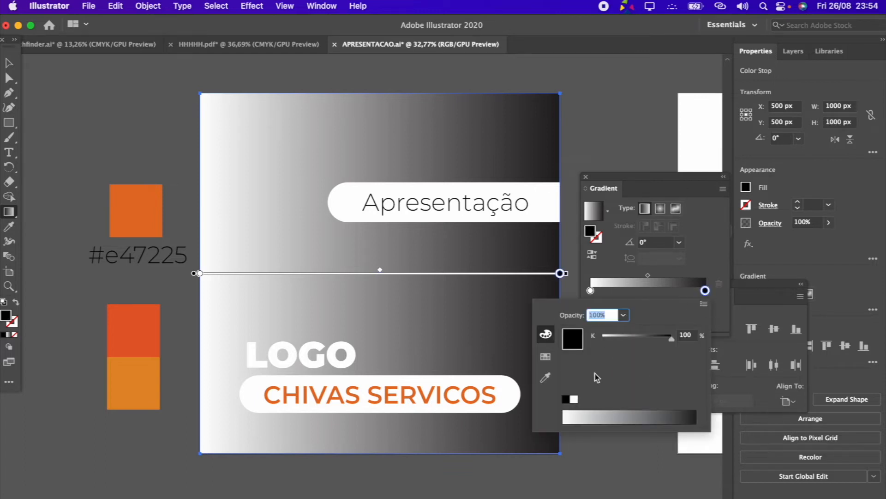
{"action": "left_click", "coordinate": [546, 359]}
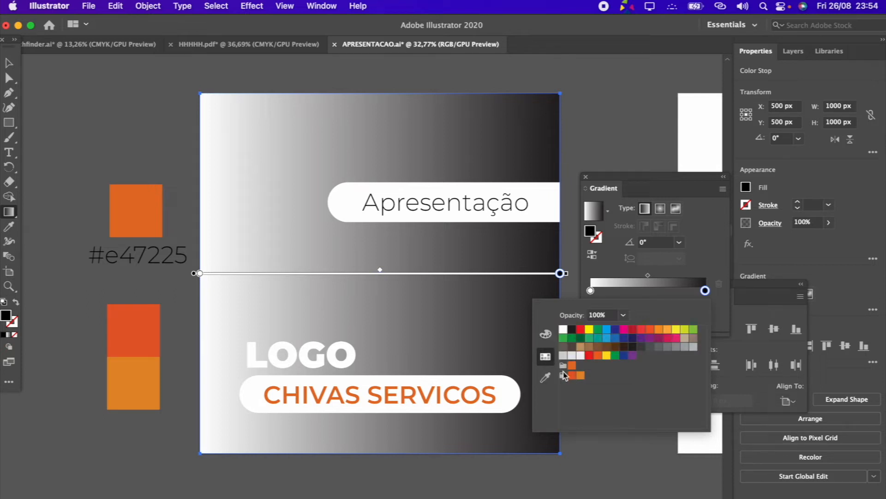
{"action": "left_click", "coordinate": [581, 376]}
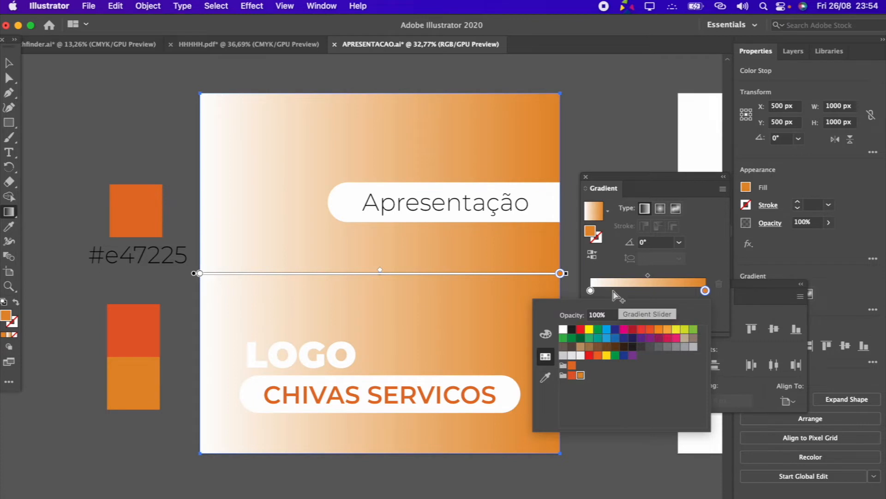
{"action": "left_click", "coordinate": [591, 291]}
{"action": "double_click", "coordinate": [590, 291]}
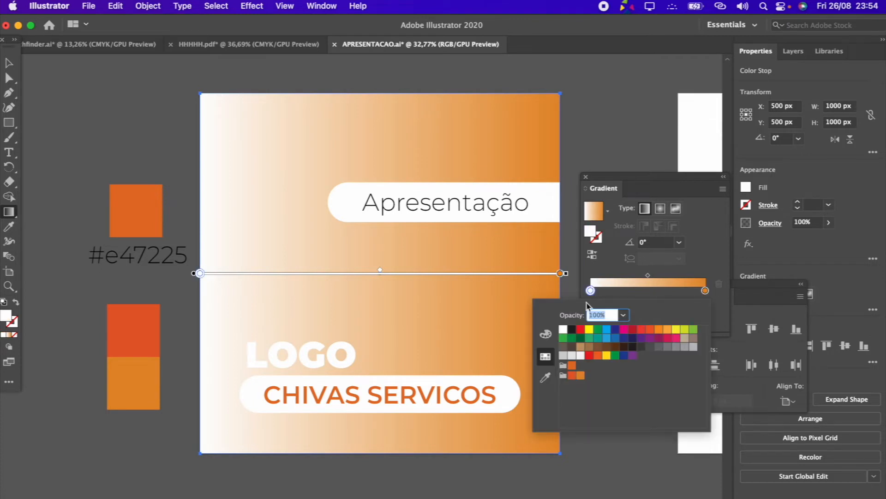
{"action": "left_click", "coordinate": [571, 375]}
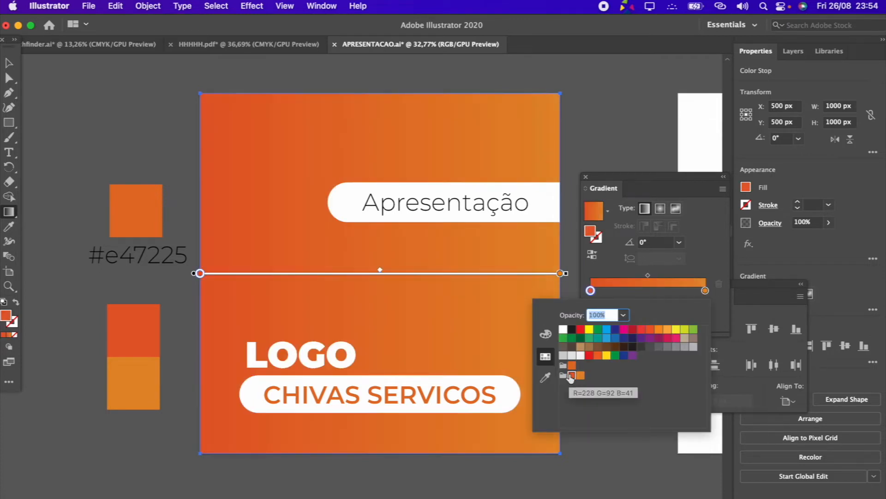
{"action": "left_click", "coordinate": [598, 110]}
{"action": "left_click", "coordinate": [724, 177]}
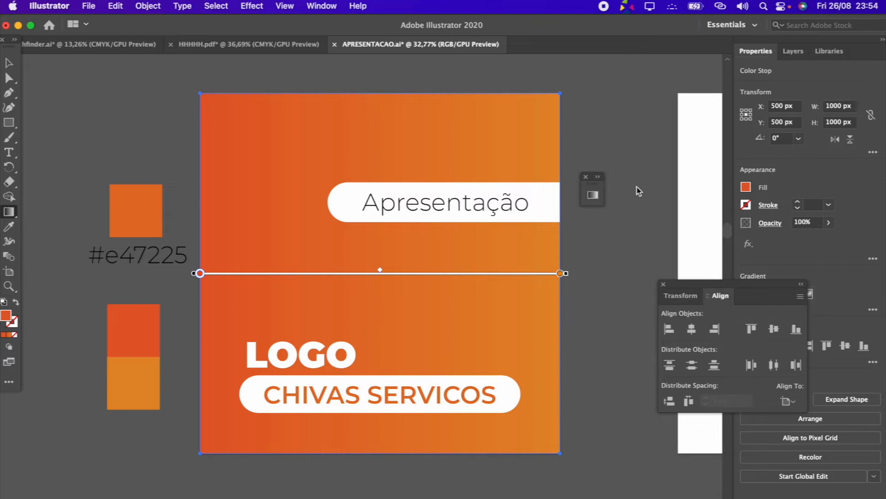
{"action": "left_click", "coordinate": [8, 65]}
{"action": "left_click", "coordinate": [51, 94]}
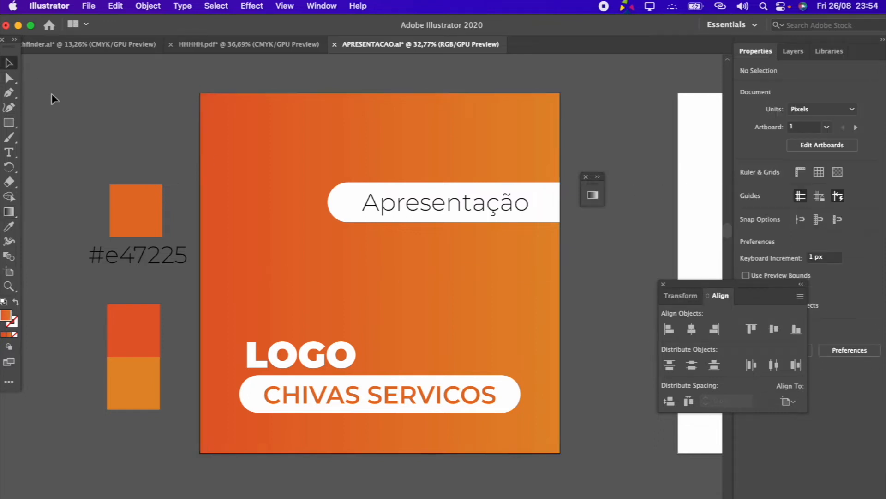
Draw a square about 923 px wide on the second artboard and center it horizontally and vertically
{"action": "scroll", "coordinate": [51, 93], "scroll_direction": "down", "scroll_amount": 5}
{"action": "scroll", "coordinate": [51, 94], "scroll_direction": "up", "scroll_amount": 5}
{"action": "scroll", "coordinate": [52, 93], "scroll_direction": "right", "scroll_amount": 5}
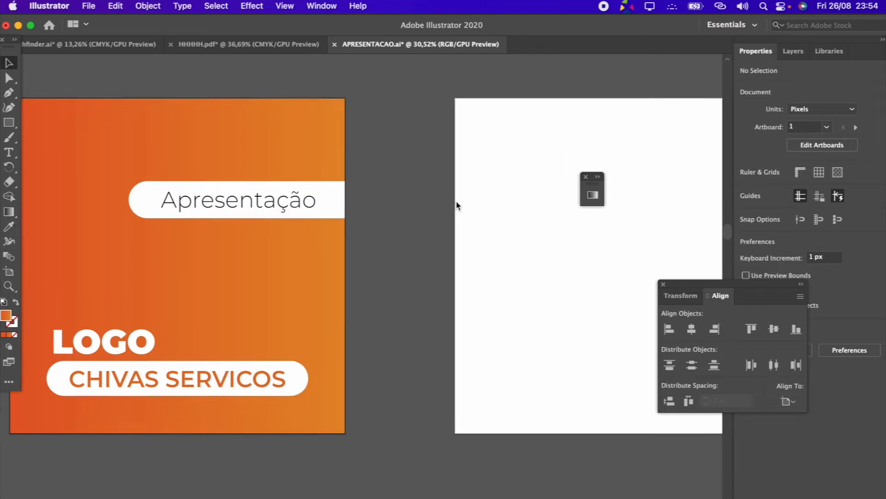
{"action": "scroll", "coordinate": [457, 203], "scroll_direction": "right", "scroll_amount": 5}
{"action": "key", "text": "m"}
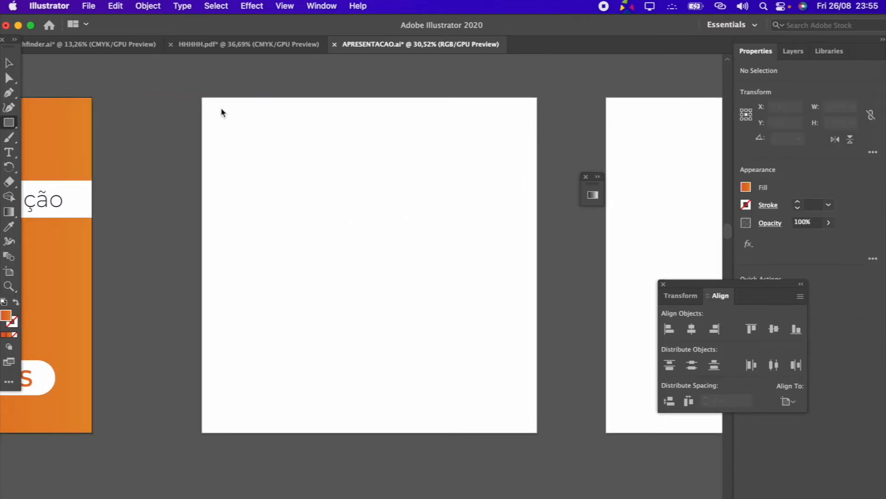
{"action": "left_click_drag", "start_coordinate": [215, 110], "coordinate": [462, 421]}
{"action": "left_click", "coordinate": [6, 63]}
{"action": "left_click", "coordinate": [691, 329]}
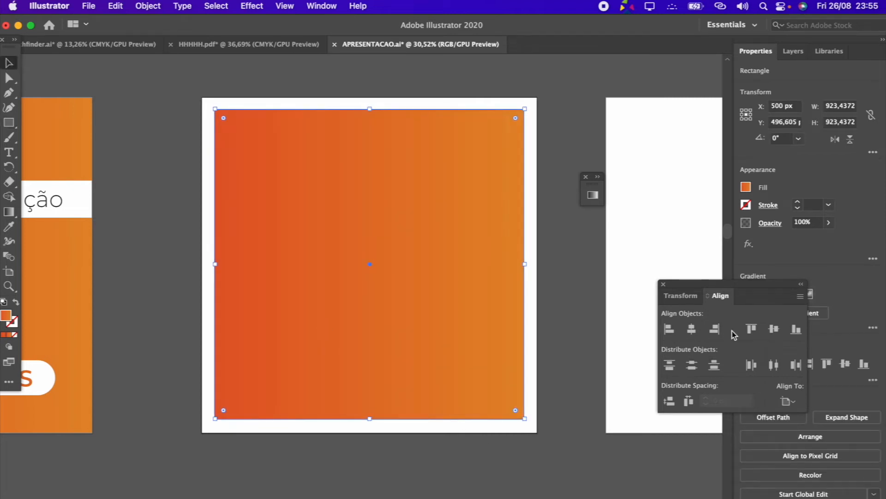
{"action": "left_click", "coordinate": [773, 328]}
Round all four corners of the gradient square slightly, keeping the radius small
{"action": "left_click_drag", "start_coordinate": [516, 119], "coordinate": [478, 207]}
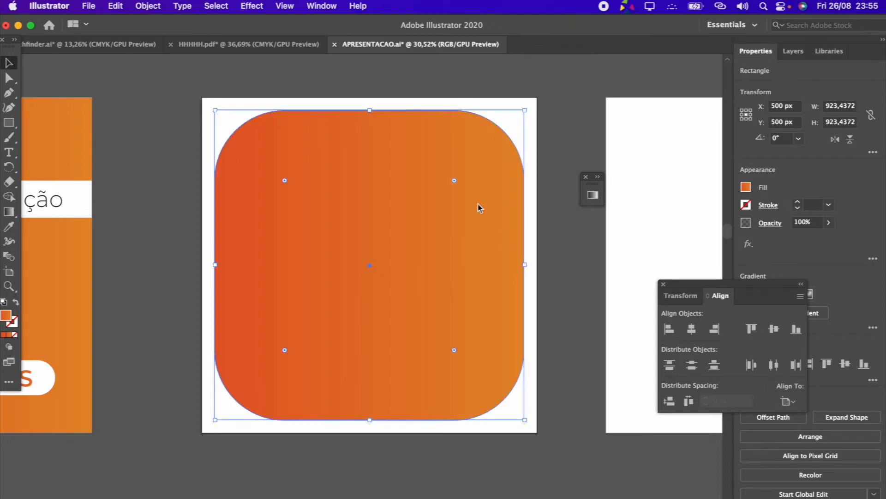
{"action": "key", "text": "super+z"}
{"action": "left_click_drag", "start_coordinate": [515, 119], "coordinate": [511, 128]}
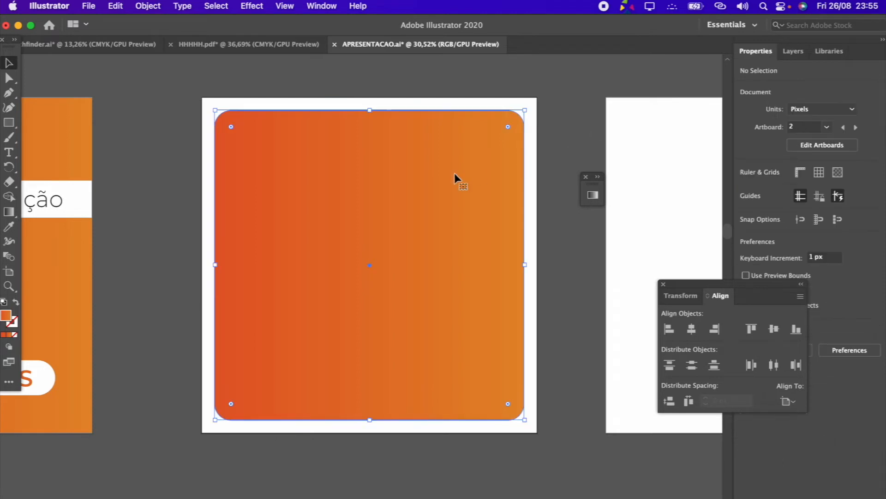
Remove the rounded square's fill and give it a 1 pt stroke, keeping the square selected
{"action": "left_click", "coordinate": [746, 187]}
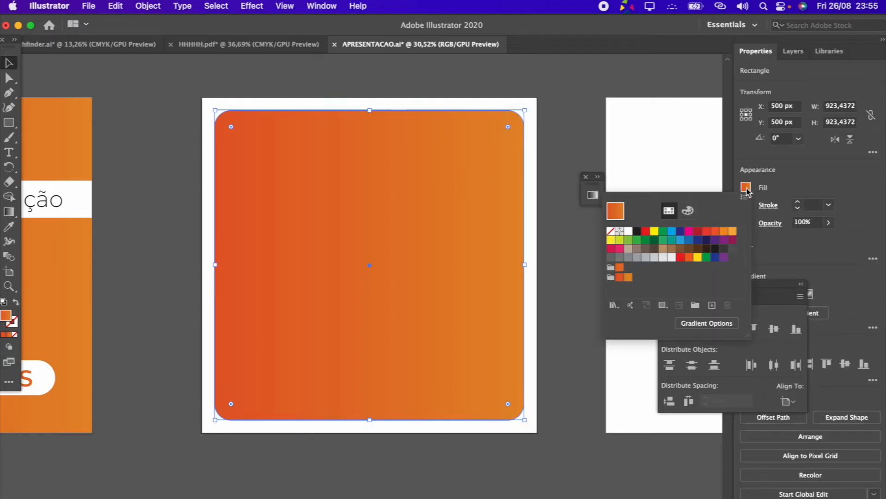
{"action": "left_click", "coordinate": [610, 231]}
{"action": "left_click", "coordinate": [780, 184]}
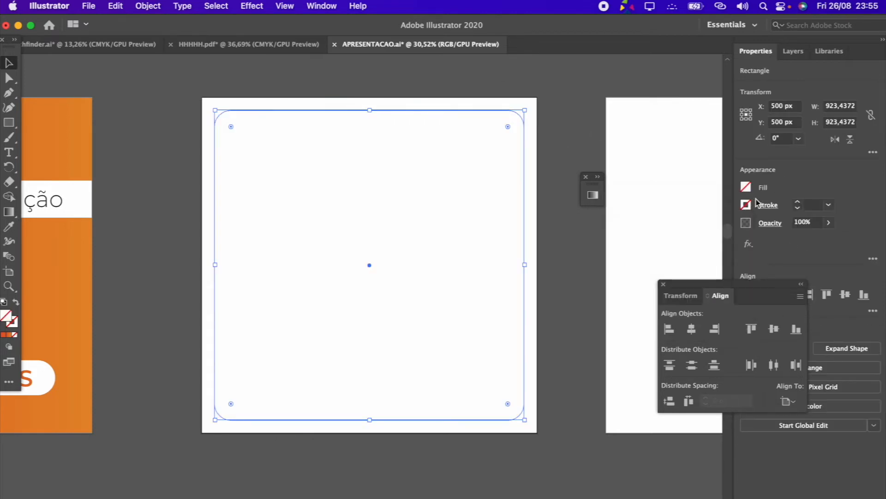
{"action": "left_click", "coordinate": [798, 201]}
{"action": "left_click", "coordinate": [580, 234]}
{"action": "left_click_drag", "start_coordinate": [463, 250], "coordinate": [535, 344]}
Color the rounded square's stroke dark gray, set its weight to 2 pt, and deselect it
{"action": "left_click", "coordinate": [745, 206]}
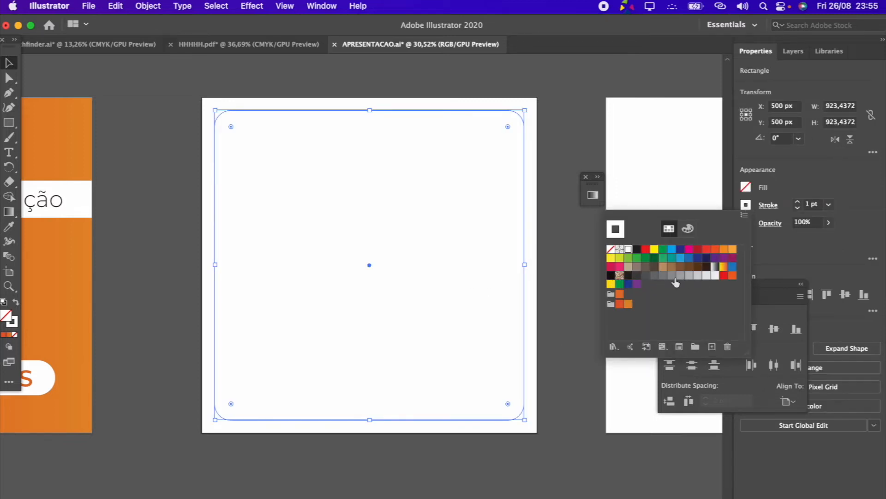
{"action": "left_click", "coordinate": [716, 276]}
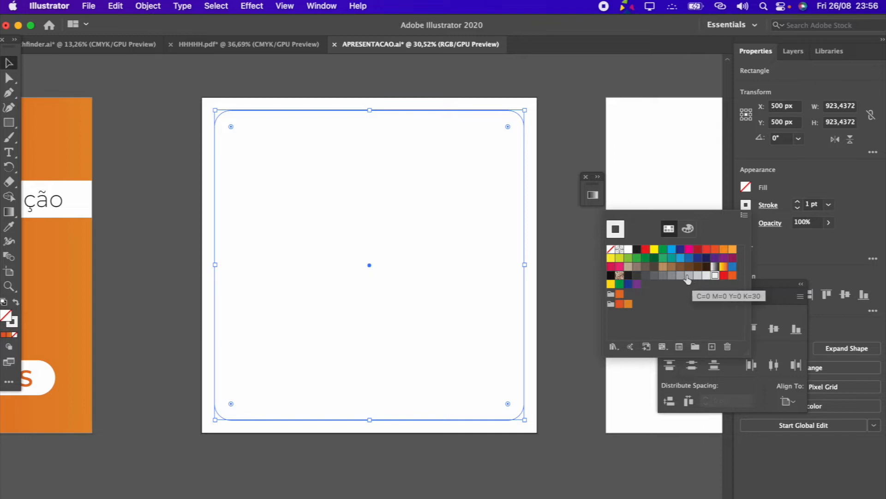
{"action": "left_click", "coordinate": [655, 276]}
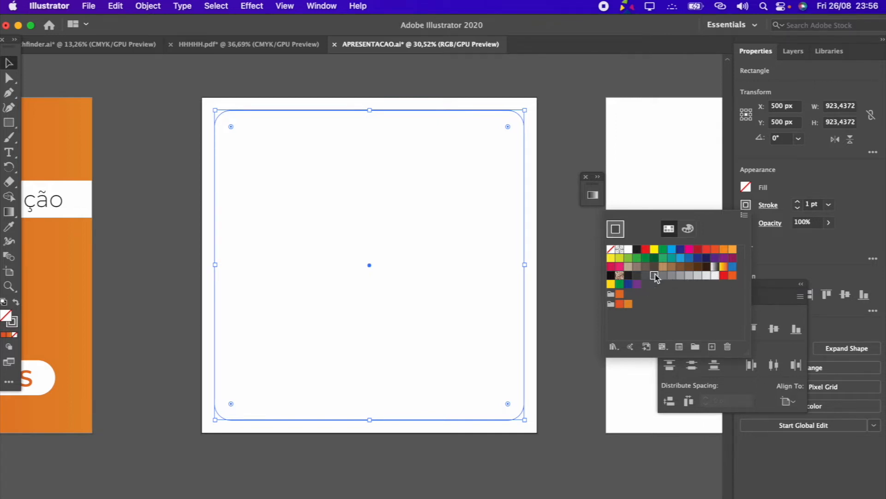
{"action": "left_click", "coordinate": [858, 206]}
{"action": "left_click", "coordinate": [547, 173]}
{"action": "left_click", "coordinate": [525, 231]}
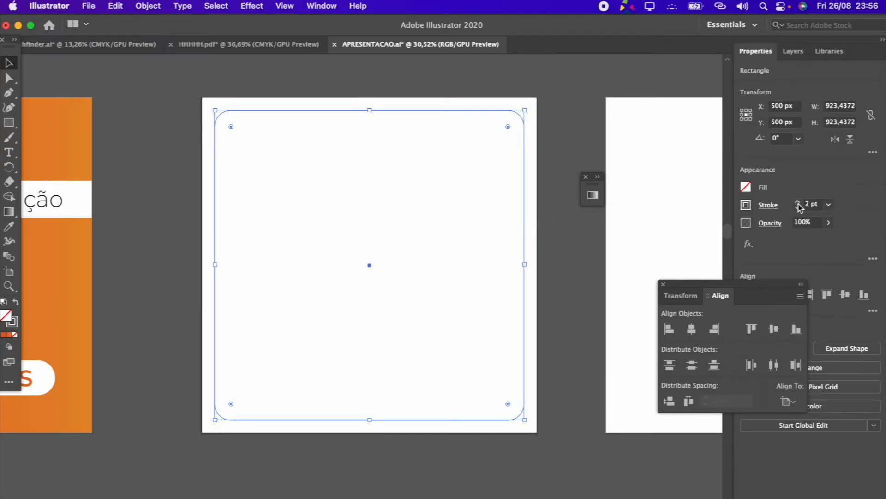
{"action": "left_click", "coordinate": [599, 300]}
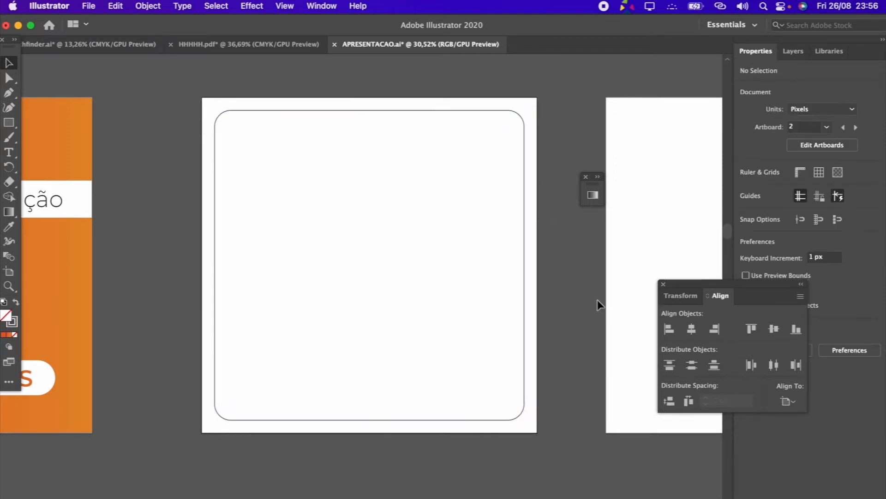
Duplicate the rounded outline and scale the copy down to about 867 px inside the original
{"action": "left_click", "coordinate": [524, 272]}
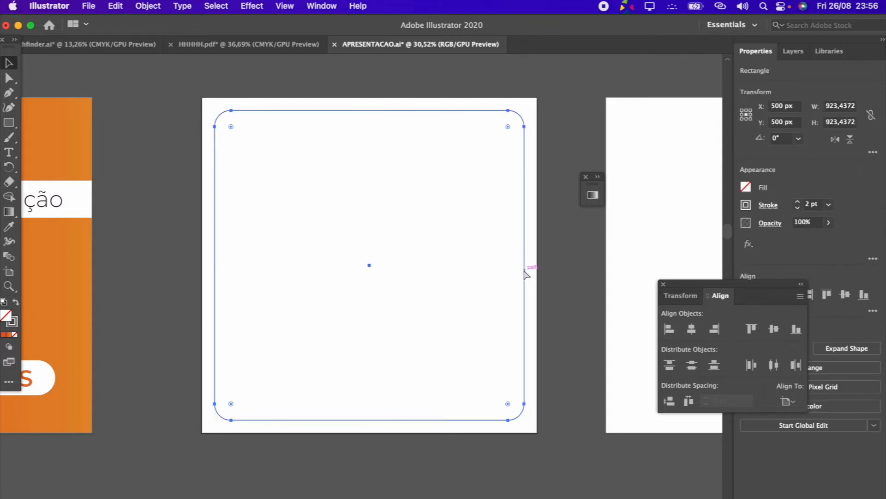
{"action": "key", "text": "ctrl+v"}
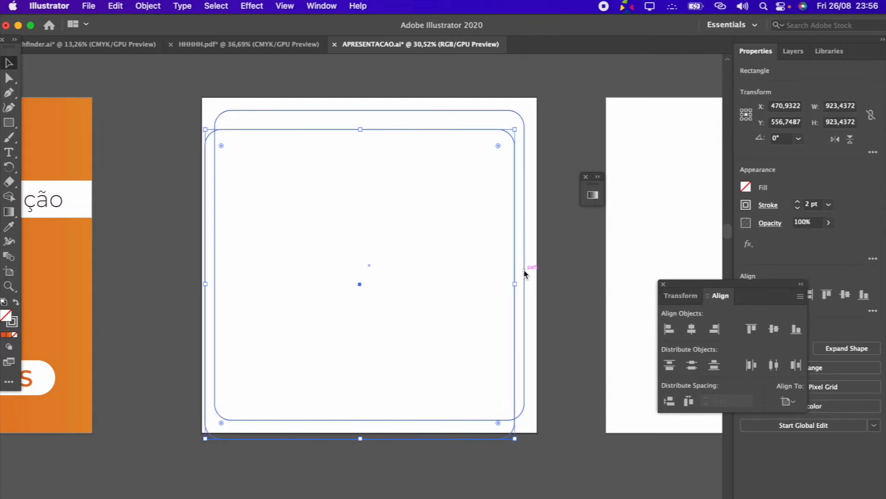
{"action": "left_click_drag", "start_coordinate": [353, 279], "coordinate": [379, 276]}
{"action": "left_click_drag", "start_coordinate": [533, 427], "coordinate": [514, 409]}
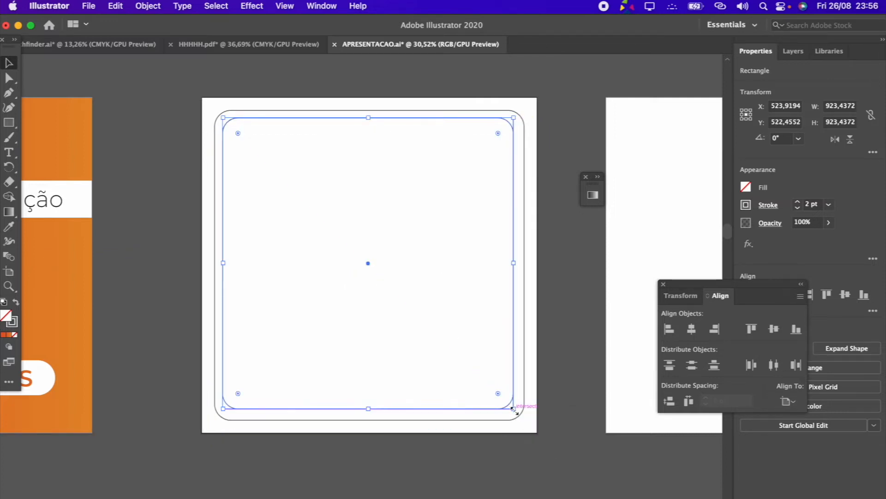
{"action": "left_click", "coordinate": [575, 427]}
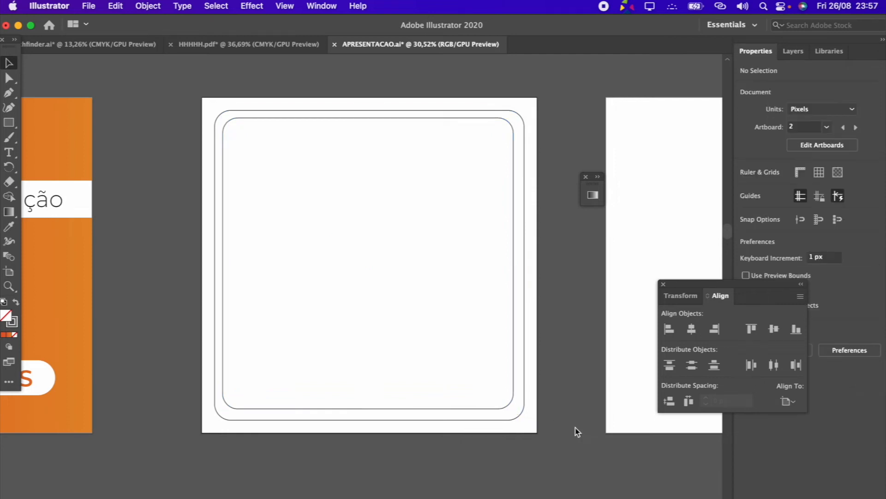
Center the inner rounded outline horizontally and vertically on the second artboard
{"action": "left_click", "coordinate": [509, 404]}
{"action": "left_click", "coordinate": [691, 329]}
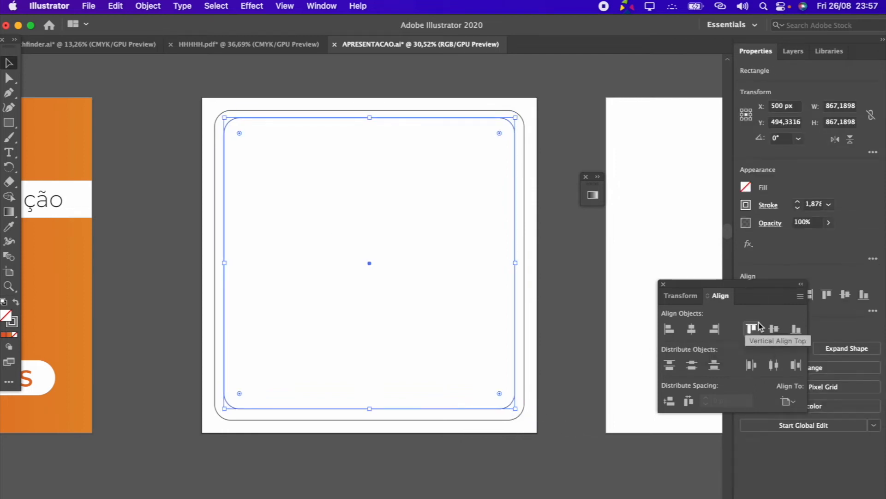
{"action": "left_click", "coordinate": [773, 329]}
{"action": "left_click", "coordinate": [631, 422]}
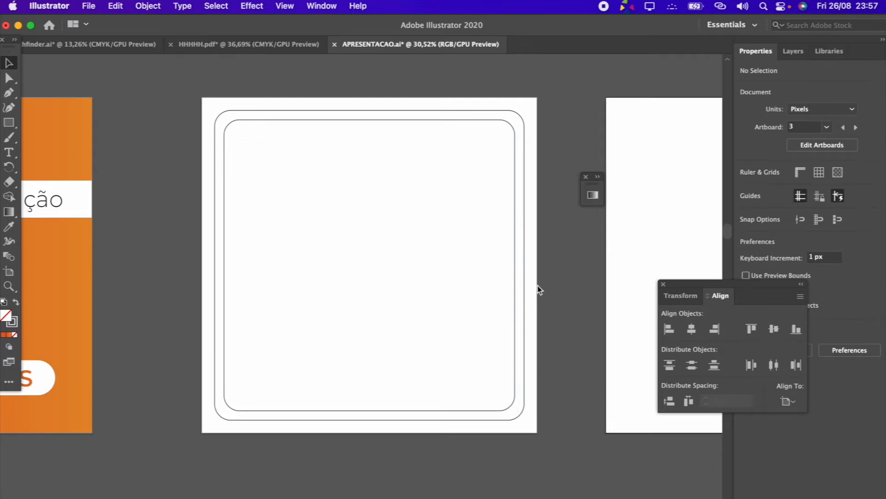
Reduce the inner outline's corner radius so its curves run parallel to the outer frame
{"action": "scroll", "coordinate": [226, 125], "scroll_direction": "up", "scroll_amount": 5}
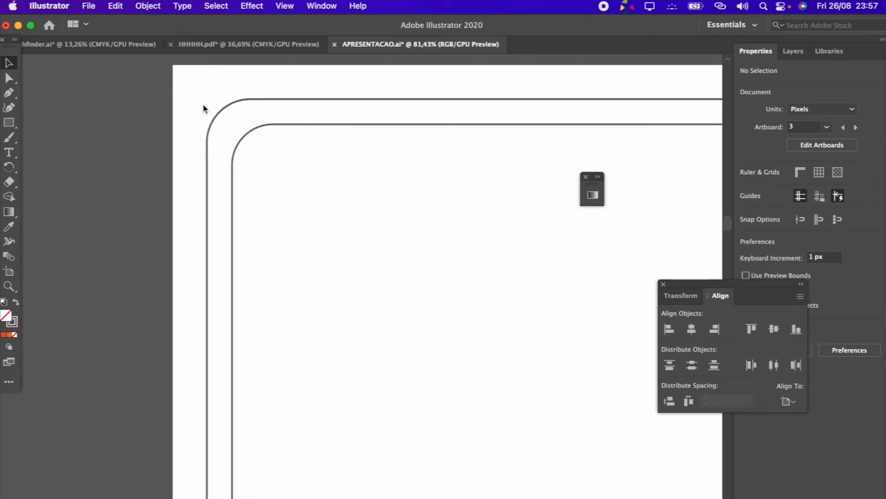
{"action": "left_click", "coordinate": [245, 137]}
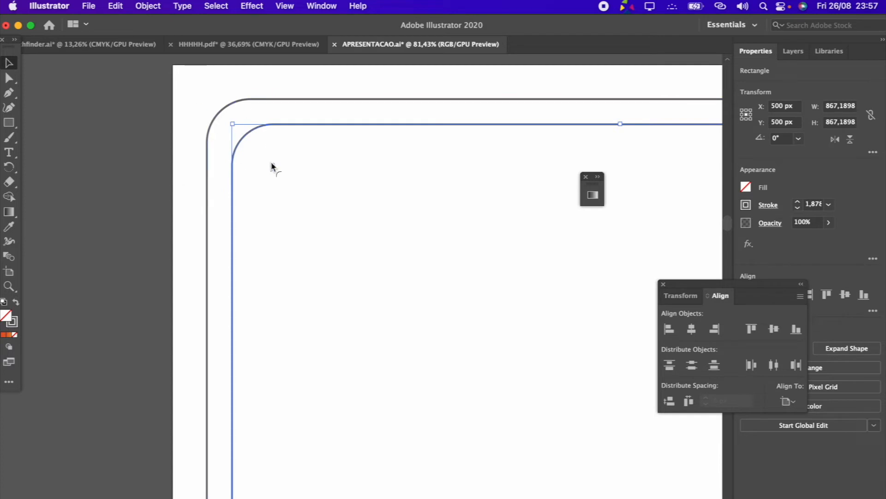
{"action": "left_click_drag", "start_coordinate": [271, 162], "coordinate": [260, 151]}
{"action": "left_click", "coordinate": [286, 186]}
Copy the cover's white bar with its Apresentação text and paste it at the same position on the second artboard
{"action": "scroll", "coordinate": [287, 186], "scroll_direction": "down", "scroll_amount": 3}
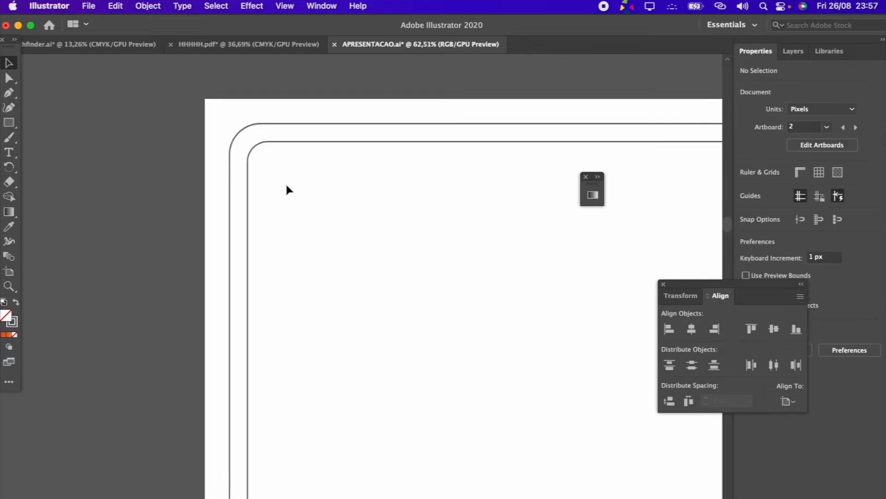
{"action": "scroll", "coordinate": [286, 186], "scroll_direction": "down", "scroll_amount": 5}
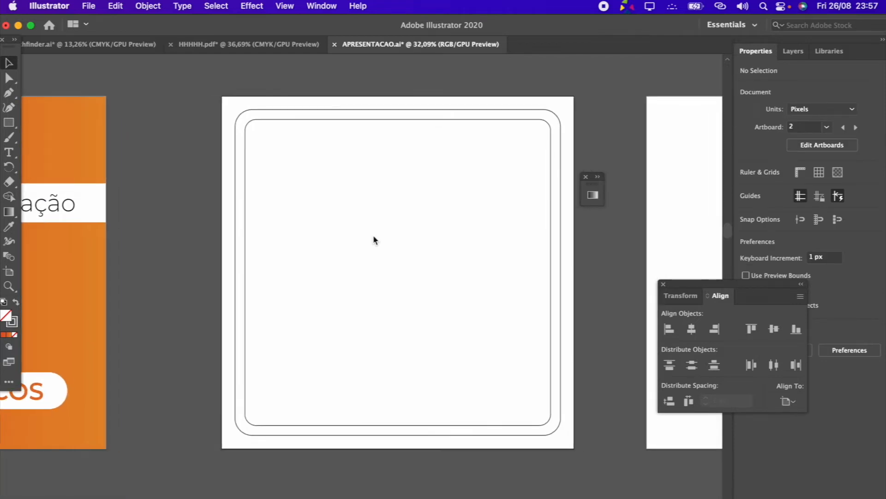
{"action": "scroll", "coordinate": [373, 239], "scroll_direction": "down", "scroll_amount": 2}
{"action": "scroll", "coordinate": [325, 252], "scroll_direction": "left", "scroll_amount": 5}
{"action": "left_click", "coordinate": [143, 203]}
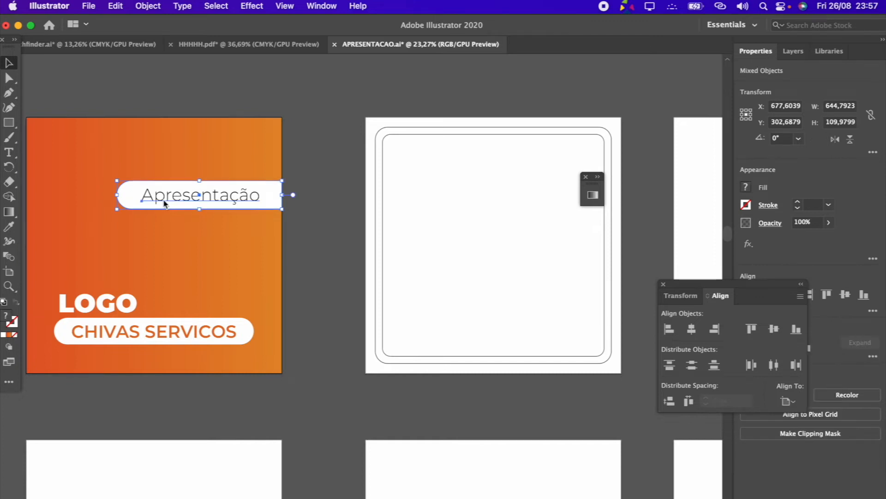
{"action": "left_click", "coordinate": [282, 206]}
{"action": "left_click", "coordinate": [268, 193]}
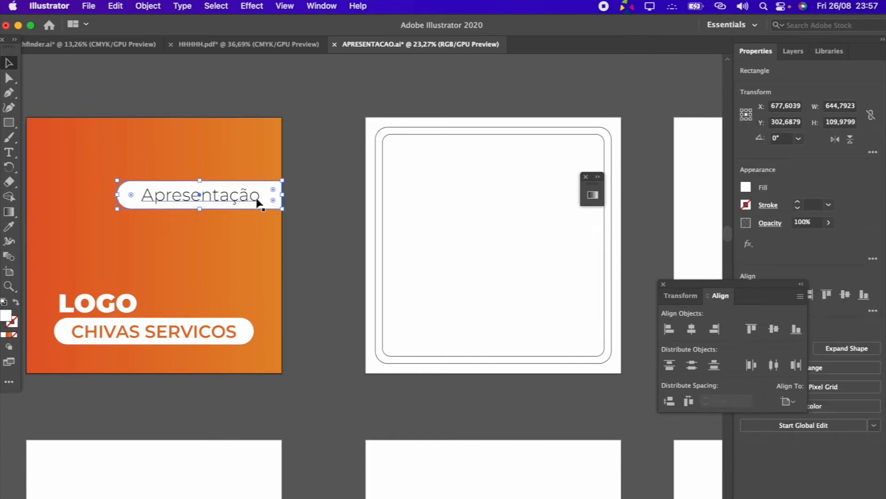
{"action": "left_click", "coordinate": [243, 201], "text": "shift"}
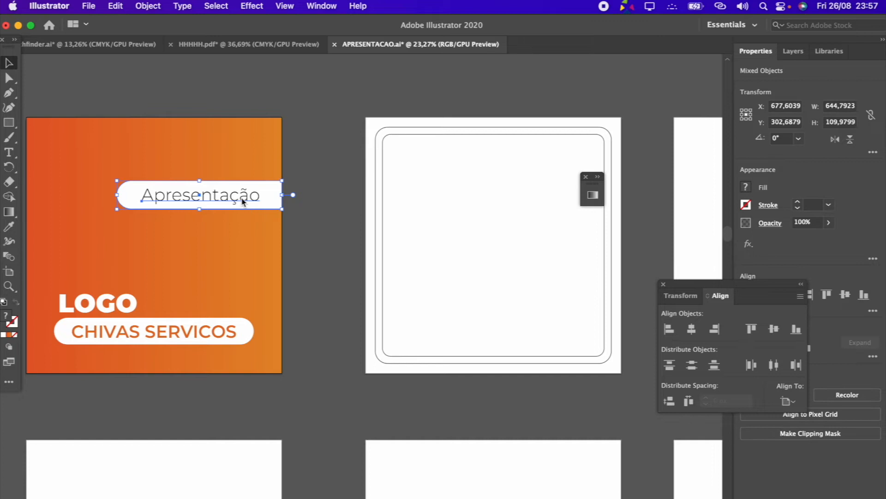
{"action": "left_click", "coordinate": [508, 206]}
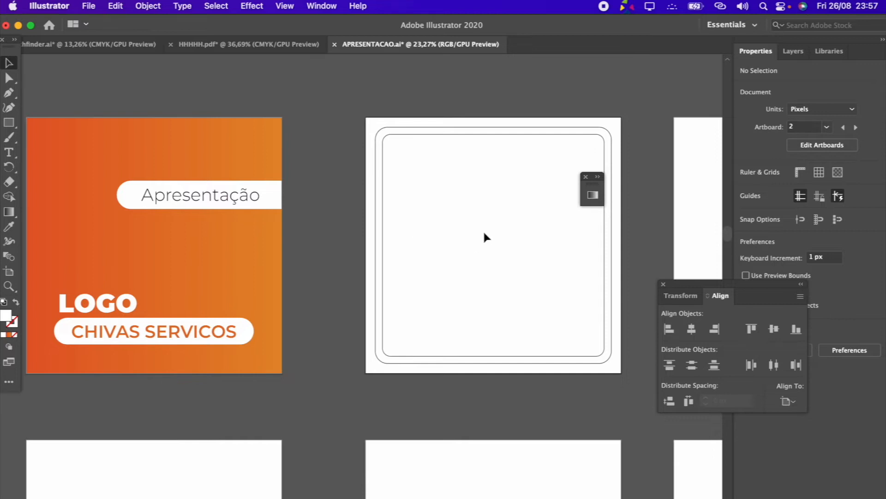
{"action": "key", "text": "super+shift+v"}
{"action": "left_click", "coordinate": [521, 260]}
Fill the pasted bar with the cover background's orange gradient using the Eyedropper
{"action": "scroll", "coordinate": [520, 260], "scroll_direction": "right", "scroll_amount": 3}
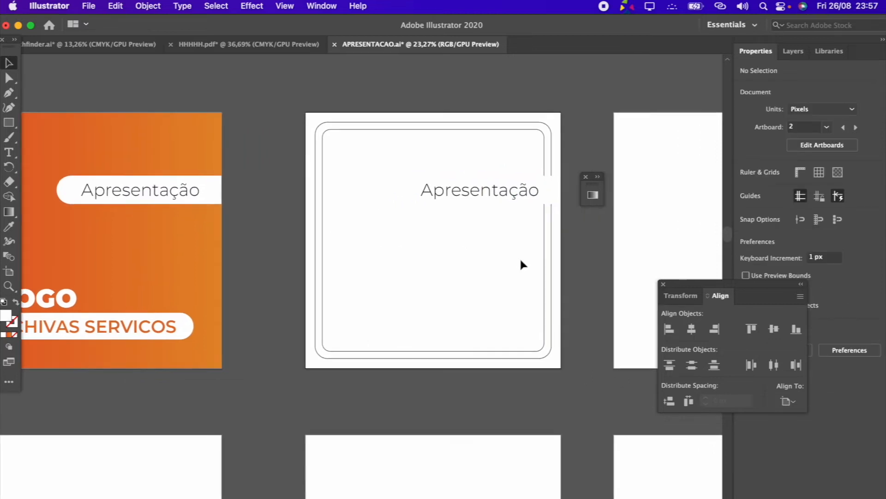
{"action": "scroll", "coordinate": [455, 212], "scroll_direction": "up", "scroll_amount": 5}
{"action": "left_click", "coordinate": [386, 185]}
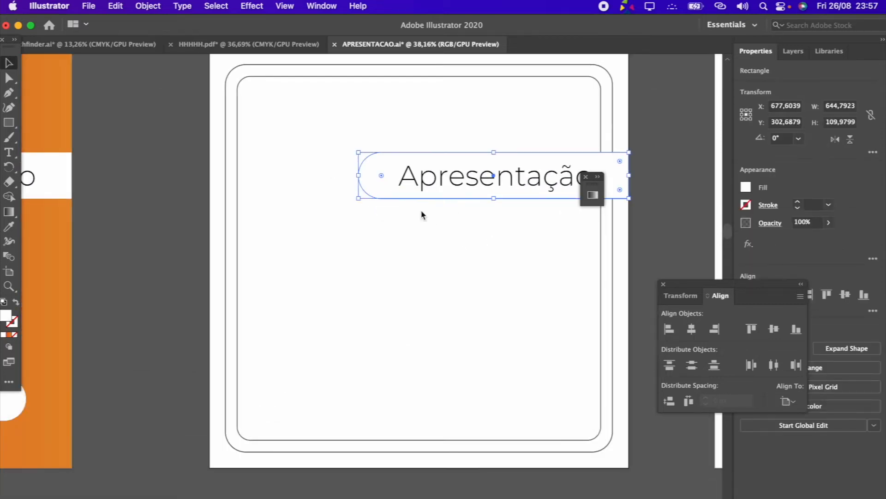
{"action": "scroll", "coordinate": [421, 215], "scroll_direction": "down", "scroll_amount": 3}
{"action": "scroll", "coordinate": [422, 227], "scroll_direction": "down", "scroll_amount": 2}
{"action": "key", "text": "i"}
{"action": "left_click", "coordinate": [160, 194]}
{"action": "left_click", "coordinate": [10, 63]}
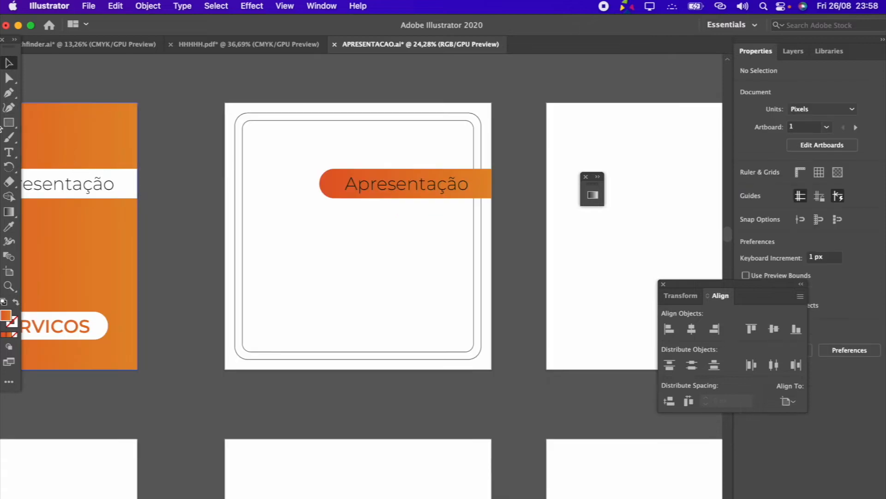
Replace the text on the second artboard's gradient bar with Análise and center it within the bar
{"action": "left_click", "coordinate": [10, 153]}
{"action": "left_click_drag", "start_coordinate": [468, 188], "coordinate": [300, 191]}
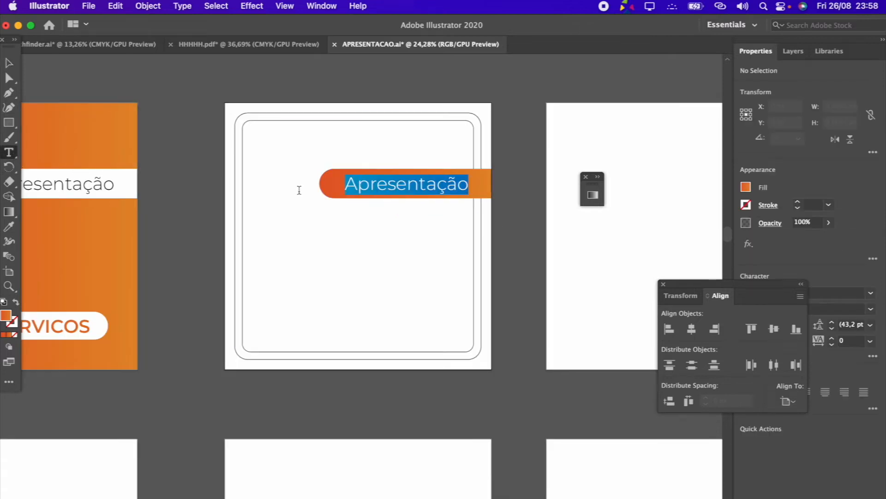
{"action": "type", "text": "Análise"}
{"action": "left_click", "coordinate": [9, 62]}
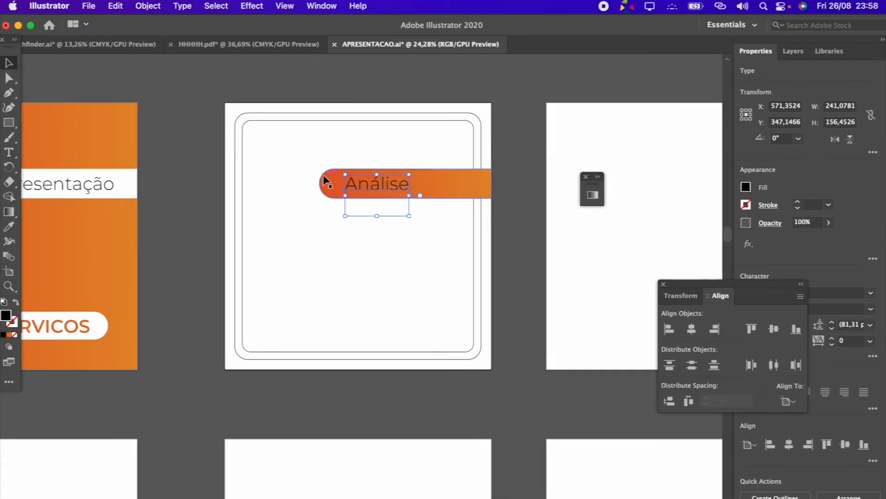
{"action": "left_click_drag", "start_coordinate": [372, 191], "coordinate": [406, 190]}
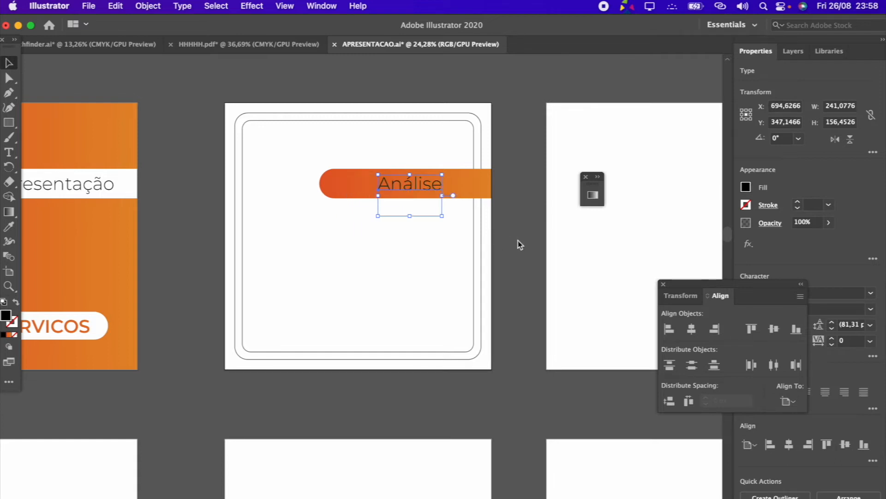
{"action": "left_click", "coordinate": [420, 393]}
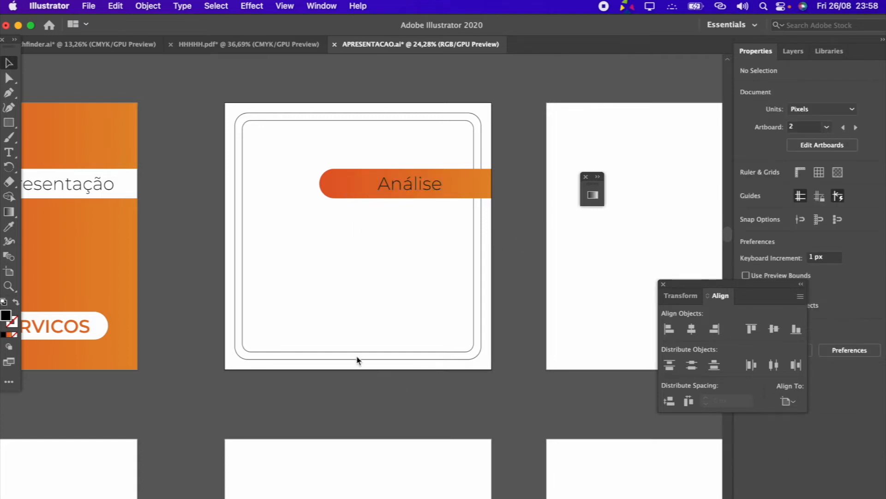
Create an area text frame about 782 by 319 px under the Análise bar and paste the CHIVAS SERVIÇOS company description into it
{"action": "scroll", "coordinate": [358, 361], "scroll_direction": "left", "scroll_amount": 5}
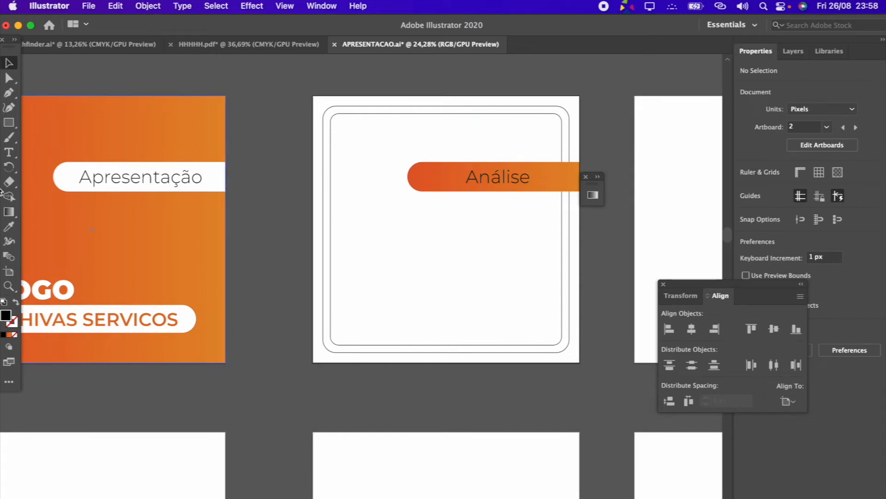
{"action": "left_click", "coordinate": [9, 152]}
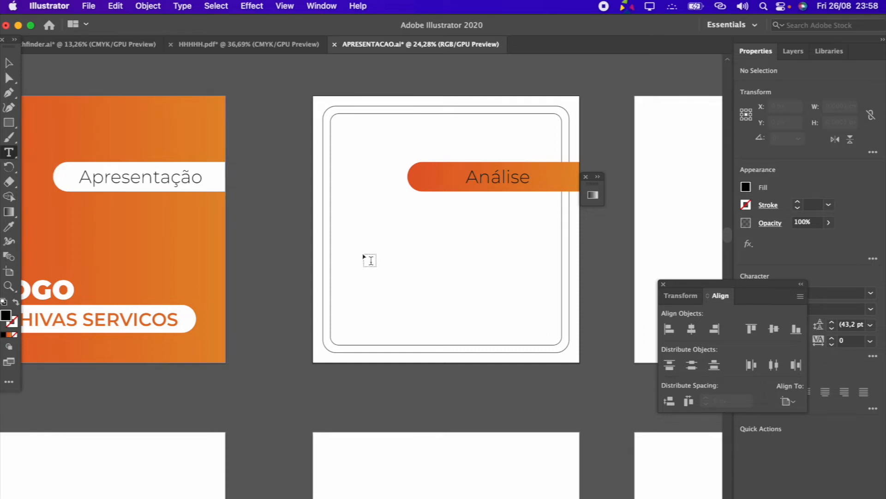
{"action": "left_click_drag", "start_coordinate": [340, 237], "coordinate": [551, 326]}
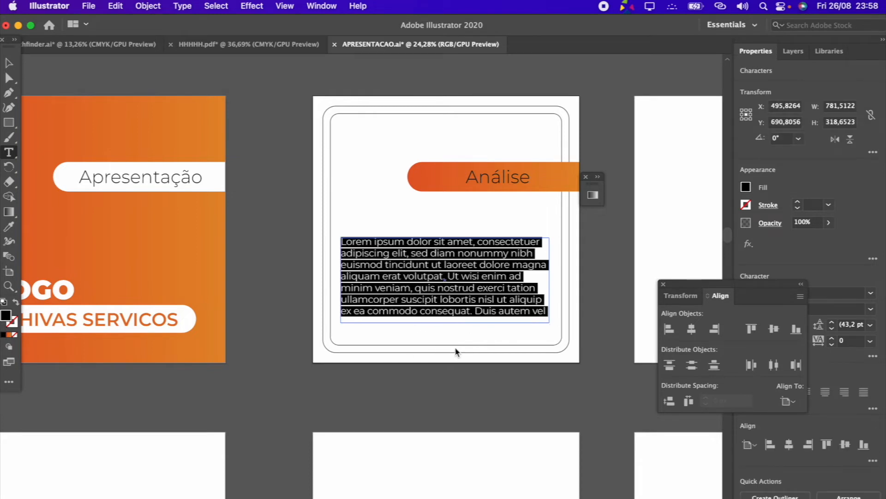
{"action": "key", "text": "super+v"}
{"action": "key", "text": "Escape"}
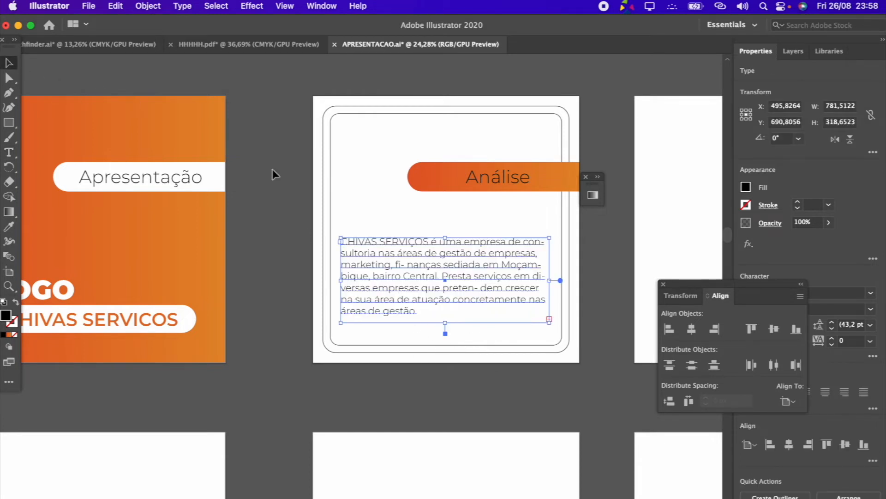
Raise the Análise bar on the second artboard and extend the description's text frame to about 584 px high
{"action": "left_click_drag", "start_coordinate": [445, 238], "coordinate": [445, 207]}
{"action": "left_click_drag", "start_coordinate": [504, 186], "coordinate": [516, 157]}
{"action": "left_click", "coordinate": [446, 208]}
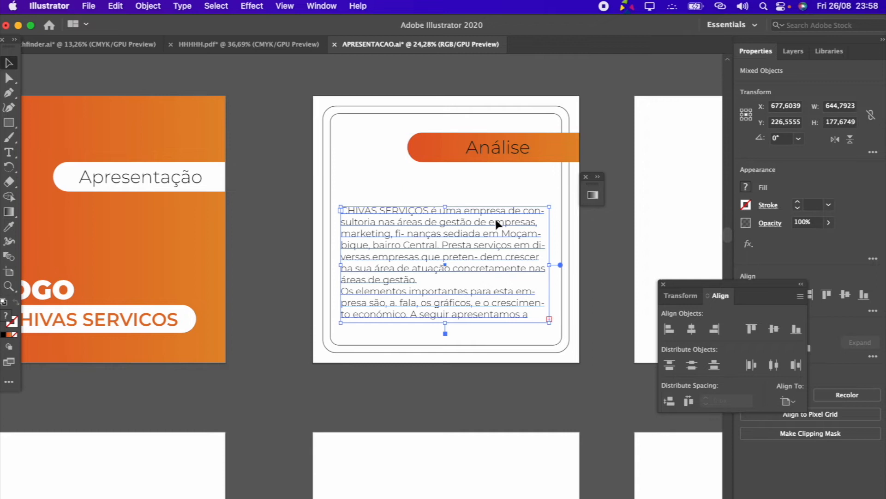
{"action": "left_click_drag", "start_coordinate": [446, 207], "coordinate": [446, 178]}
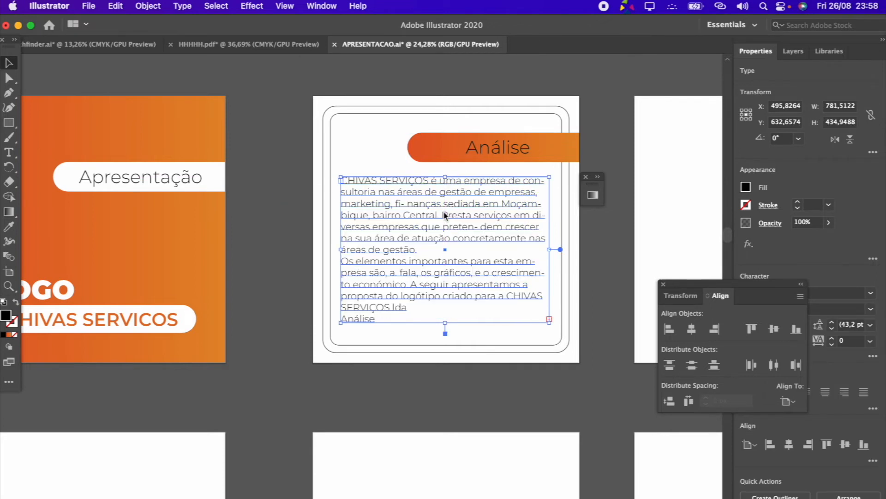
{"action": "left_click_drag", "start_coordinate": [446, 322], "coordinate": [446, 331]}
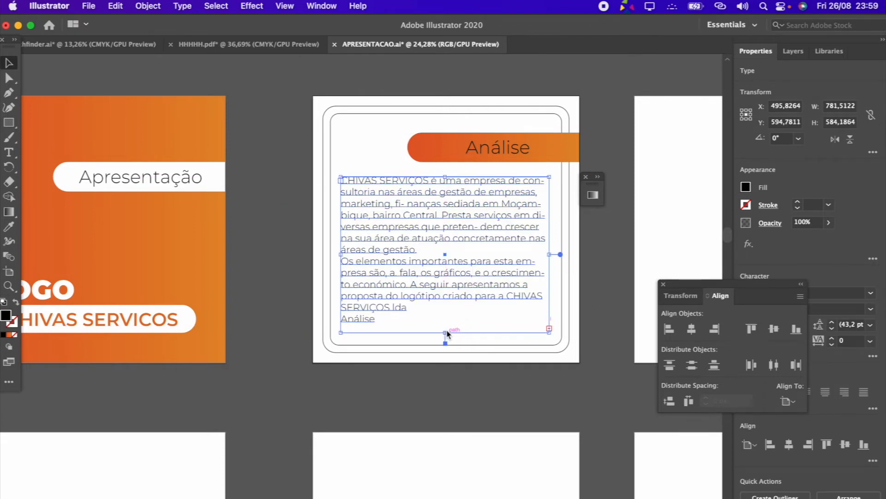
{"action": "scroll", "coordinate": [446, 331], "scroll_direction": "up", "scroll_amount": 2}
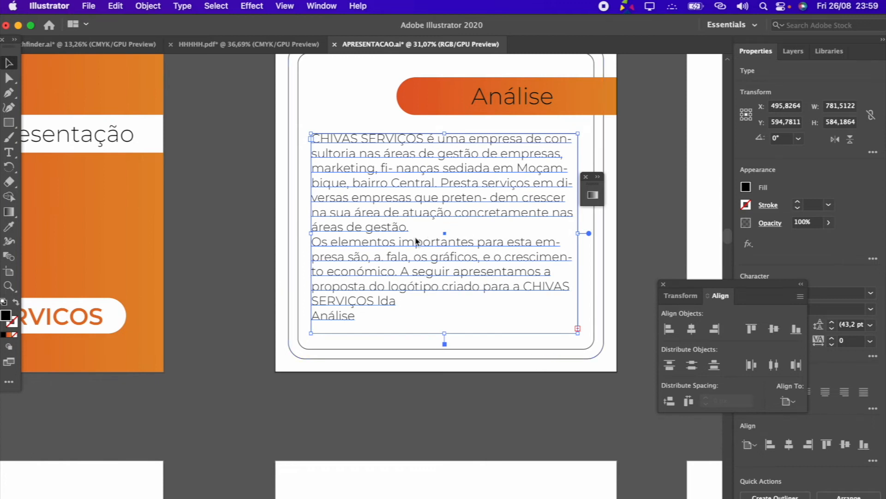
Move the Align panel off the character settings and reduce the description's font size to 32 pt
{"action": "scroll", "coordinate": [415, 238], "scroll_direction": "down", "scroll_amount": 2}
{"action": "left_click_drag", "start_coordinate": [797, 306], "coordinate": [879, 152]}
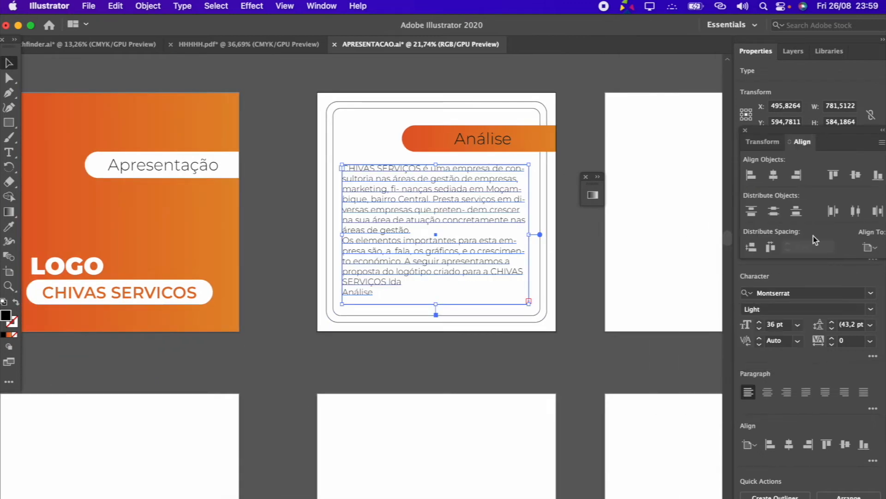
{"action": "left_click", "coordinate": [759, 330]}
{"action": "left_click", "coordinate": [760, 329]}
{"action": "left_click", "coordinate": [760, 329]}
{"action": "left_click", "coordinate": [759, 329]}
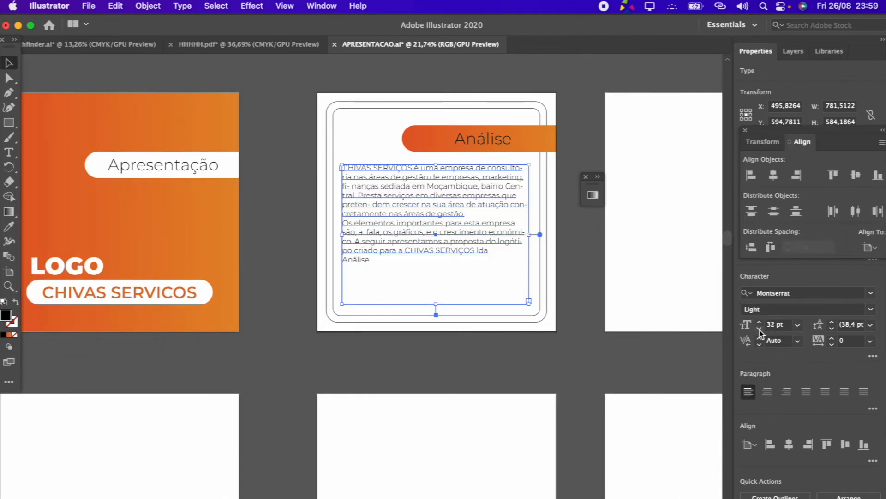
Insert a blank line between the two description paragraphs and delete the stray Análise line at the end
{"action": "scroll", "coordinate": [484, 237], "scroll_direction": "up", "scroll_amount": 2}
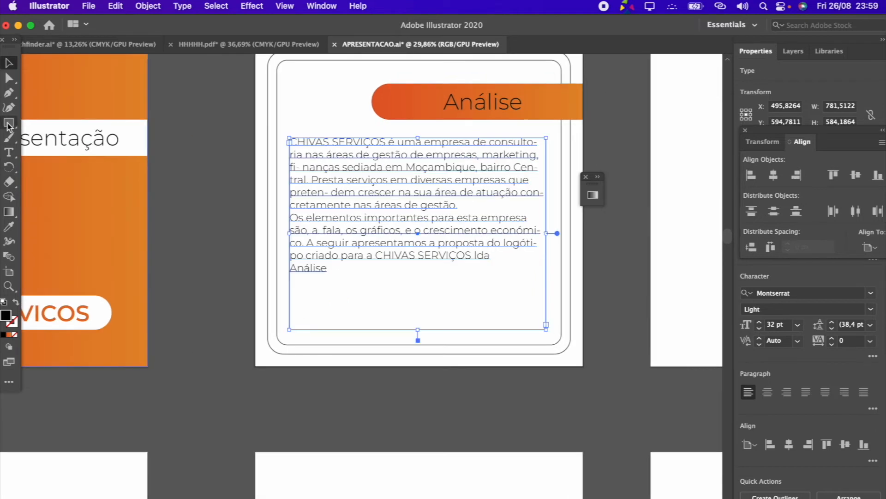
{"action": "left_click", "coordinate": [9, 155]}
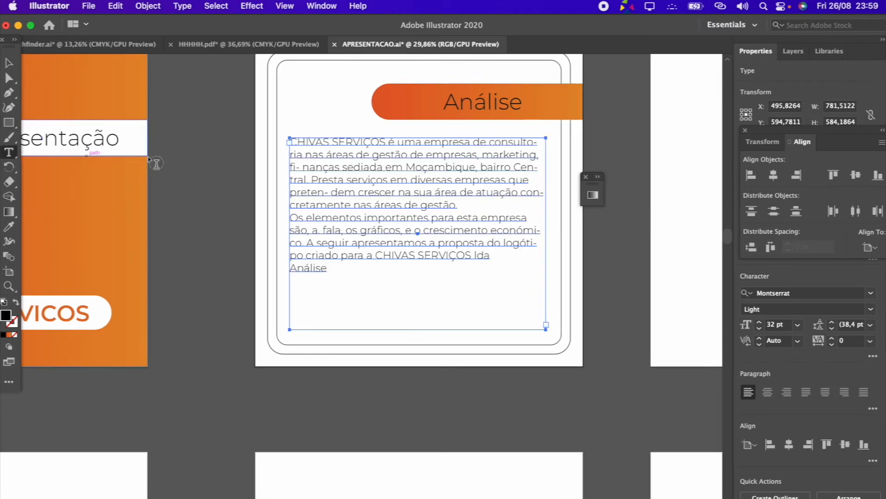
{"action": "left_click", "coordinate": [456, 206]}
{"action": "key", "text": "Return"}
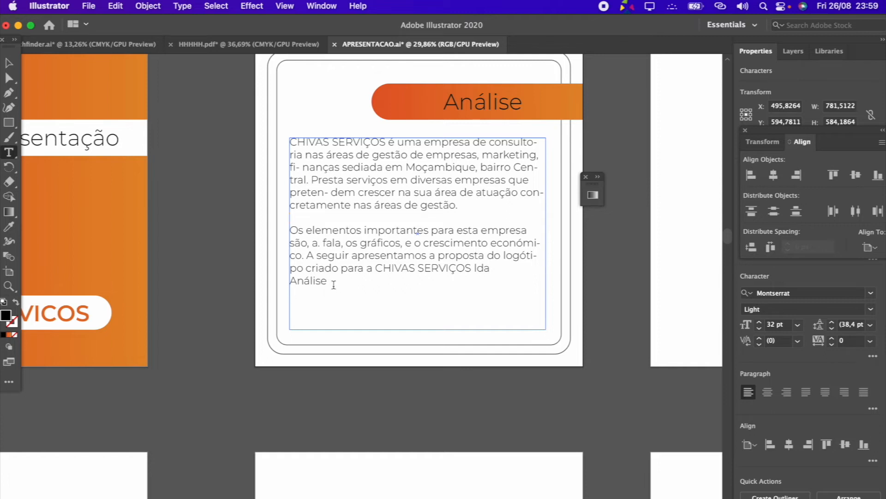
{"action": "left_click_drag", "start_coordinate": [328, 282], "coordinate": [259, 283]}
{"action": "key", "text": "BackSpace"}
Change the whole description's font to Lato Regular
{"action": "left_click_drag", "start_coordinate": [505, 275], "coordinate": [269, 137]}
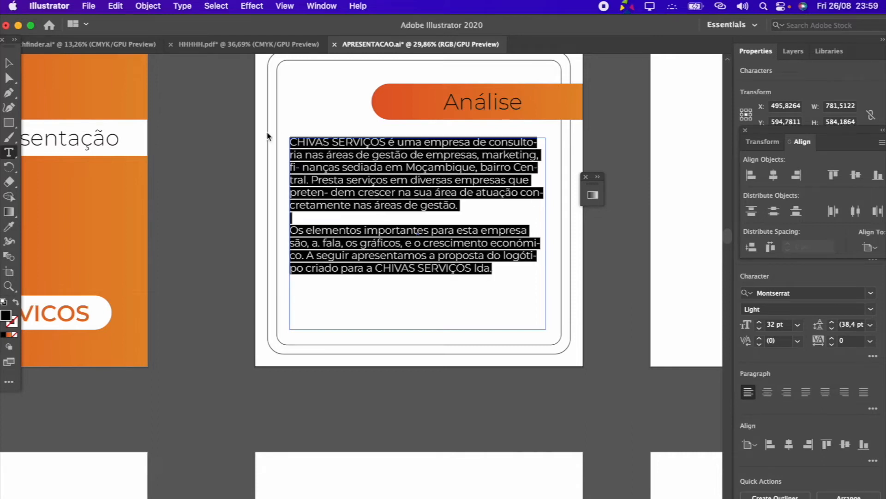
{"action": "left_click", "coordinate": [870, 309]}
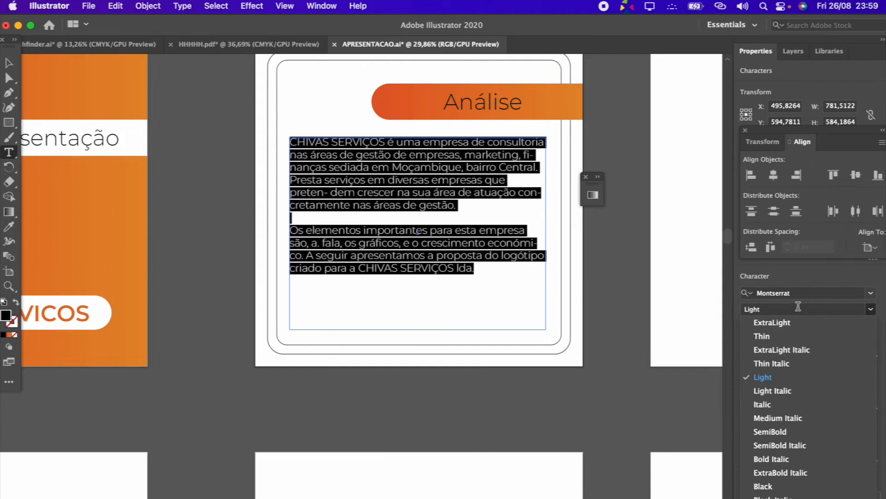
{"action": "left_click", "coordinate": [809, 300]}
{"action": "left_click", "coordinate": [814, 293]}
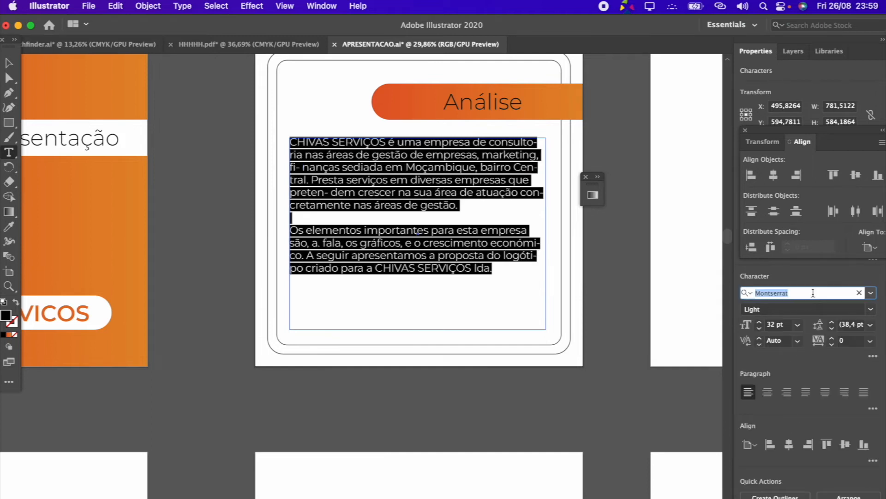
{"action": "key", "text": "BackSpace"}
{"action": "type", "text": "ubu"}
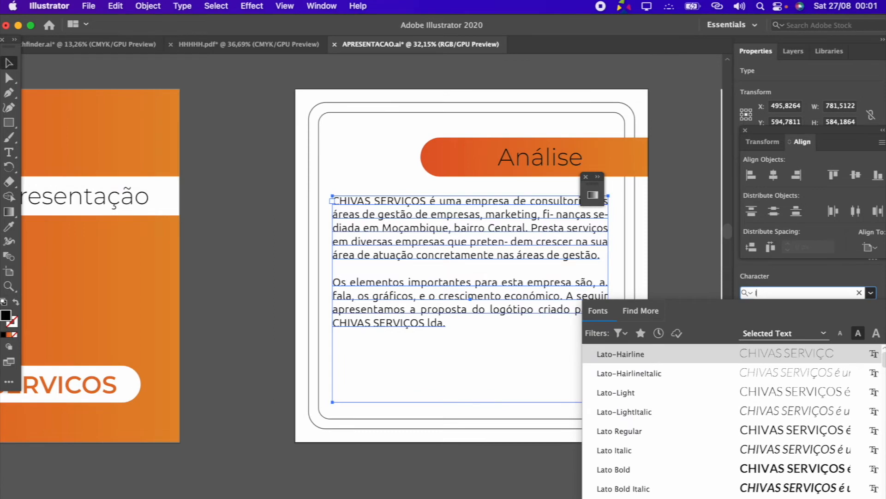
{"action": "type", "text": "lato"}
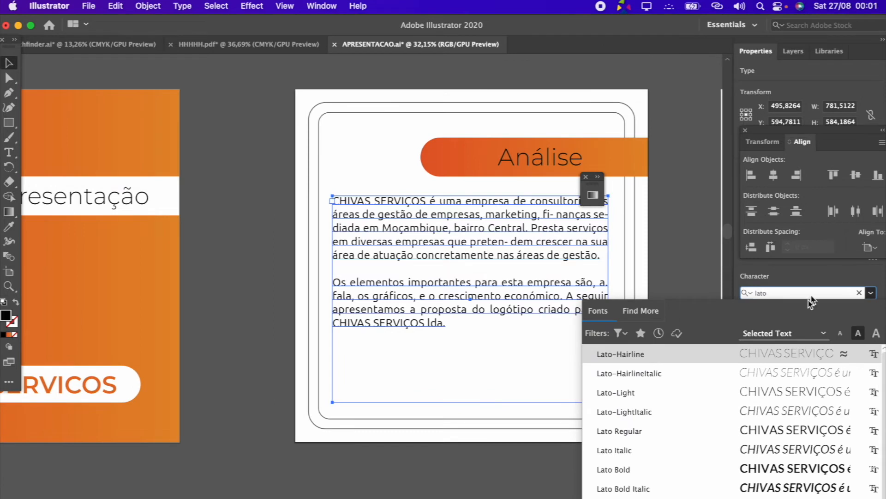
{"action": "left_click", "coordinate": [643, 431]}
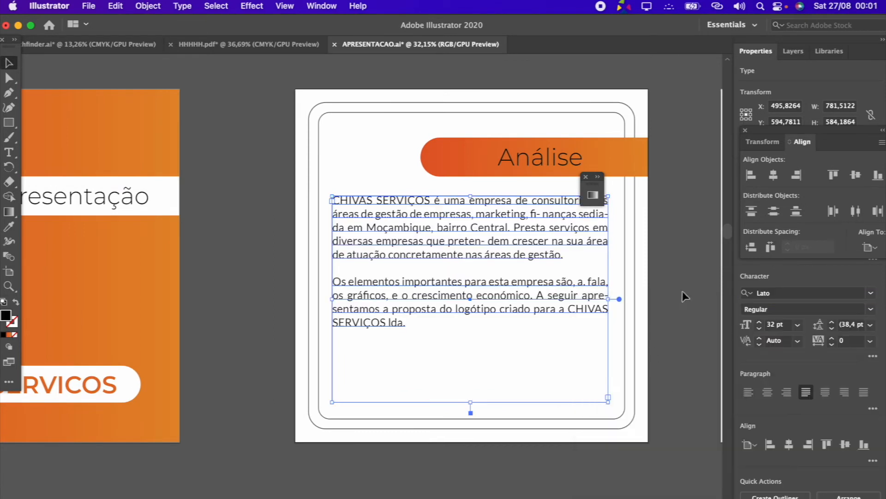
{"action": "left_click", "coordinate": [699, 291]}
Shorten the description's text frame to about 394 px high and move it down to the lower part of the inner outline
{"action": "left_click", "coordinate": [517, 312]}
{"action": "left_click_drag", "start_coordinate": [471, 402], "coordinate": [470, 335]}
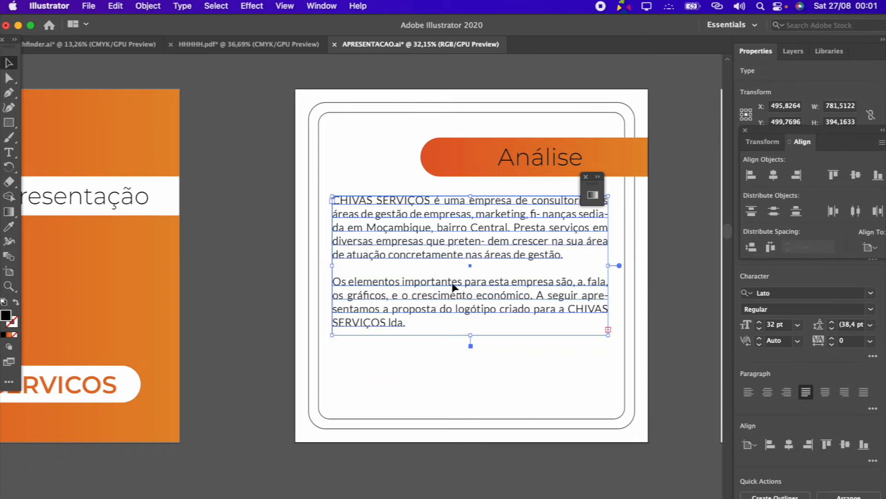
{"action": "left_click_drag", "start_coordinate": [459, 284], "coordinate": [455, 351]}
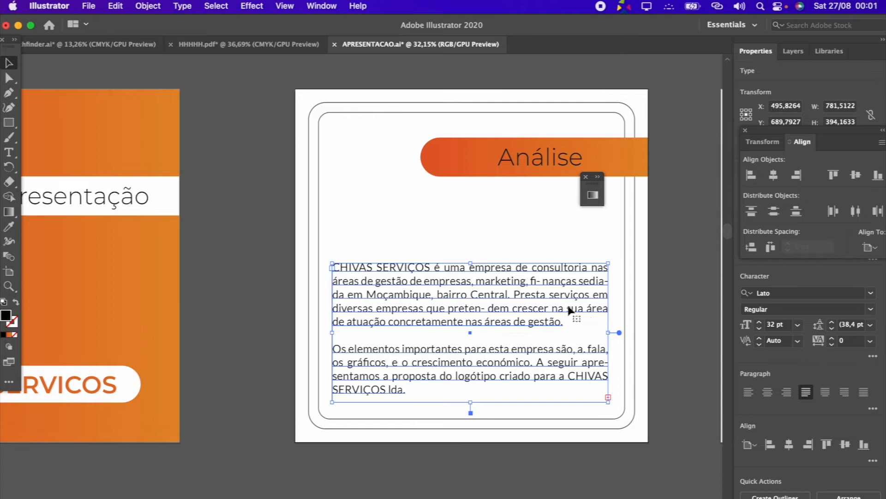
Try left alignment on the description paragraphs and restore justification with the last line aligned left
{"action": "left_click", "coordinate": [637, 292]}
{"action": "left_click", "coordinate": [598, 293]}
{"action": "left_click", "coordinate": [747, 393]}
{"action": "left_click", "coordinate": [636, 352]}
{"action": "left_click", "coordinate": [530, 311]}
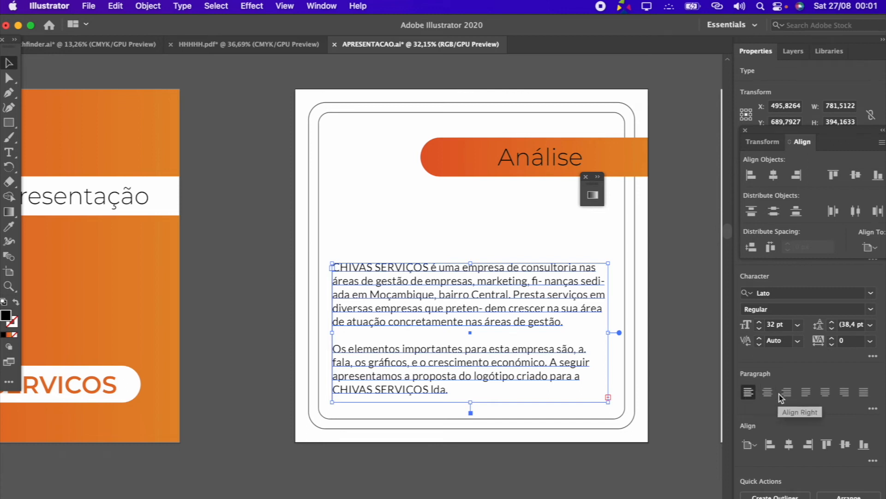
{"action": "left_click", "coordinate": [803, 396]}
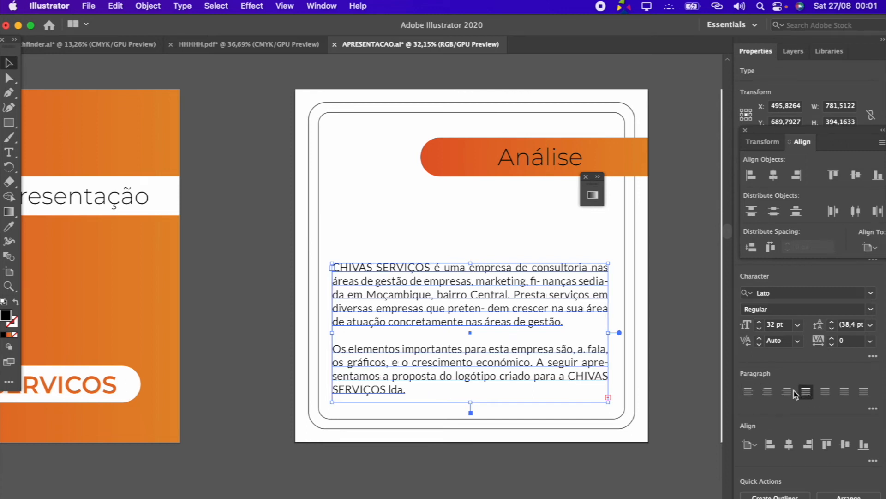
{"action": "left_click", "coordinate": [335, 7]}
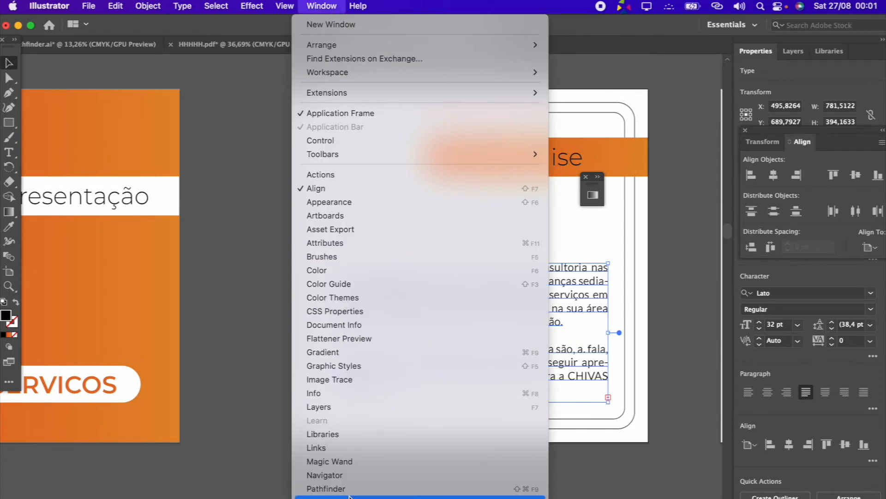
{"action": "scroll", "coordinate": [352, 492], "scroll_direction": "down", "scroll_amount": 5}
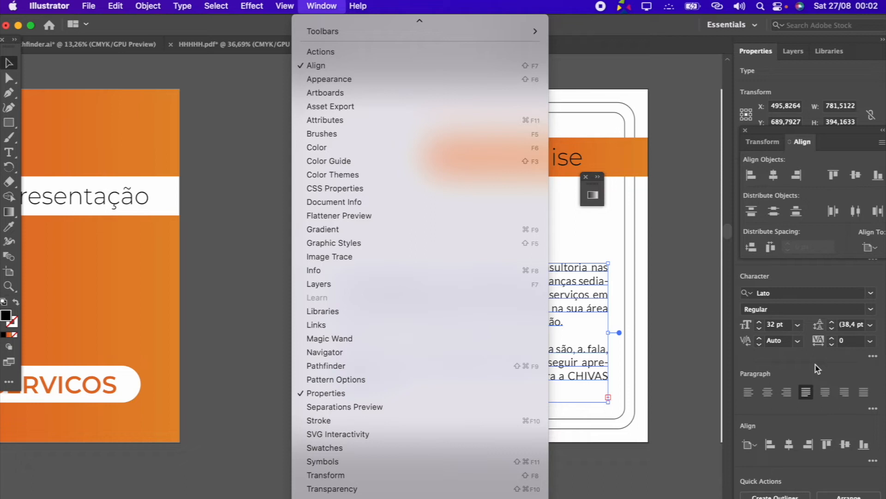
{"action": "left_click", "coordinate": [802, 397]}
Nudge the description's text frame up 6 px and close the floating Align panel
{"action": "left_click", "coordinate": [445, 295]}
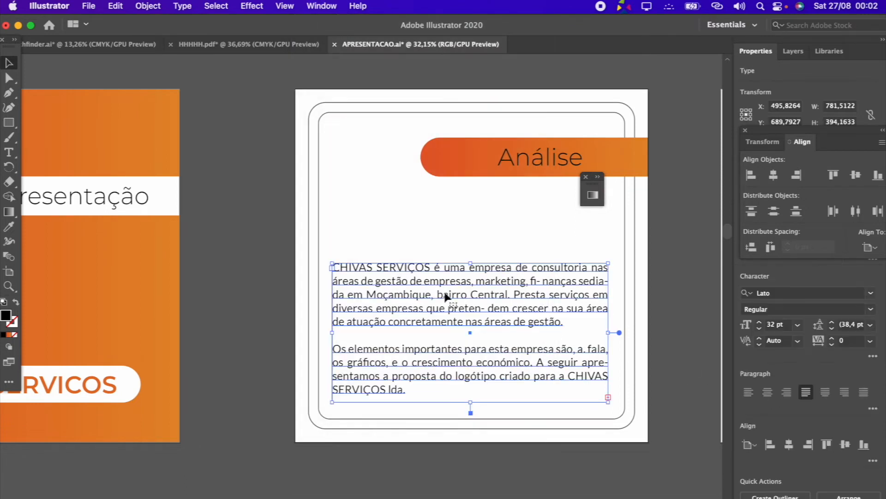
{"action": "left_click_drag", "start_coordinate": [445, 296], "coordinate": [445, 295]}
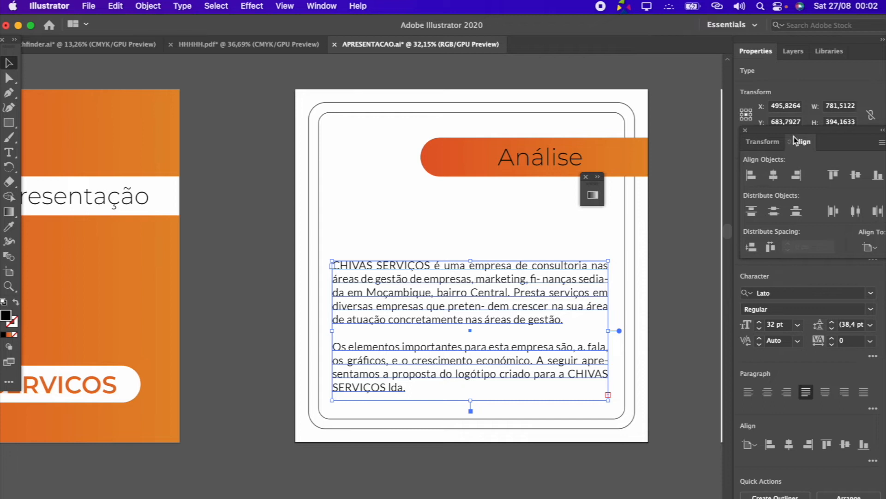
{"action": "left_click", "coordinate": [746, 132]}
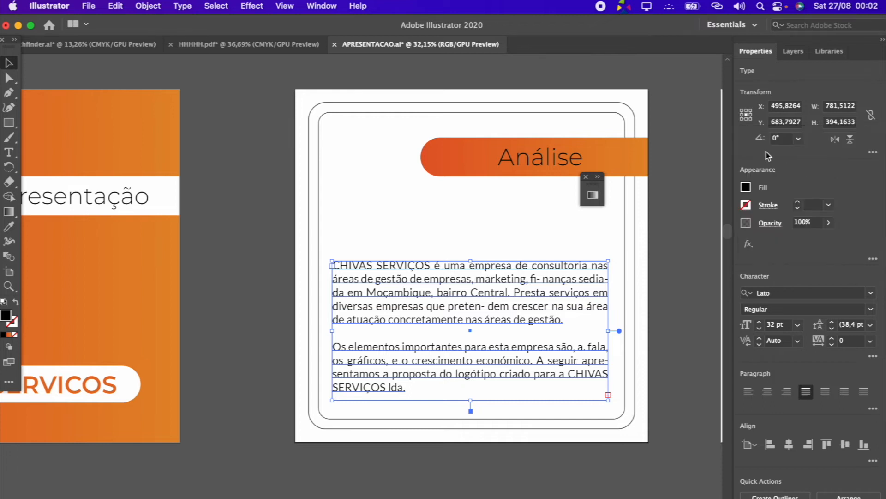
Fill the description text with the darkest gray swatch of the grays row and inspect the result up close
{"action": "left_click", "coordinate": [746, 188]}
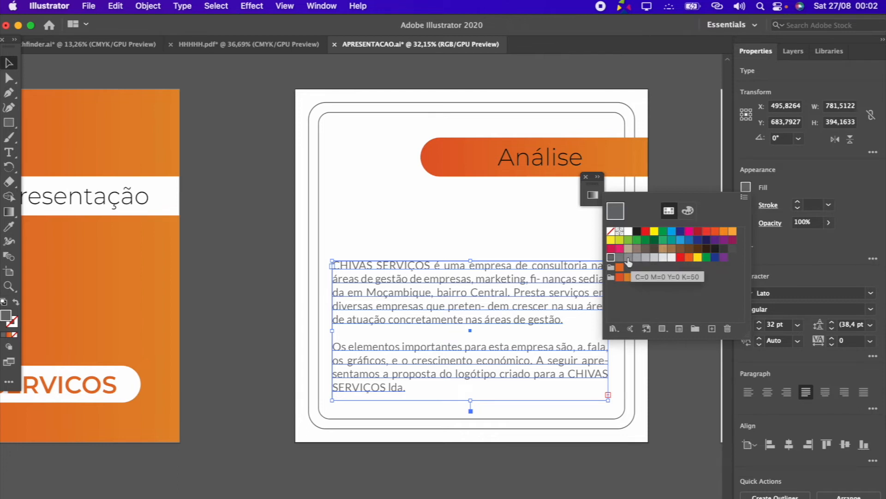
{"action": "left_click", "coordinate": [688, 383]}
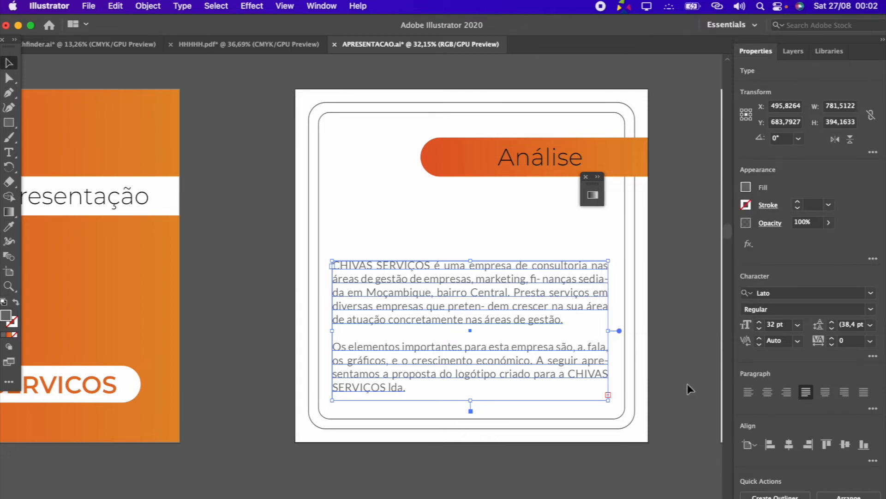
{"action": "left_click", "coordinate": [673, 262]}
{"action": "scroll", "coordinate": [458, 358], "scroll_direction": "up", "scroll_amount": 5}
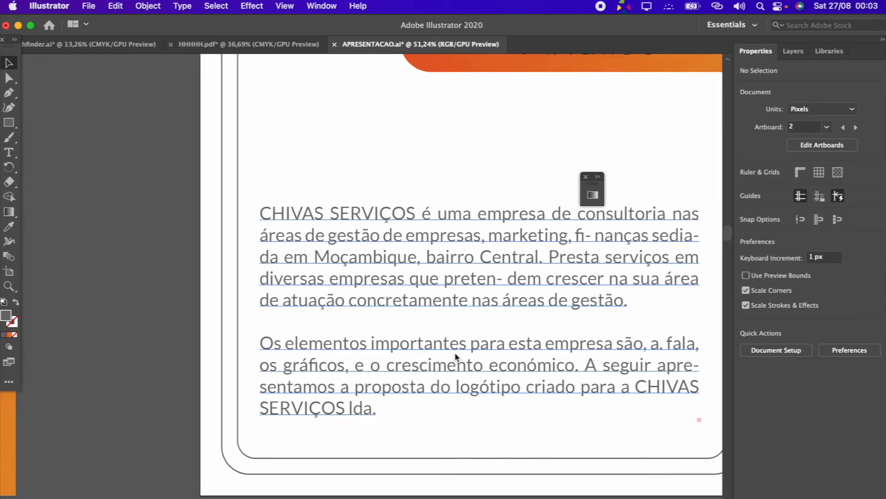
{"action": "scroll", "coordinate": [457, 358], "scroll_direction": "down", "scroll_amount": 5}
Set the words CHIVAS SERVIÇOS at the start of the first paragraph to Lato Bold
{"action": "left_click", "coordinate": [478, 303]}
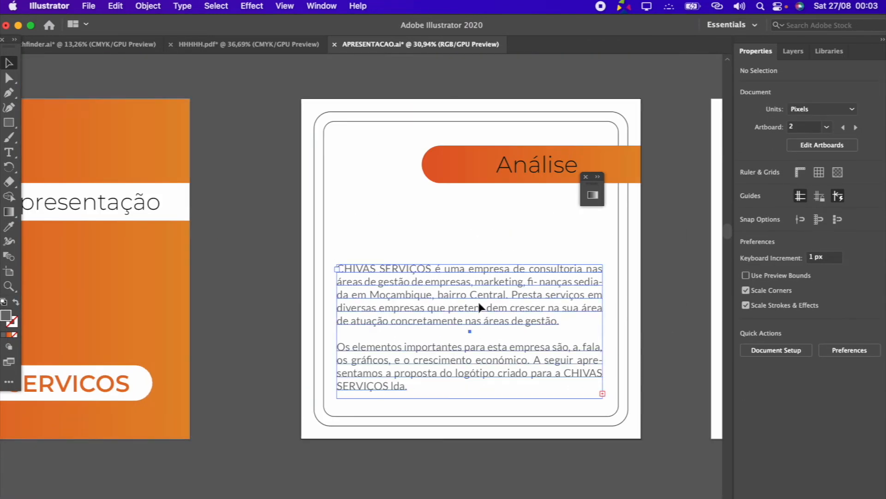
{"action": "left_click", "coordinate": [9, 151]}
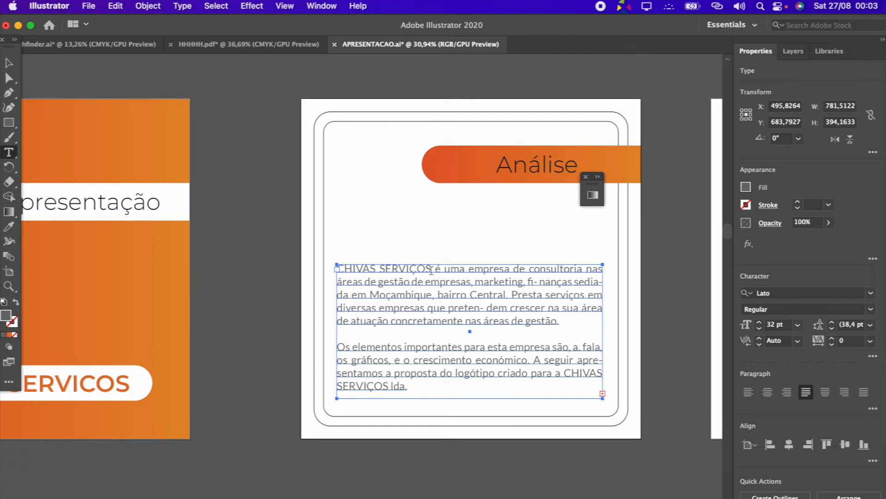
{"action": "left_click_drag", "start_coordinate": [431, 268], "coordinate": [323, 268]}
{"action": "left_click", "coordinate": [870, 309]}
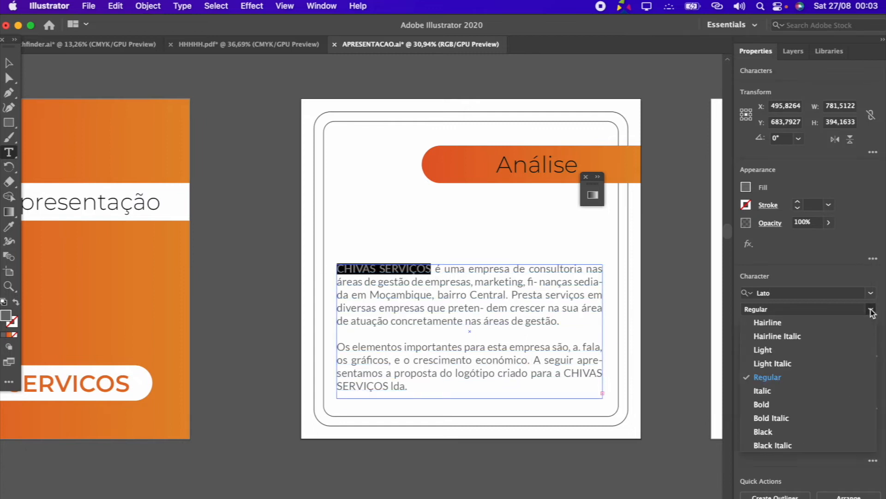
{"action": "left_click", "coordinate": [785, 404]}
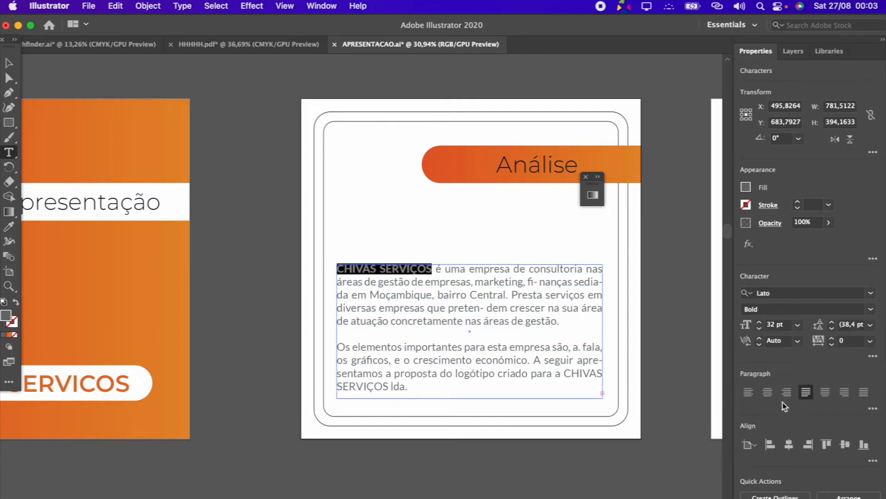
Remove the stray period after "são, a" and set "a fala, os gráficos, e o crescimento económico." to Lato Bold
{"action": "left_click", "coordinate": [549, 378]}
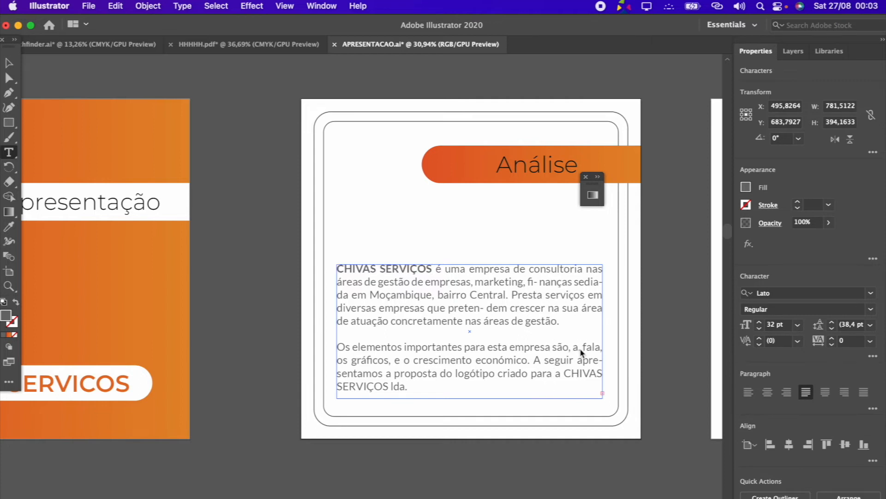
{"action": "key", "text": "BackSpace"}
{"action": "left_click_drag", "start_coordinate": [576, 347], "coordinate": [530, 360]}
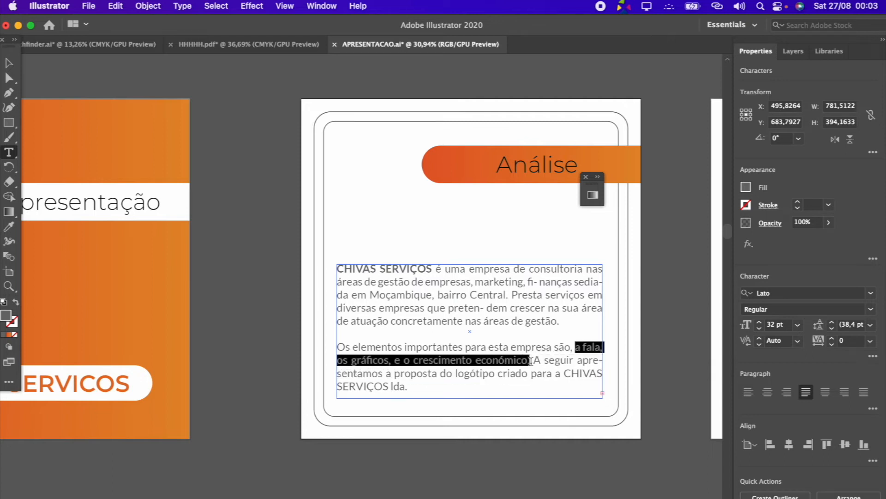
{"action": "left_click", "coordinate": [870, 308]}
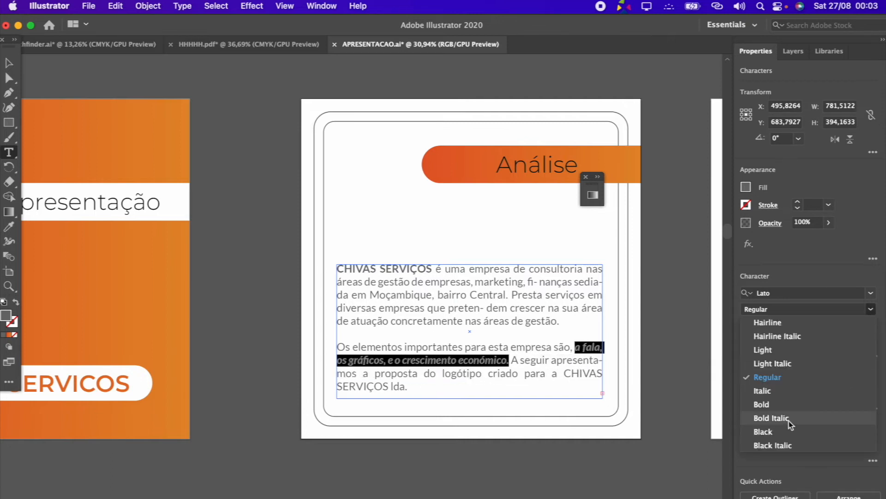
{"action": "left_click", "coordinate": [792, 410]}
Nudge the description's text frame up 4 px and deselect it
{"action": "left_click", "coordinate": [14, 69]}
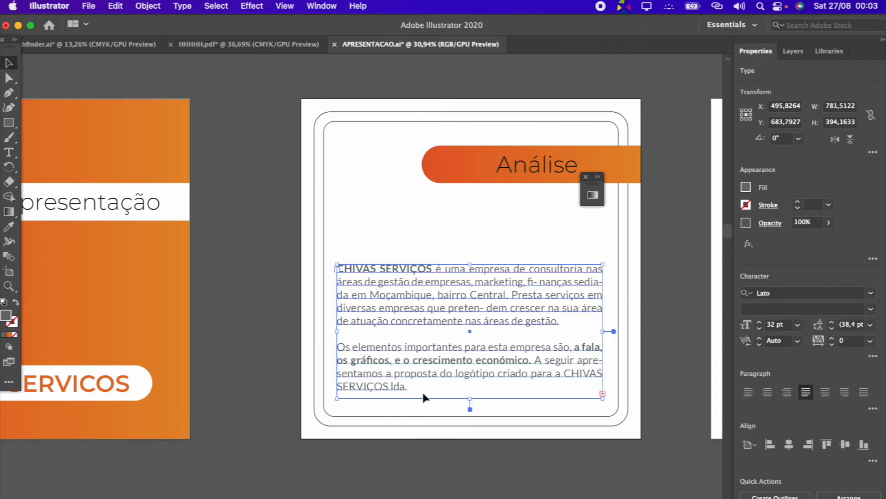
{"action": "left_click_drag", "start_coordinate": [483, 360], "coordinate": [482, 359]}
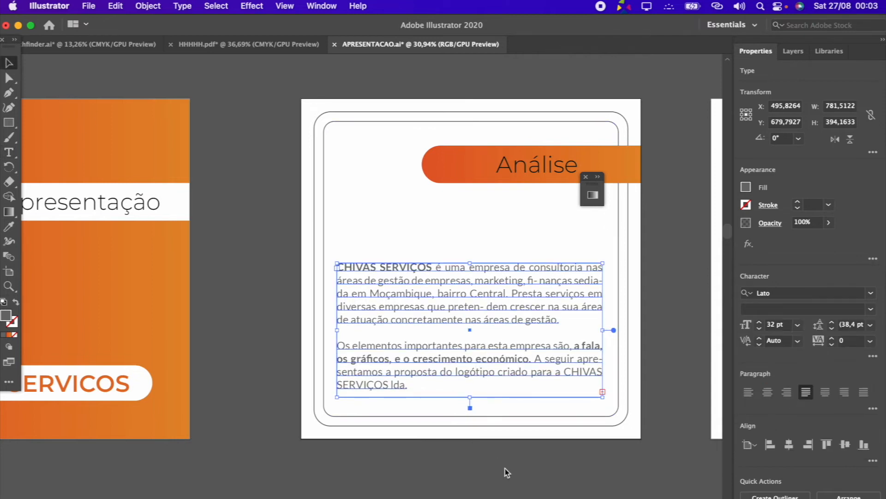
{"action": "left_click", "coordinate": [505, 468]}
Draw a gray circle about 25 px wide below the description and repeat it as a row of three, spaced about 65 px apart
{"action": "scroll", "coordinate": [505, 469], "scroll_direction": "up", "scroll_amount": 5}
{"action": "scroll", "coordinate": [495, 400], "scroll_direction": "up", "scroll_amount": 5}
{"action": "left_click", "coordinate": [11, 122]}
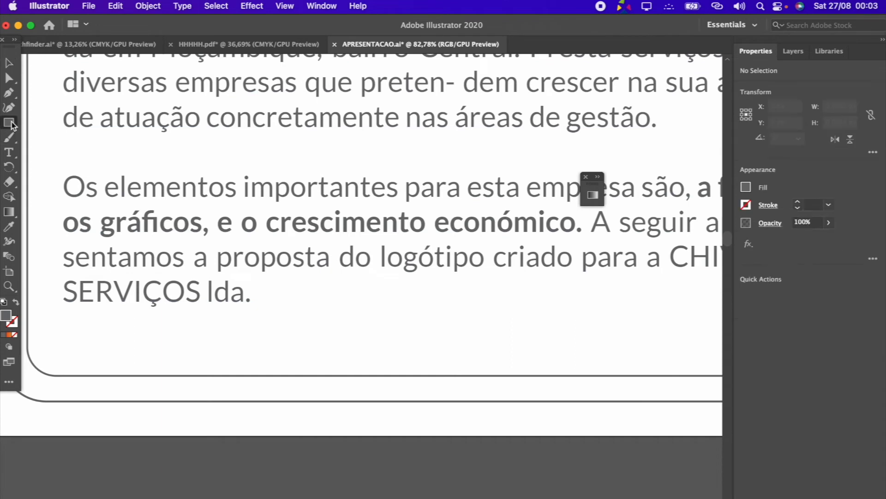
{"action": "left_click", "coordinate": [10, 123]}
{"action": "left_click", "coordinate": [46, 140]}
{"action": "left_click_drag", "start_coordinate": [327, 341], "coordinate": [401, 357]}
{"action": "key", "text": "v"}
{"action": "key", "text": "super+d"}
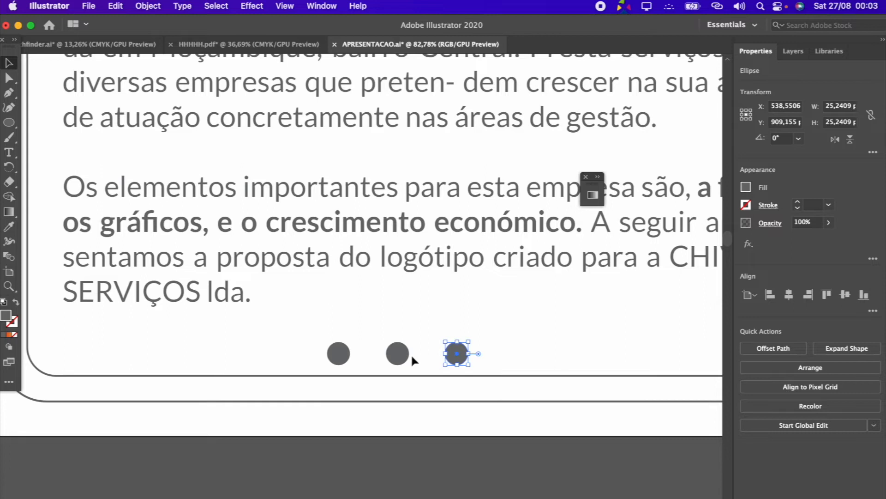
Fill the middle circle of the row with the brand orange swatch
{"action": "left_click", "coordinate": [441, 446]}
{"action": "left_click", "coordinate": [397, 356]}
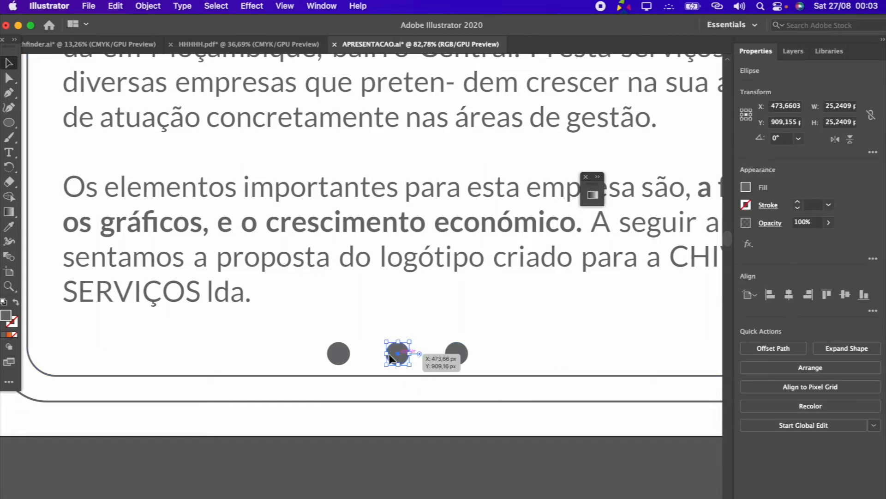
{"action": "left_click", "coordinate": [335, 353], "text": "shift"}
{"action": "left_click", "coordinate": [457, 355], "text": "shift"}
{"action": "left_click", "coordinate": [455, 453]}
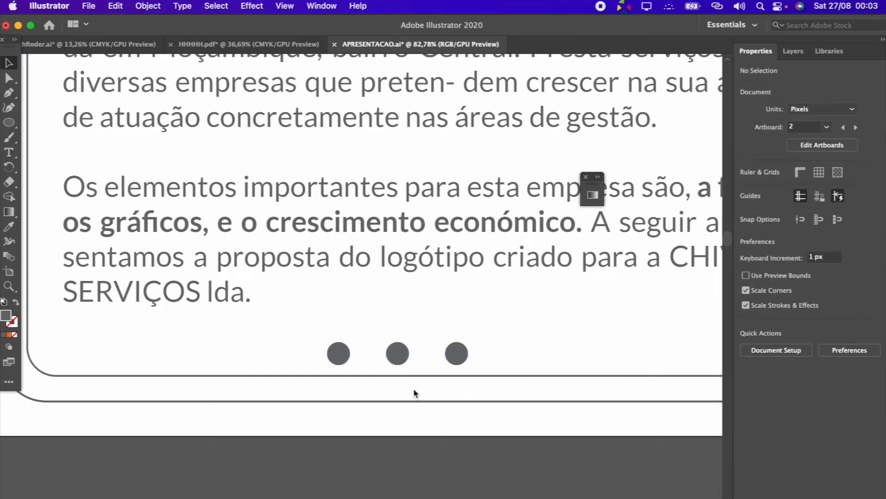
{"action": "left_click", "coordinate": [397, 353]}
{"action": "left_click", "coordinate": [745, 187]}
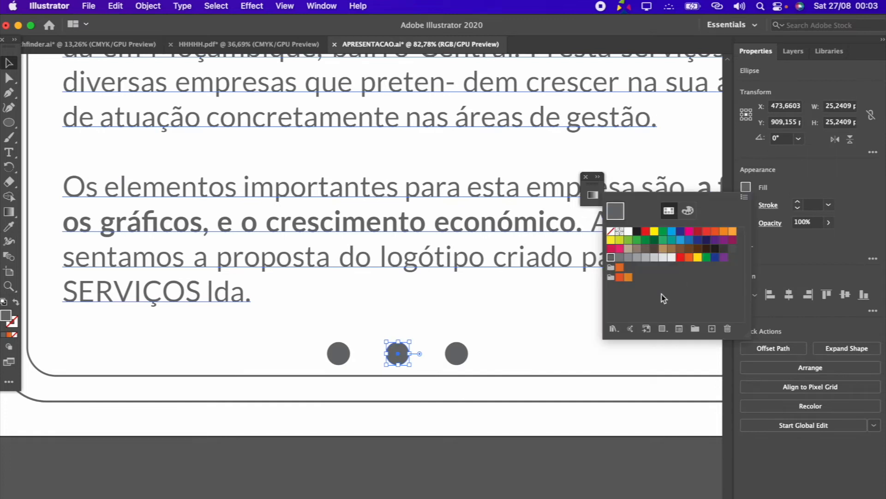
{"action": "left_click", "coordinate": [619, 267]}
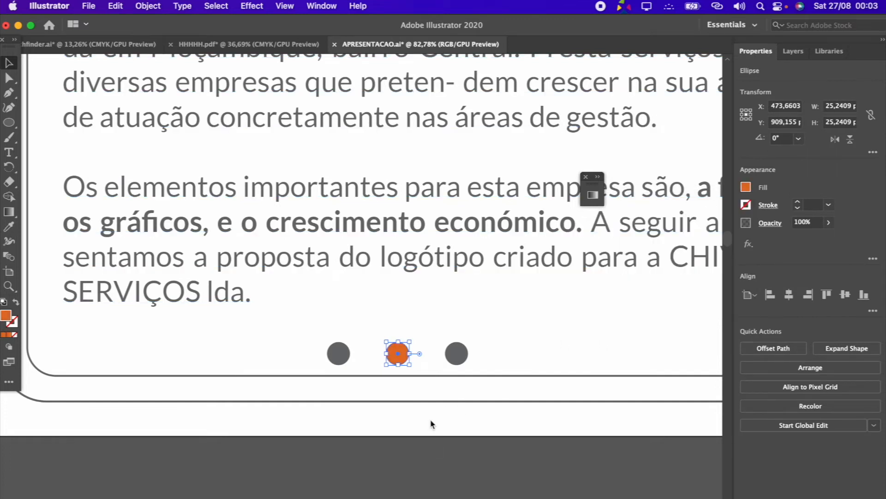
{"action": "left_click", "coordinate": [439, 415]}
Group the three circles and center the group horizontally on the Análise artboard
{"action": "left_click", "coordinate": [397, 353], "text": "shift"}
{"action": "left_click", "coordinate": [456, 354], "text": "shift"}
{"action": "key", "text": "super+g"}
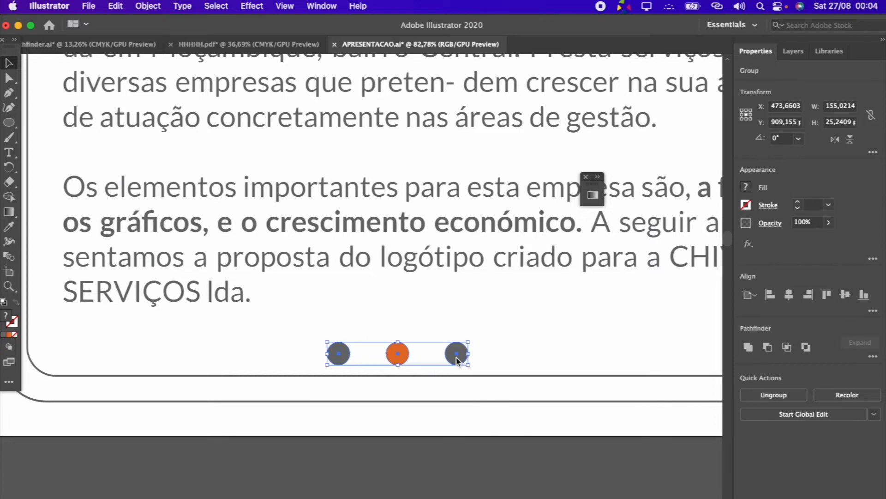
{"action": "scroll", "coordinate": [456, 360], "scroll_direction": "down", "scroll_amount": 3}
{"action": "left_click", "coordinate": [792, 300]}
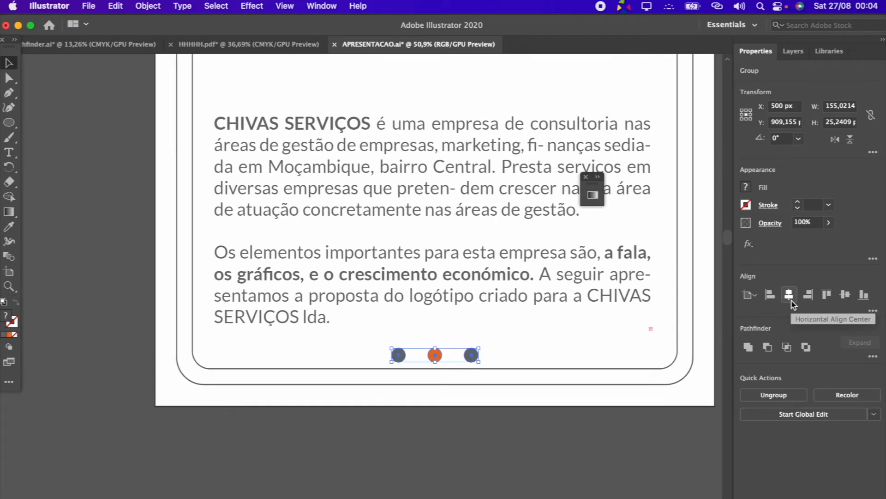
{"action": "left_click", "coordinate": [469, 434]}
Examine the Análise page's dots and layout up close and alongside the neighbouring artboards
{"action": "scroll", "coordinate": [468, 431], "scroll_direction": "down", "scroll_amount": 4}
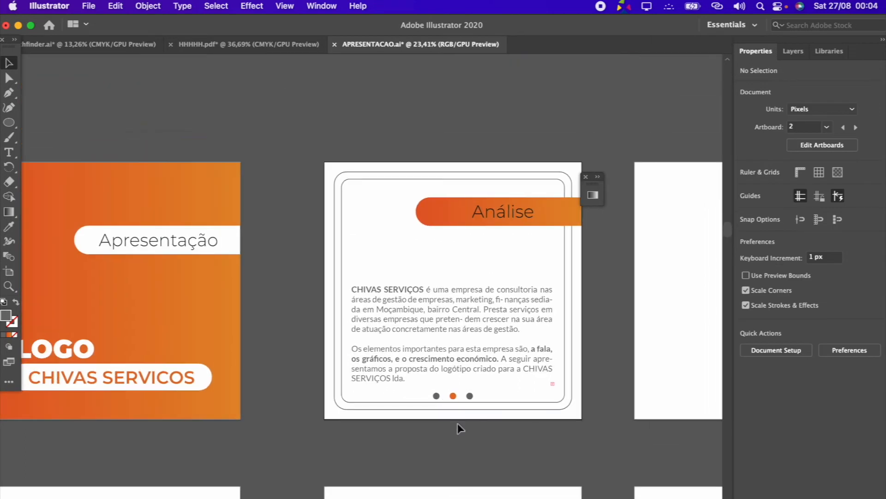
{"action": "scroll", "coordinate": [458, 423], "scroll_direction": "up", "scroll_amount": 2}
{"action": "scroll", "coordinate": [279, 447], "scroll_direction": "down", "scroll_amount": 3}
{"action": "scroll", "coordinate": [447, 461], "scroll_direction": "right", "scroll_amount": 3}
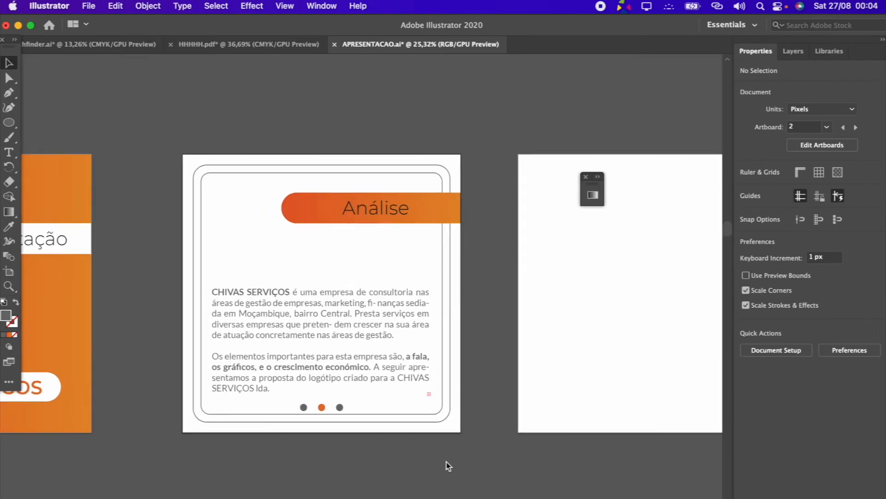
{"action": "scroll", "coordinate": [248, 404], "scroll_direction": "up", "scroll_amount": 3}
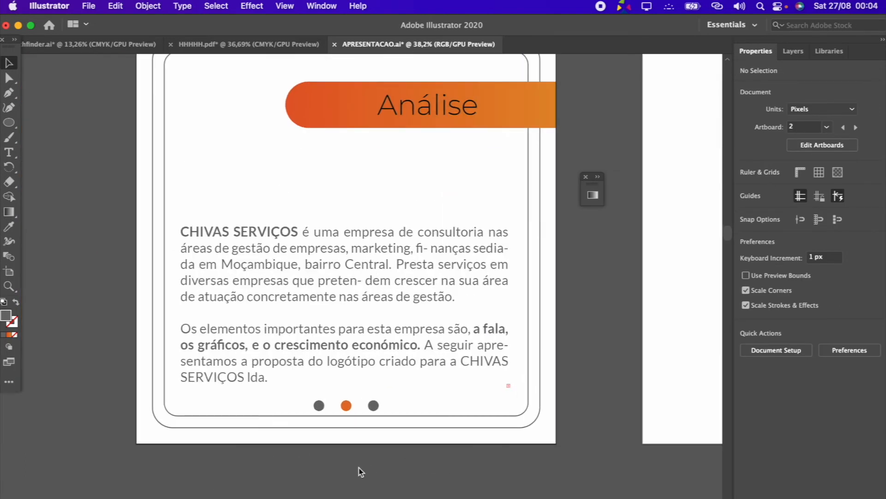
{"action": "scroll", "coordinate": [360, 467], "scroll_direction": "down", "scroll_amount": 2}
{"action": "scroll", "coordinate": [384, 417], "scroll_direction": "down", "scroll_amount": 1}
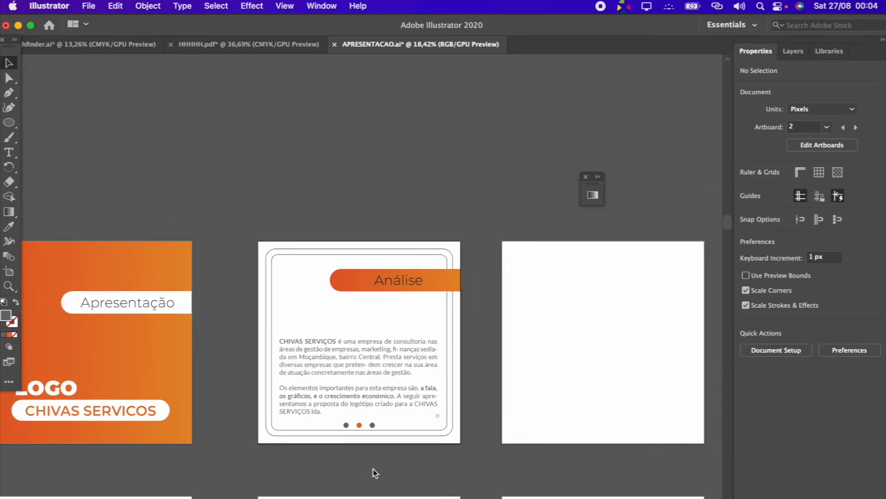
{"action": "scroll", "coordinate": [365, 455], "scroll_direction": "down", "scroll_amount": 2}
{"action": "scroll", "coordinate": [359, 412], "scroll_direction": "up", "scroll_amount": 1}
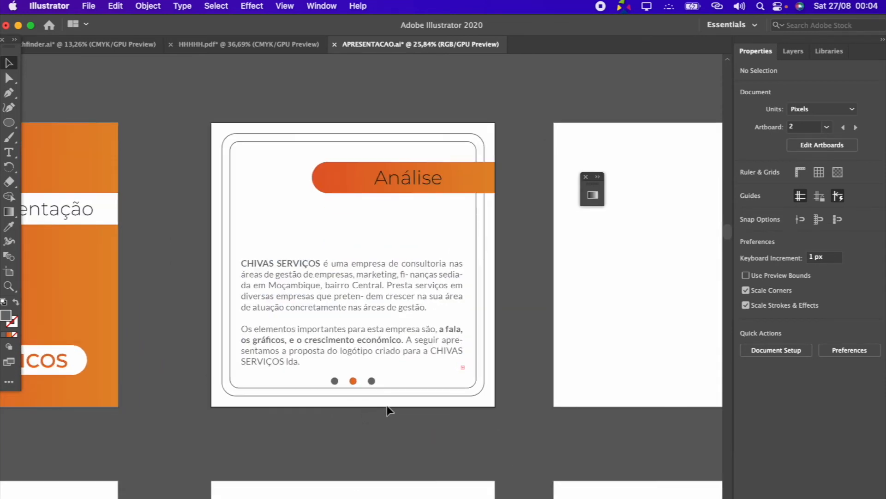
Copy the Análise page's two rounded frames and its dots, and paste them in place on the third artboard
{"action": "left_click", "coordinate": [334, 380]}
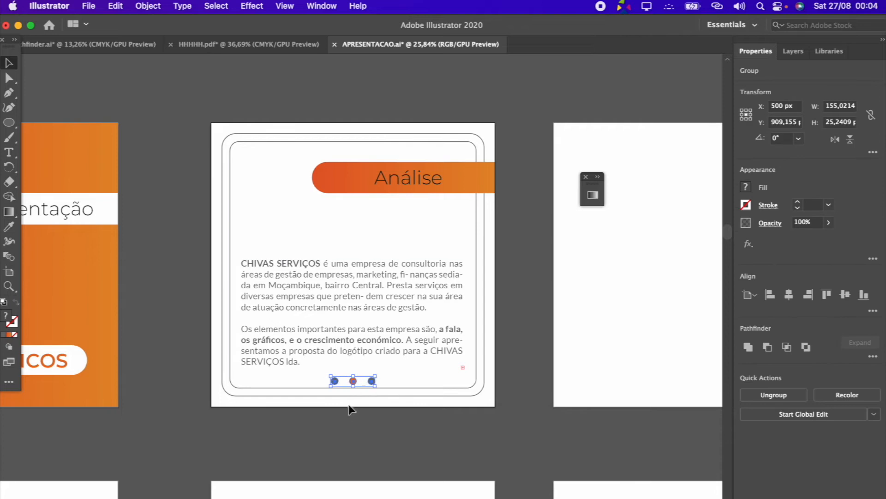
{"action": "left_click", "coordinate": [372, 405]}
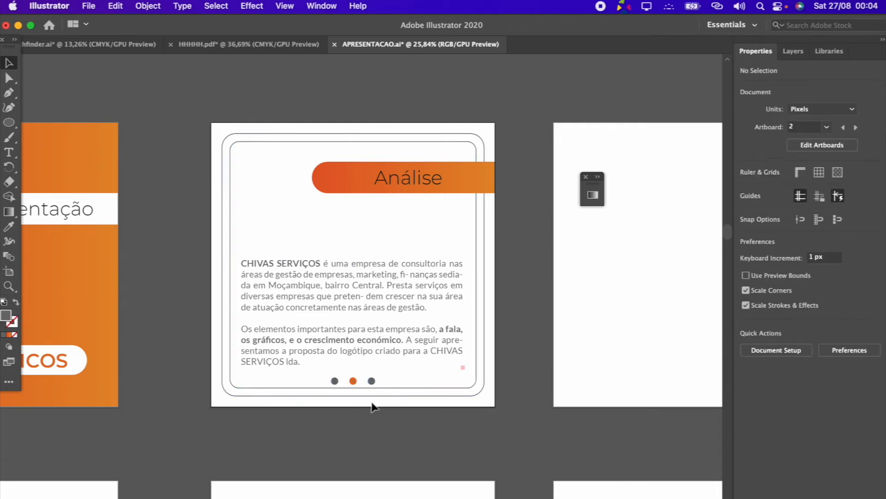
{"action": "left_click", "coordinate": [353, 381]}
{"action": "scroll", "coordinate": [353, 381], "scroll_direction": "up", "scroll_amount": 1}
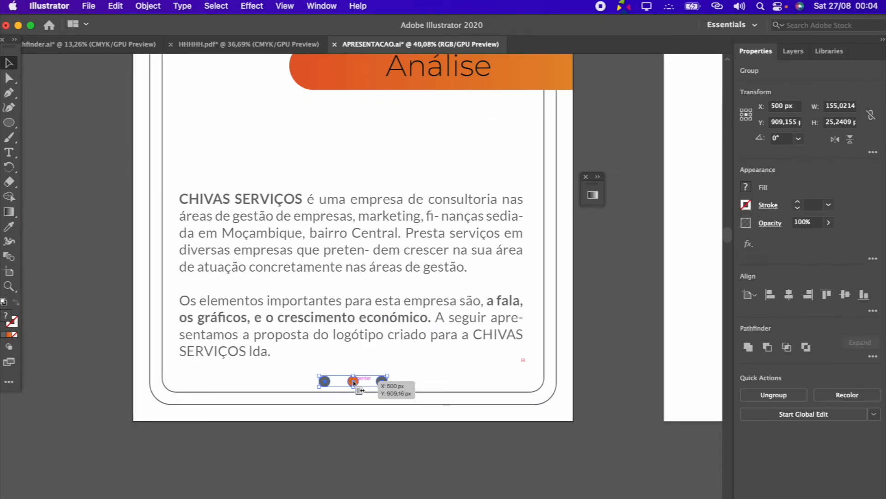
{"action": "left_click", "coordinate": [415, 392]}
{"action": "left_click", "coordinate": [425, 404], "text": "shift"}
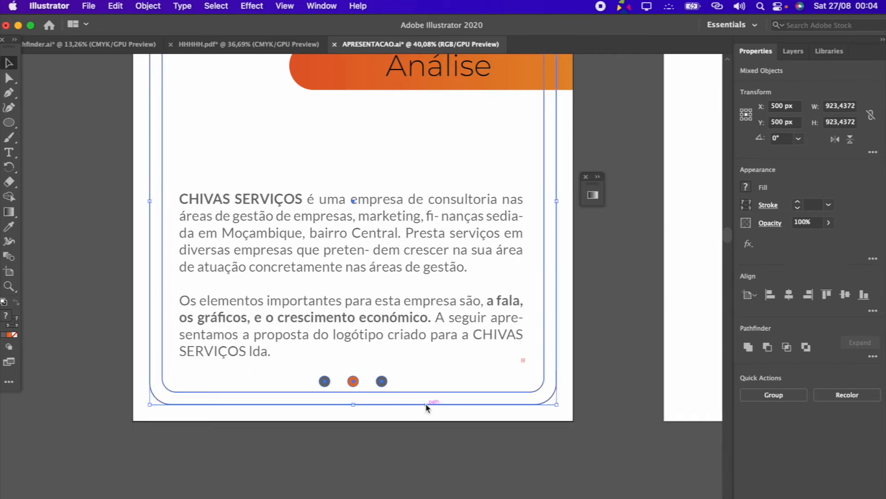
{"action": "left_click", "coordinate": [347, 442]}
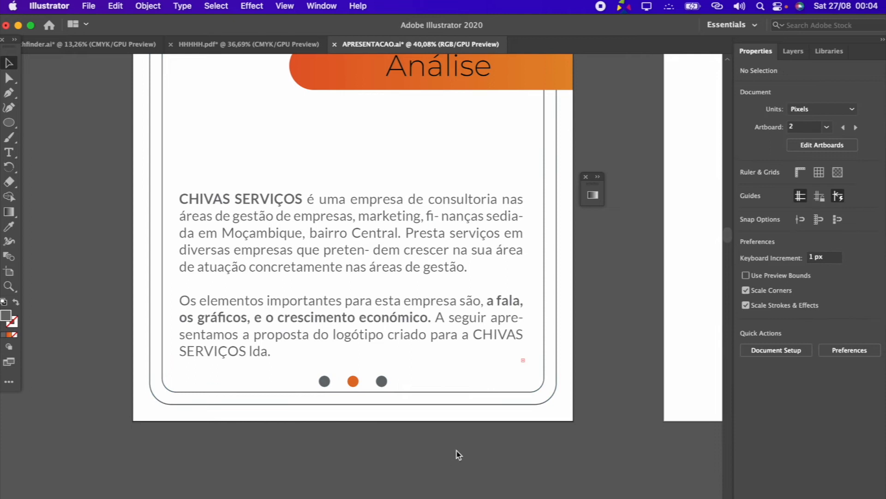
{"action": "left_click_drag", "start_coordinate": [290, 377], "coordinate": [291, 378]}
{"action": "scroll", "coordinate": [290, 378], "scroll_direction": "down", "scroll_amount": 8}
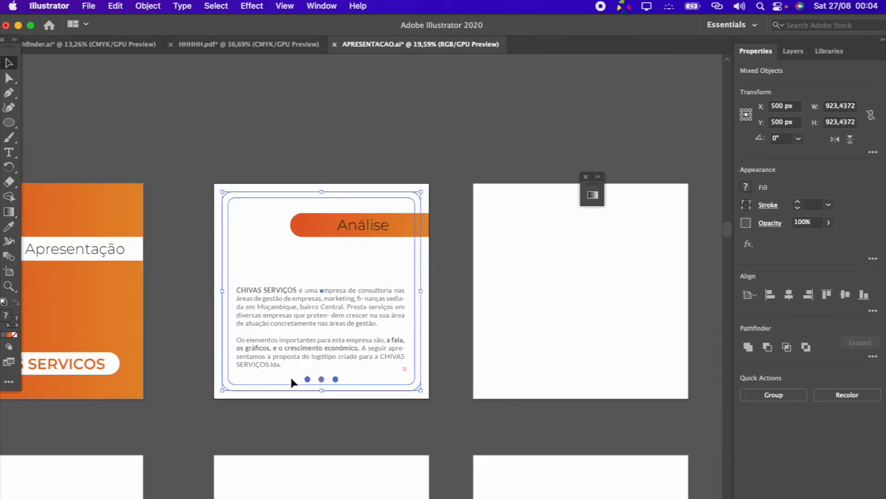
{"action": "left_click", "coordinate": [552, 314]}
{"action": "key", "text": "super+shift+v"}
Paste the rounded frames and dots in place on the fourth and fifth artboards of the upper row
{"action": "left_click", "coordinate": [638, 354]}
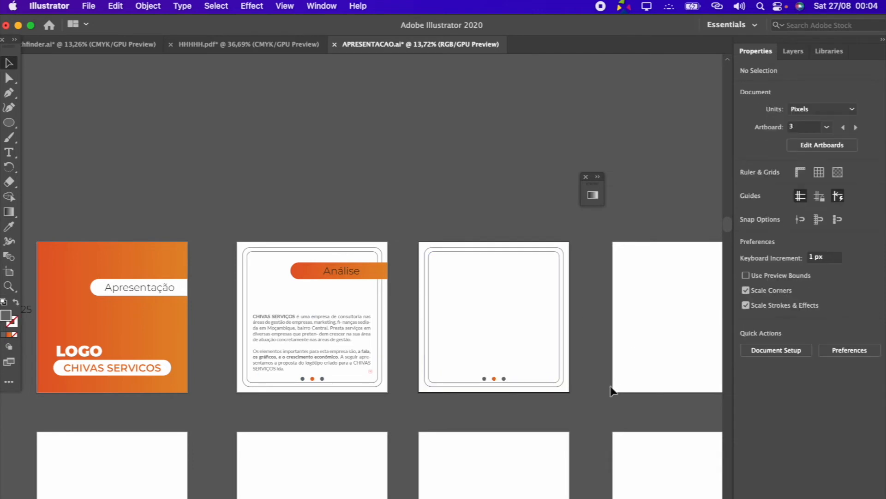
{"action": "scroll", "coordinate": [610, 369], "scroll_direction": "right", "scroll_amount": 5}
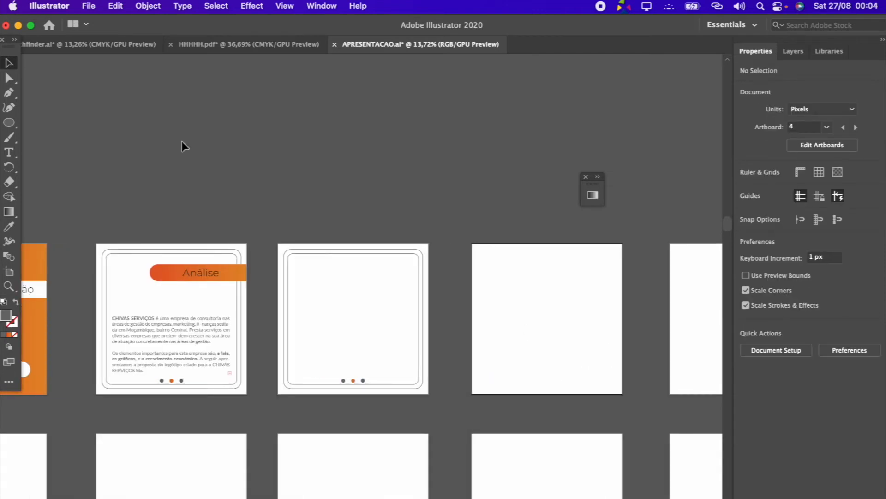
{"action": "key", "text": "super+shift+v"}
{"action": "scroll", "coordinate": [543, 309], "scroll_direction": "down", "scroll_amount": 3, "text": "alt"}
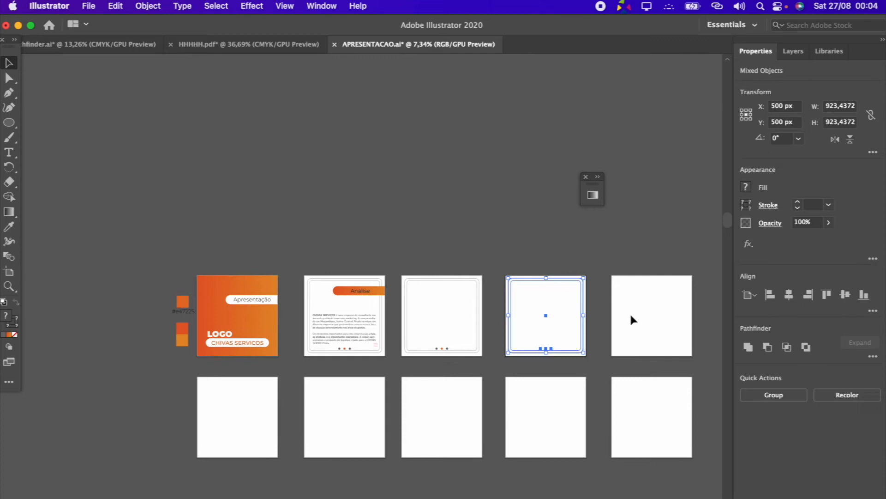
{"action": "left_click", "coordinate": [636, 315]}
{"action": "key", "text": "super+shift+v"}
Paste the rounded frames and dots in place on all five artboards of the lower row
{"action": "left_click", "coordinate": [236, 415]}
{"action": "key", "text": "super+shift+v"}
{"action": "left_click", "coordinate": [360, 425]}
{"action": "key", "text": "super+shift+v"}
{"action": "left_click", "coordinate": [462, 425]}
{"action": "key", "text": "super+shift+v"}
{"action": "left_click", "coordinate": [531, 414]}
{"action": "key", "text": "super+shift+v"}
{"action": "left_click", "coordinate": [664, 411]}
{"action": "key", "text": "super+shift+v"}
{"action": "left_click", "coordinate": [706, 425]}
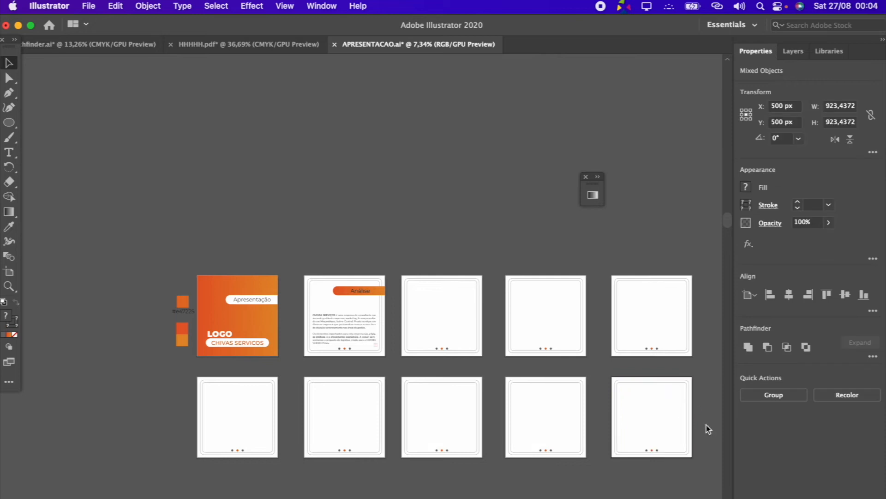
{"action": "scroll", "coordinate": [705, 424], "scroll_direction": "up", "scroll_amount": 3, "text": "alt"}
{"action": "scroll", "coordinate": [610, 417], "scroll_direction": "down", "scroll_amount": 2, "text": "alt"}
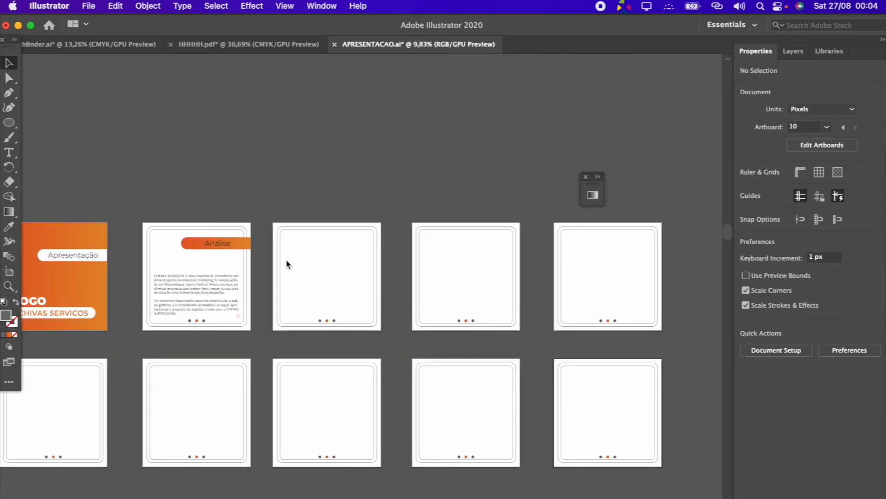
{"action": "scroll", "coordinate": [287, 263], "scroll_direction": "up", "scroll_amount": 4, "text": "alt"}
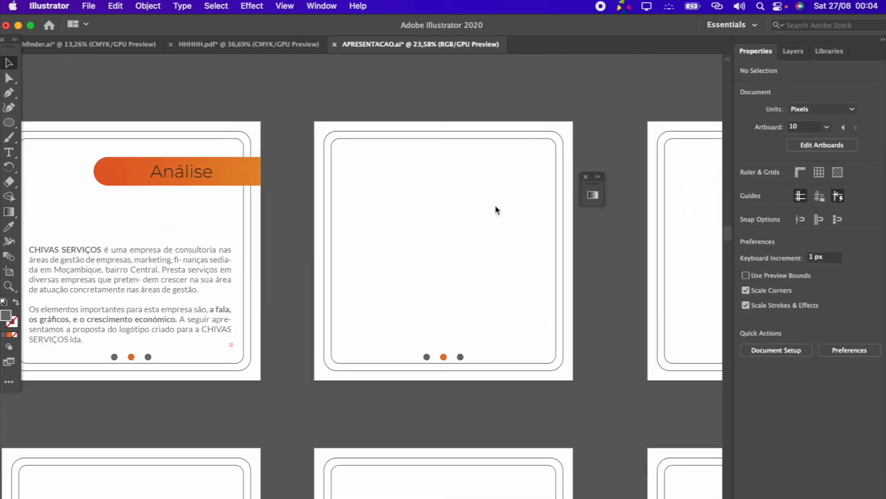
{"action": "scroll", "coordinate": [495, 209], "scroll_direction": "down", "scroll_amount": 3, "text": "alt"}
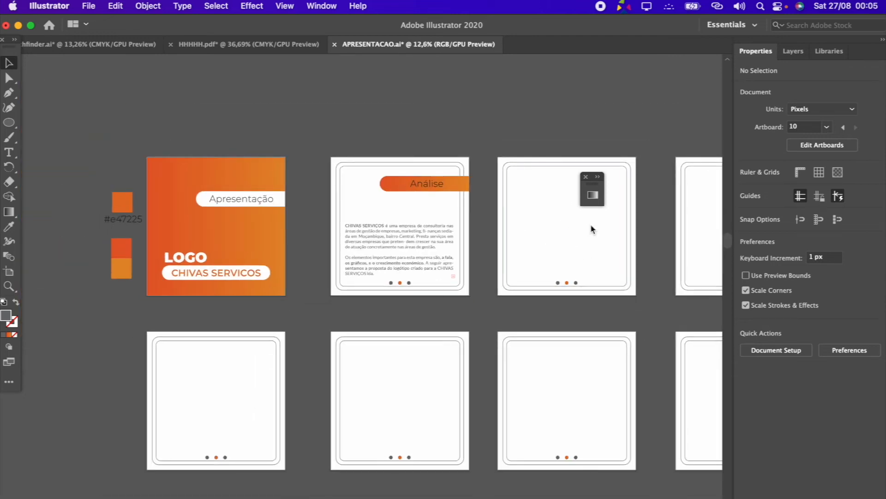
{"action": "scroll", "coordinate": [591, 223], "scroll_direction": "up", "scroll_amount": 2, "text": "alt"}
{"action": "scroll", "coordinate": [459, 235], "scroll_direction": "up", "scroll_amount": 2, "text": "alt"}
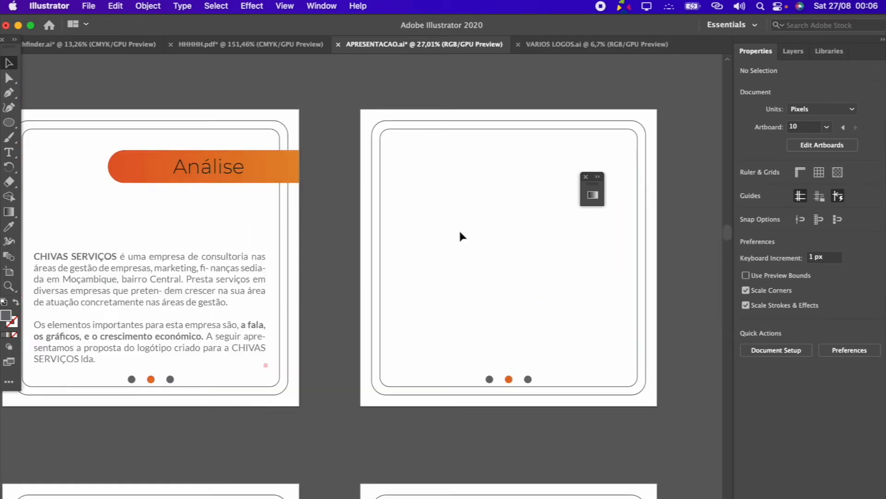
Copy the orange speech-bubble chart logo from the HHHHH.pdf document and paste it into APRESENTACAO.ai
{"action": "left_click", "coordinate": [235, 45]}
{"action": "left_click", "coordinate": [390, 293]}
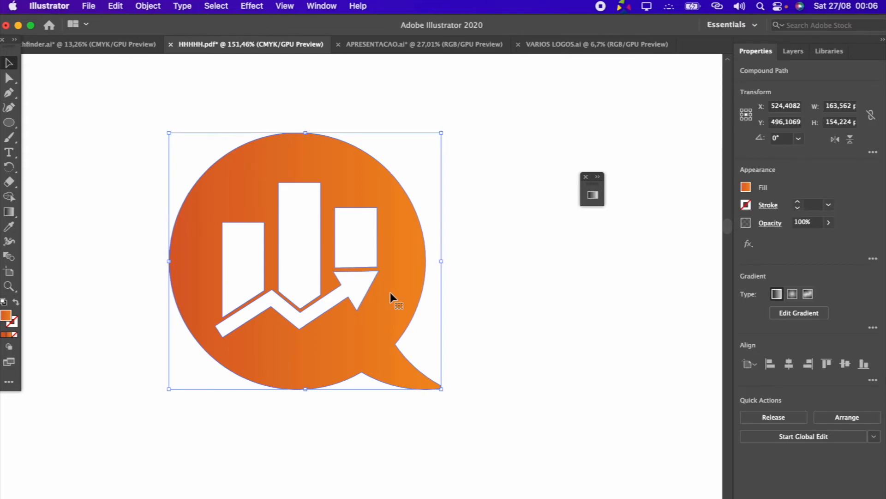
{"action": "left_click", "coordinate": [476, 266]}
{"action": "left_click", "coordinate": [408, 241]}
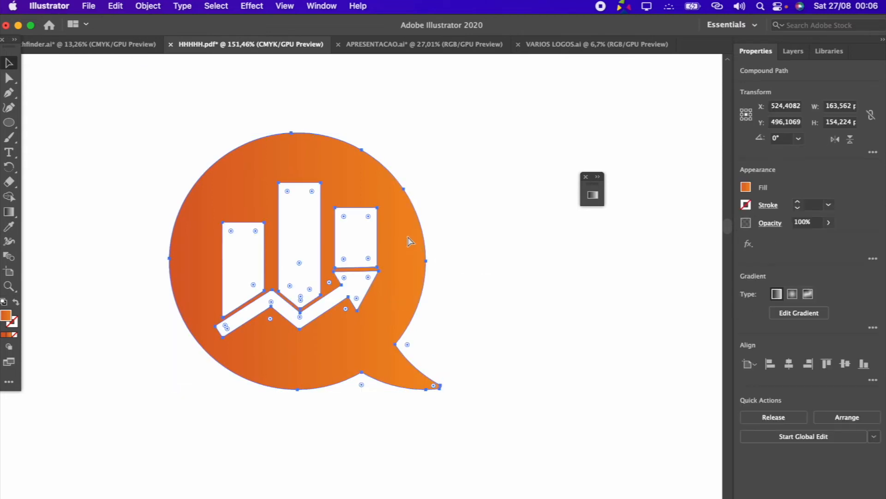
{"action": "left_click", "coordinate": [464, 48]}
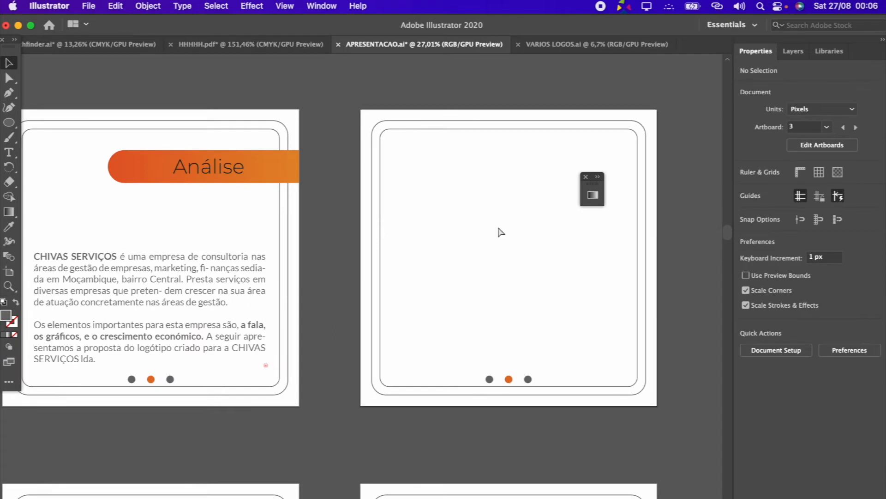
{"action": "key", "text": "super+v"}
Place the logo at about 340 × 321 px on the third artboard and centre it there horizontally and vertically
{"action": "left_click_drag", "start_coordinate": [355, 267], "coordinate": [533, 262]}
{"action": "left_click", "coordinate": [789, 364]}
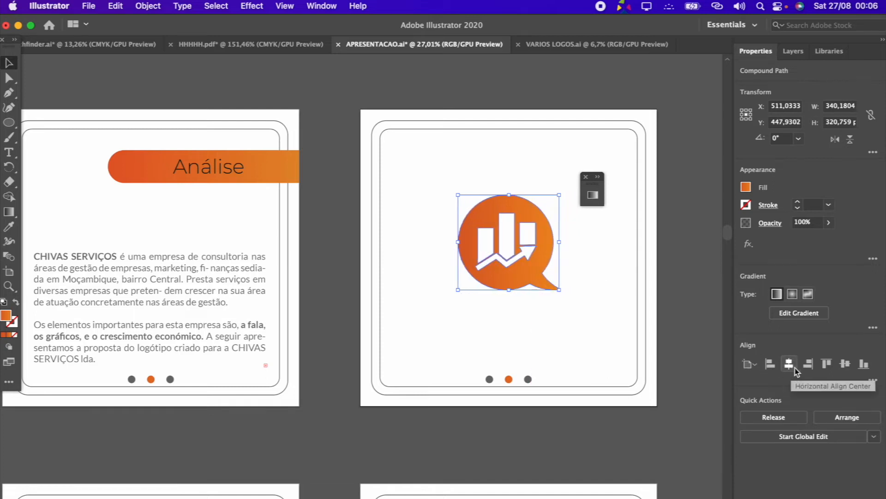
{"action": "left_click", "coordinate": [845, 363]}
Add the text CHIVAS SERVIÇOS just below the logo on the third artboard
{"action": "scroll", "coordinate": [555, 317], "scroll_direction": "up", "scroll_amount": 3}
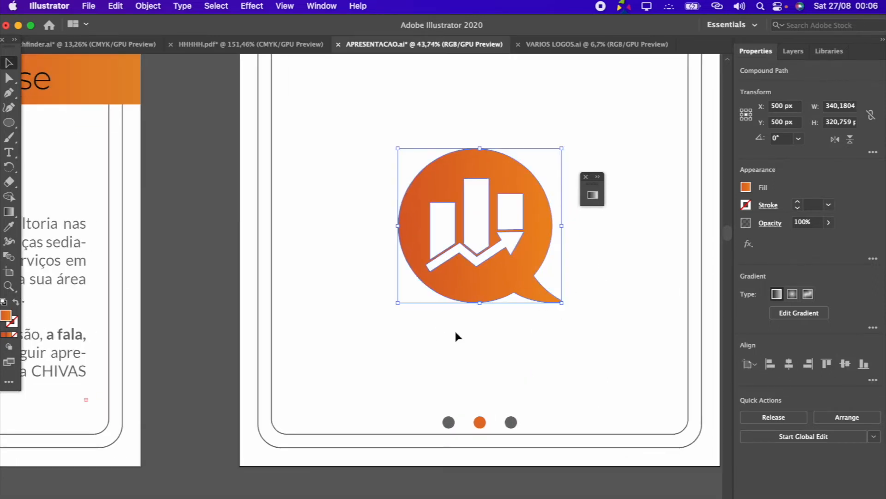
{"action": "left_click", "coordinate": [469, 338]}
{"action": "left_click", "coordinate": [9, 152]}
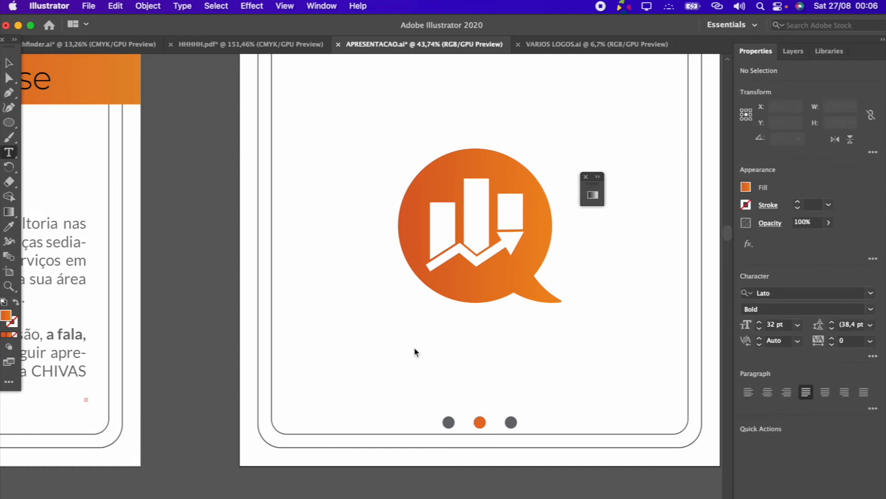
{"action": "left_click", "coordinate": [403, 337]}
{"action": "type", "text": "CHIVAS"}
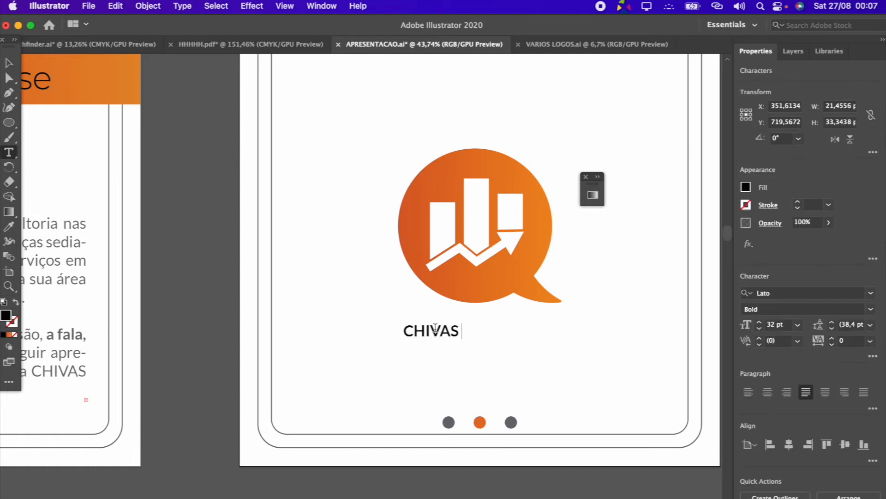
{"action": "type", "text": " SERVIÇOS"}
{"action": "left_click", "coordinate": [10, 64]}
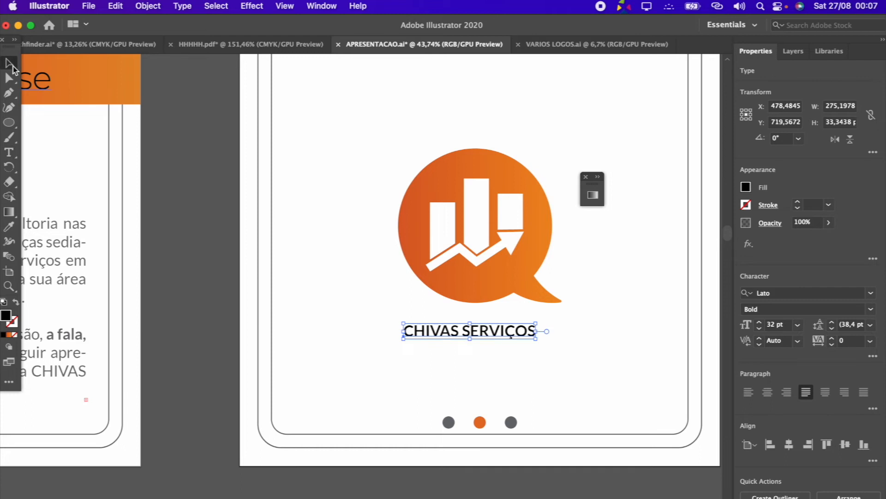
Search the fonts for MONT and browse the Montserrat styles for the CHIVAS SERVIÇOS text below the logo
{"action": "left_click", "coordinate": [804, 291]}
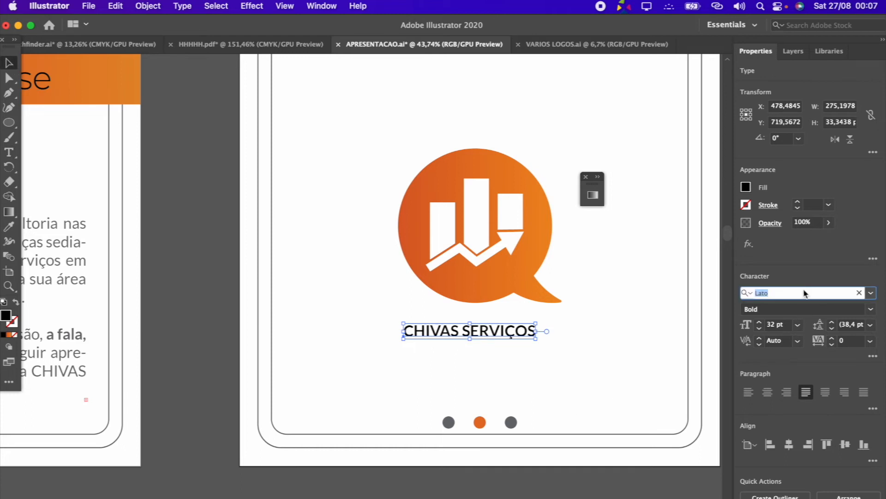
{"action": "type", "text": "MONT"}
{"action": "scroll", "coordinate": [799, 439], "scroll_direction": "down", "scroll_amount": 5}
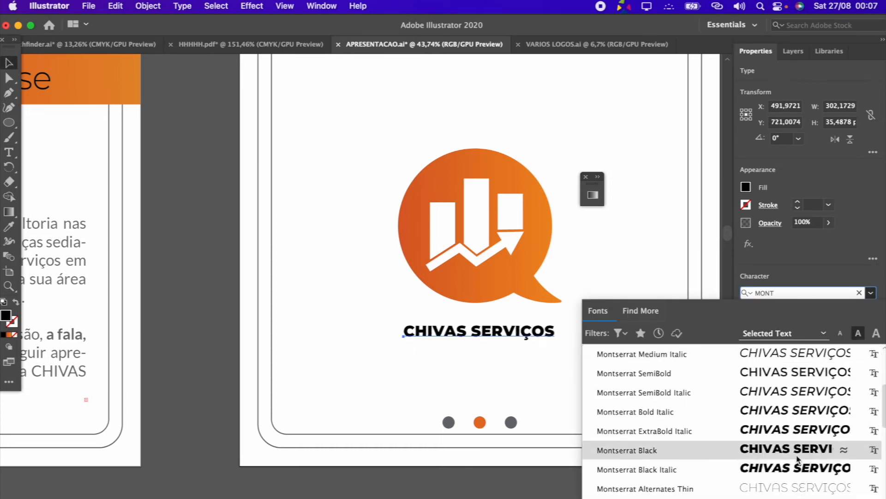
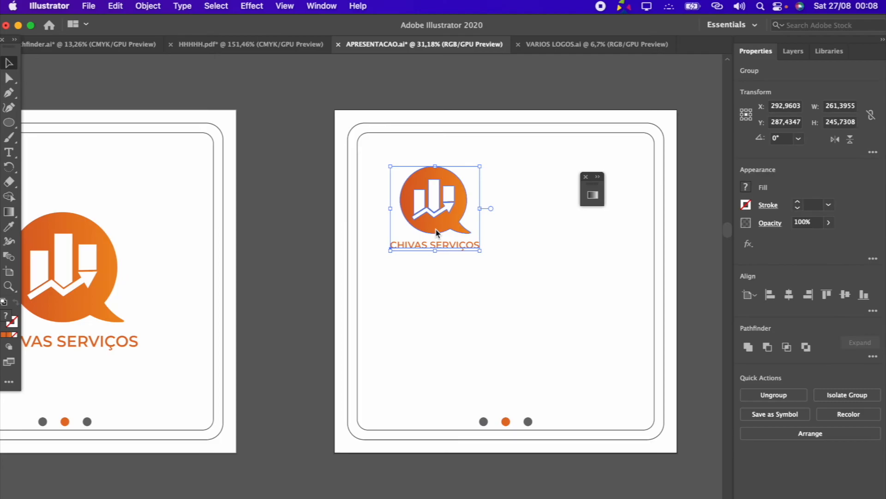
Add a text area about 732 × 230 px in the lower part of the fourth artboard and paste the logo description into it
{"action": "left_click", "coordinate": [492, 313]}
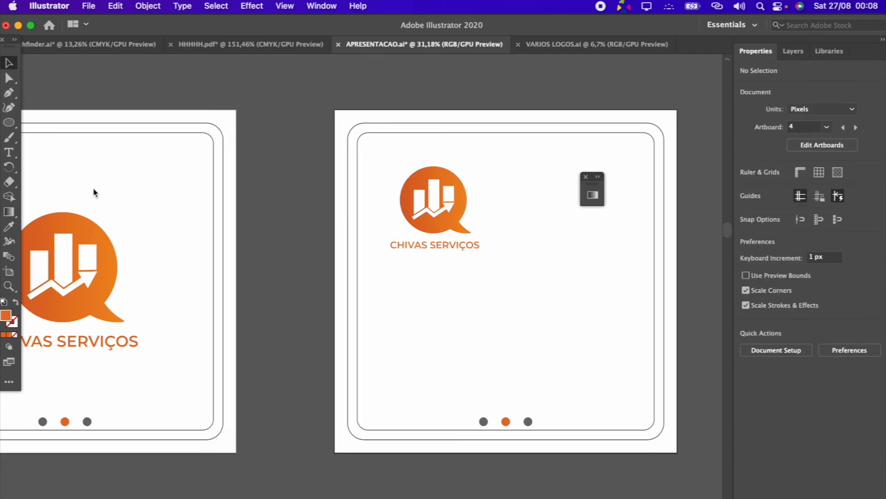
{"action": "left_click", "coordinate": [9, 152]}
{"action": "left_click_drag", "start_coordinate": [382, 312], "coordinate": [632, 393]}
{"action": "key", "text": "super+v"}
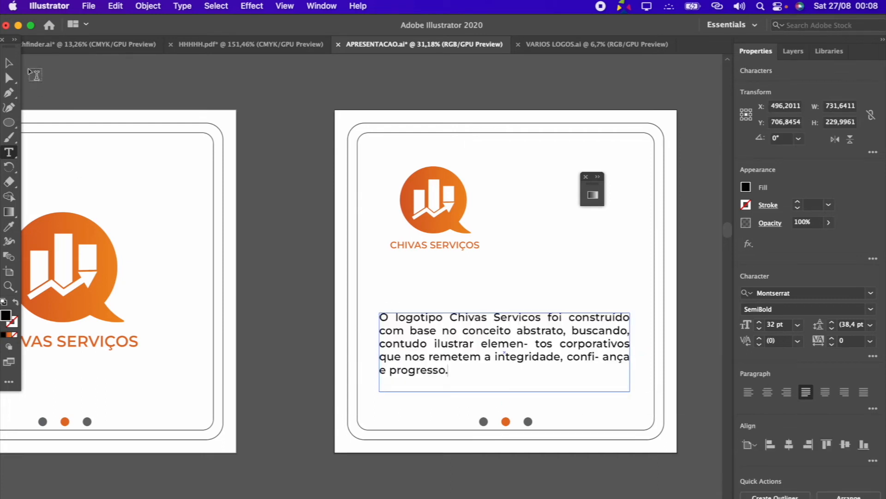
{"action": "key", "text": "Escape"}
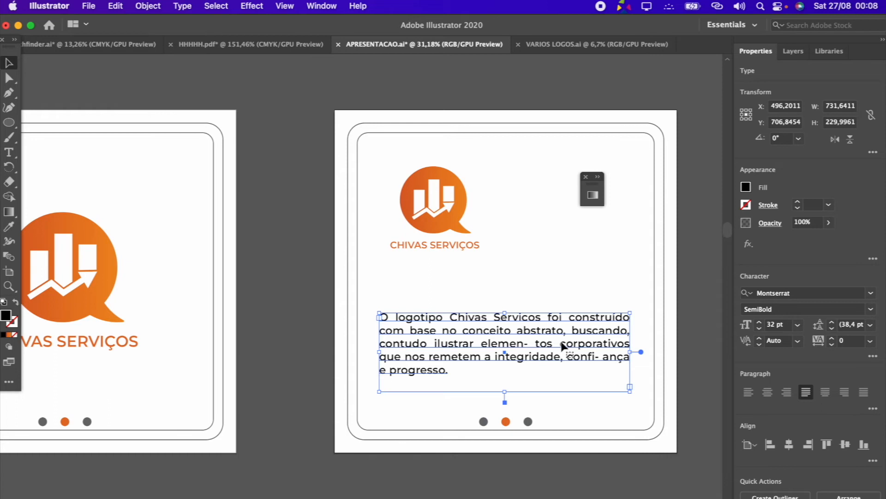
{"action": "scroll", "coordinate": [546, 365], "scroll_direction": "down", "scroll_amount": 3}
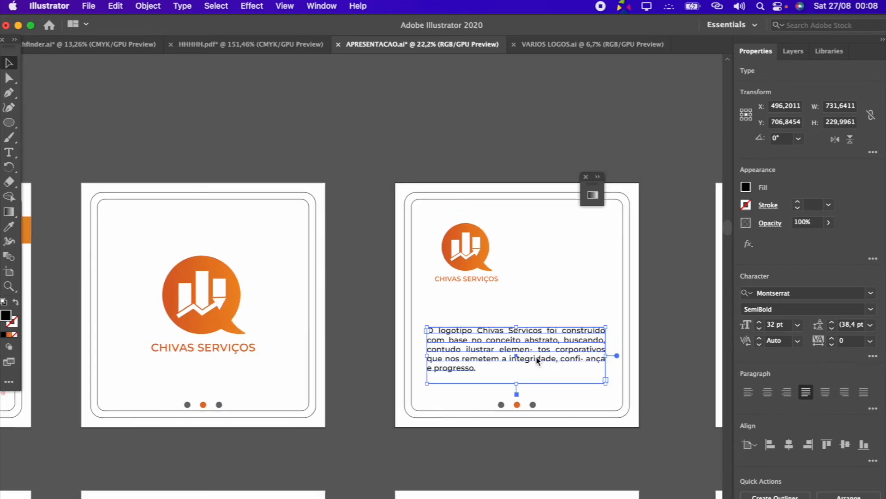
Remove the stray hyphens and spaces inside the words elementos and confiança in the logo description
{"action": "scroll", "coordinate": [537, 359], "scroll_direction": "up", "scroll_amount": 4}
{"action": "left_click", "coordinate": [10, 154]}
{"action": "left_click", "coordinate": [542, 393]}
{"action": "key", "text": "BackSpace"}
{"action": "key", "text": "BackSpace"}
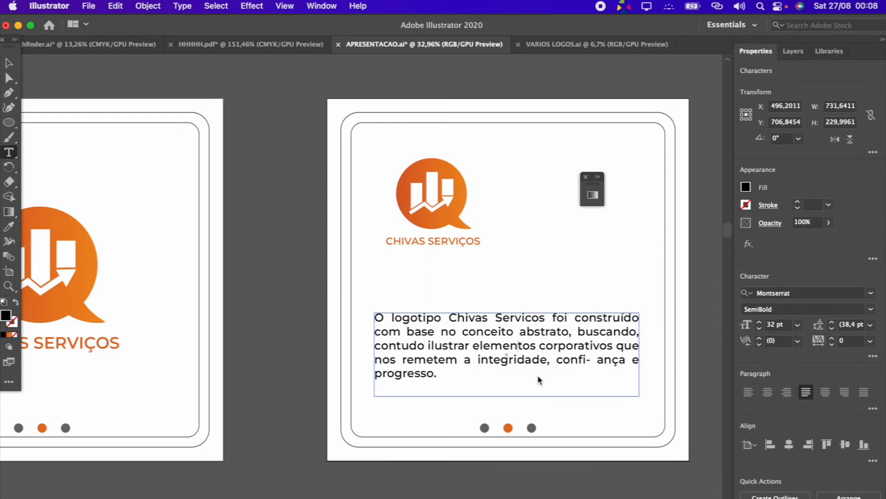
{"action": "left_click", "coordinate": [600, 363]}
{"action": "key", "text": "BackSpace"}
{"action": "key", "text": "BackSpace"}
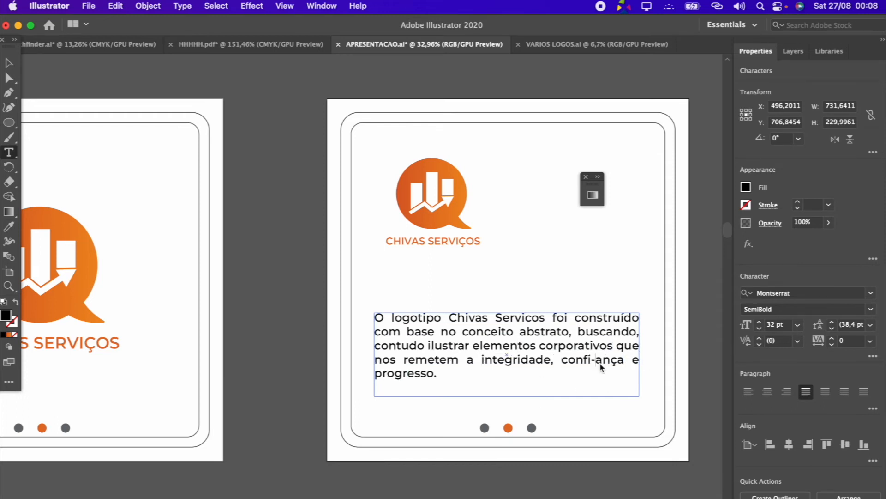
Move the logo description to about Y 736 px and copy the text appearance of the Análise page's paragraph onto it with the Eyedropper
{"action": "left_click", "coordinate": [9, 63]}
{"action": "left_click_drag", "start_coordinate": [505, 327], "coordinate": [603, 304]}
{"action": "scroll", "coordinate": [508, 335], "scroll_direction": "down", "scroll_amount": 3}
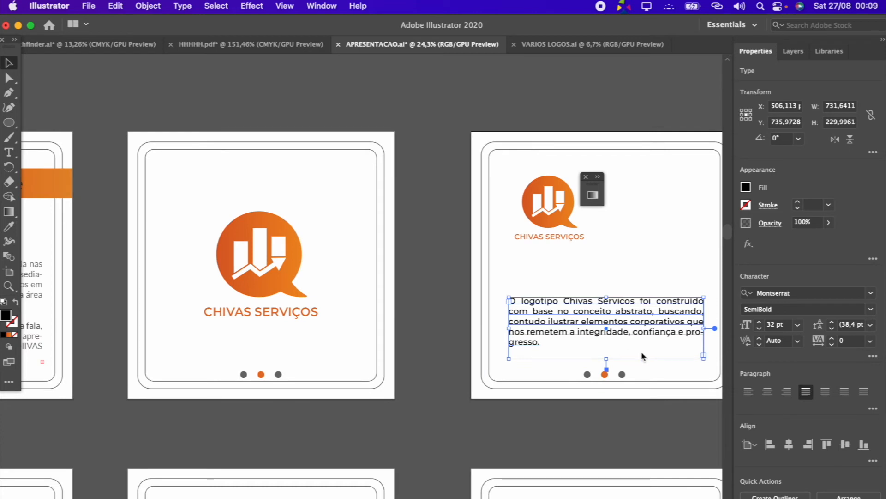
{"action": "scroll", "coordinate": [642, 355], "scroll_direction": "down", "scroll_amount": 2}
{"action": "left_click", "coordinate": [645, 318]}
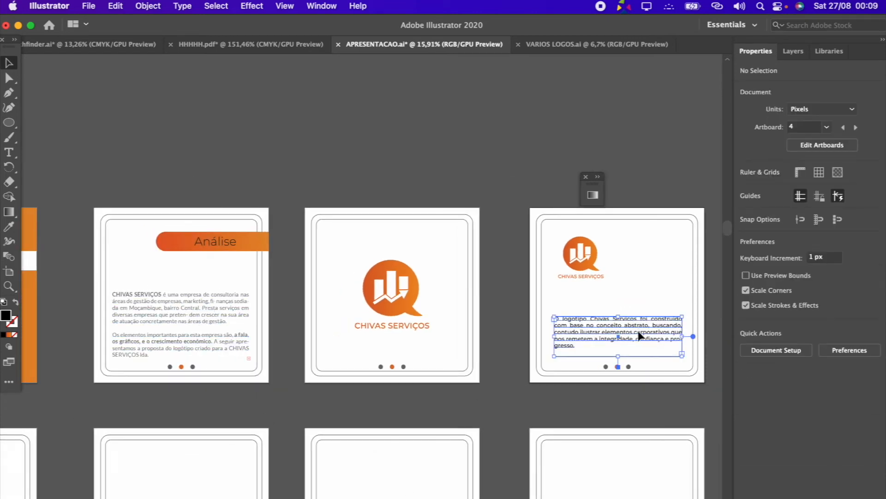
{"action": "left_click", "coordinate": [9, 228]}
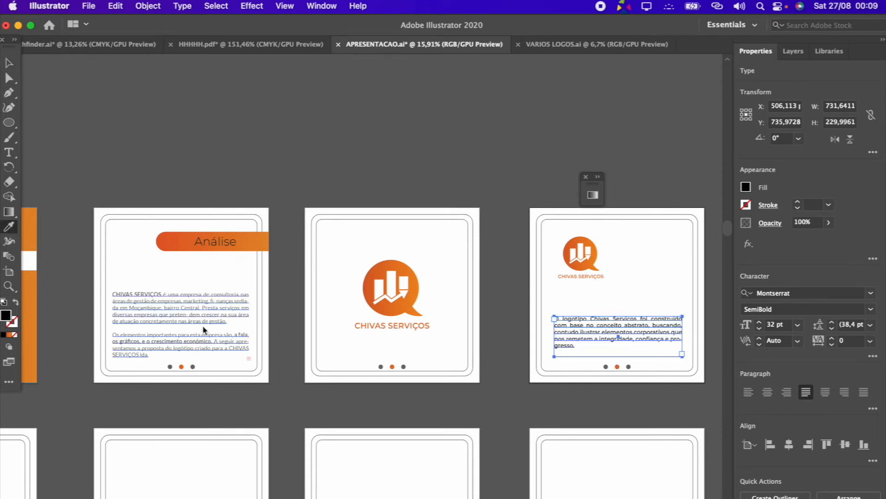
{"action": "left_click", "coordinate": [203, 329]}
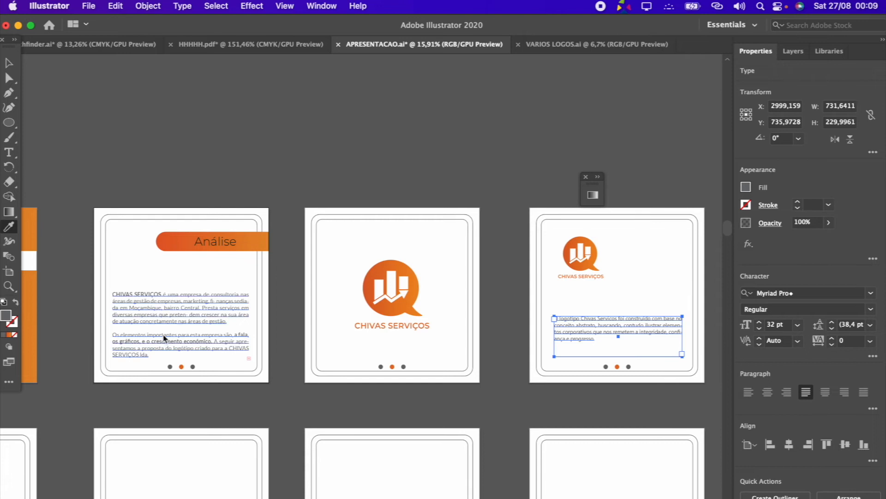
{"action": "key", "text": "v"}
Move the description paragraph down to about Y 753 px, just above the three dots
{"action": "scroll", "coordinate": [677, 351], "scroll_direction": "up", "scroll_amount": 2}
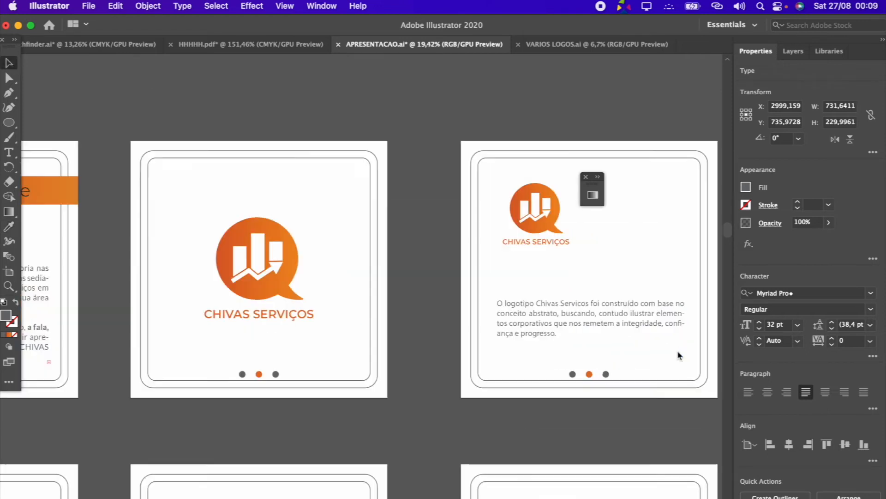
{"action": "scroll", "coordinate": [687, 360], "scroll_direction": "up", "scroll_amount": 10}
{"action": "left_click_drag", "start_coordinate": [557, 270], "coordinate": [557, 281]}
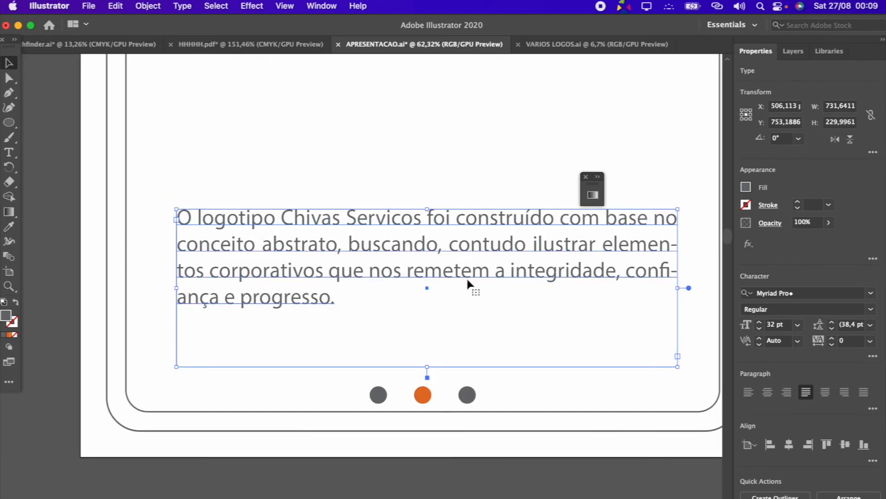
{"action": "left_click", "coordinate": [411, 181]}
Add a text object beside the fourth artboard's logo and paste the line Balão de fala (consultoria) into it
{"action": "scroll", "coordinate": [412, 184], "scroll_direction": "down", "scroll_amount": 4}
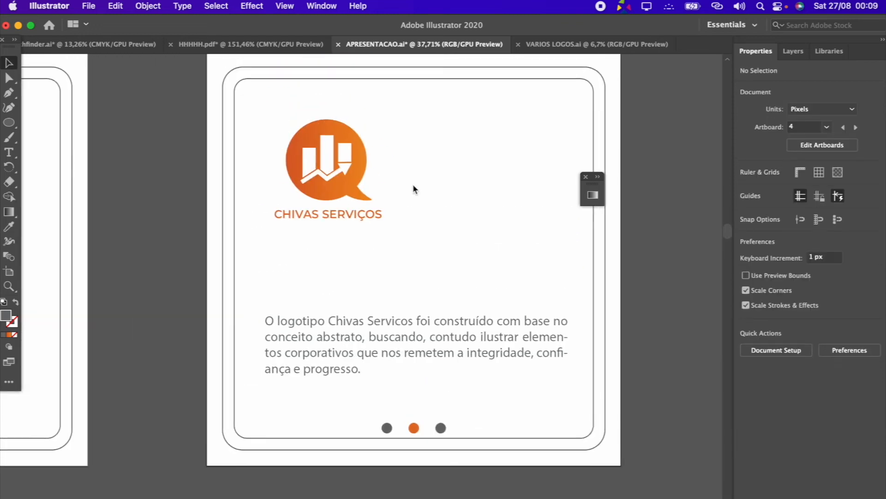
{"action": "scroll", "coordinate": [436, 99], "scroll_direction": "up", "scroll_amount": 1}
{"action": "scroll", "coordinate": [406, 118], "scroll_direction": "up", "scroll_amount": 3}
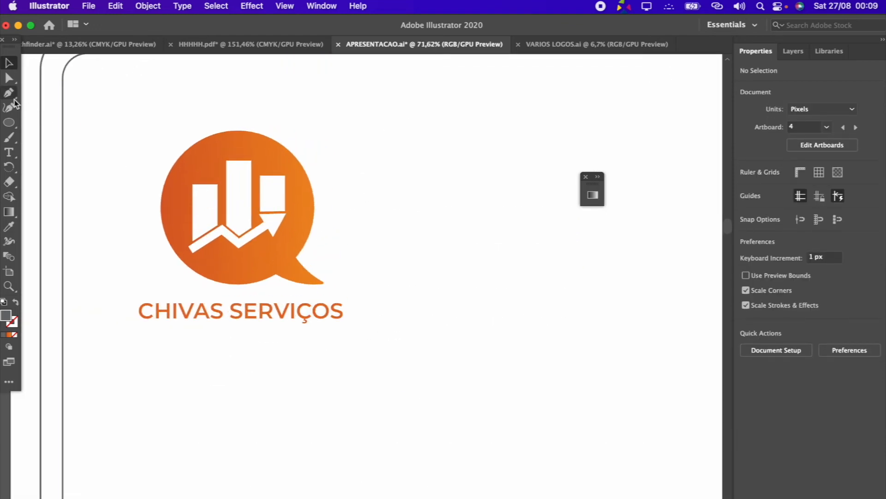
{"action": "scroll", "coordinate": [524, 292], "scroll_direction": "down", "scroll_amount": 2}
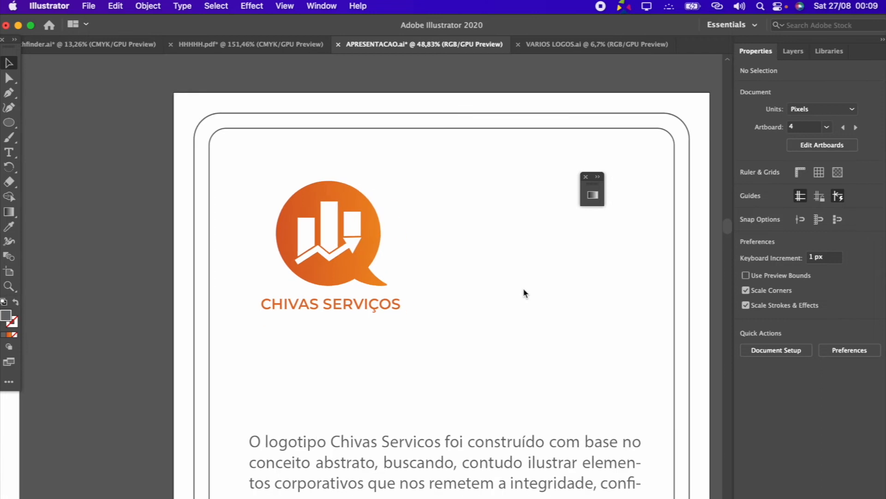
{"action": "left_click", "coordinate": [9, 152]}
{"action": "left_click", "coordinate": [469, 187]}
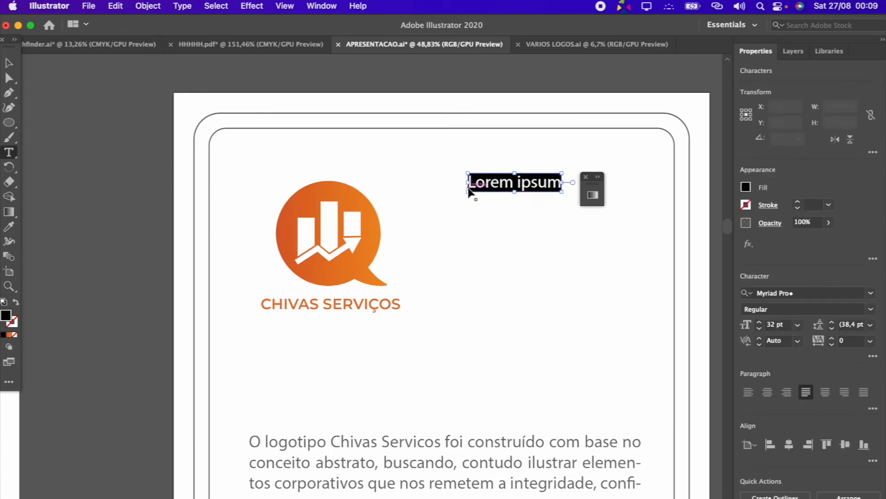
{"action": "type", "text": "Balão de fala (consultoria)"}
{"action": "key", "text": "Escape"}
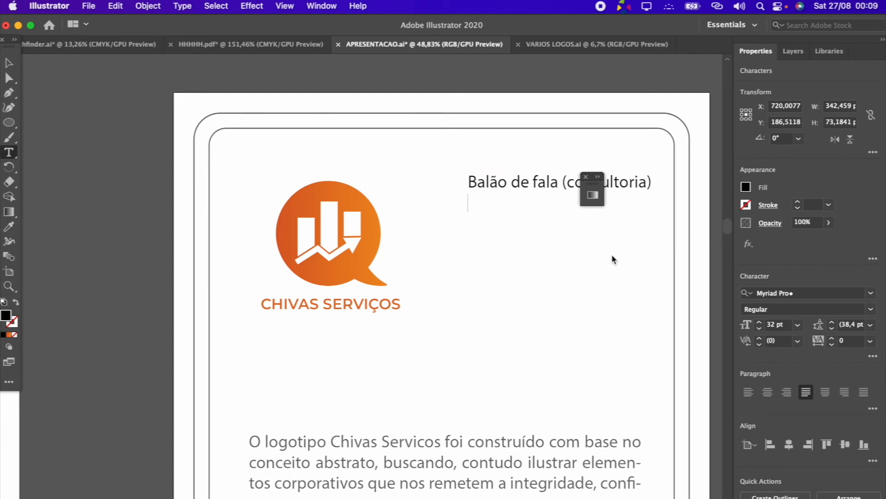
Write Grafico de Barras (Analises) as the second line of the text beside the logo
{"action": "type", "text": "Grafico de "}
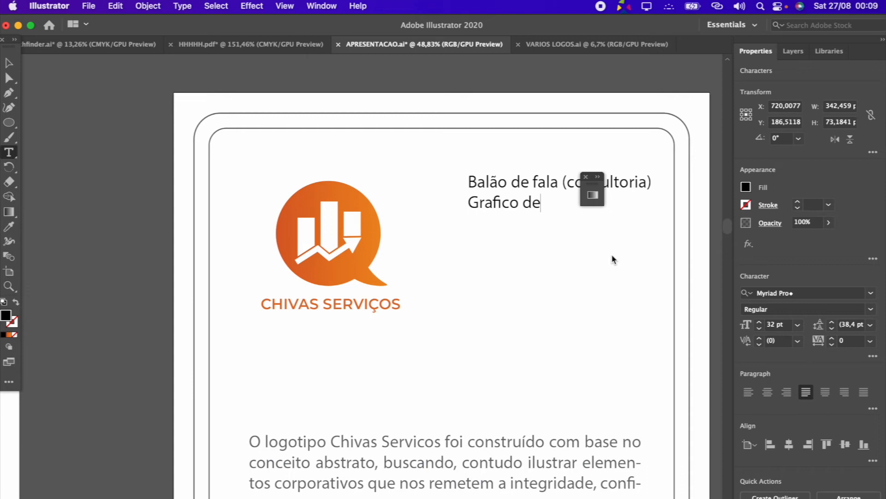
{"action": "type", "text": "Barras ("}
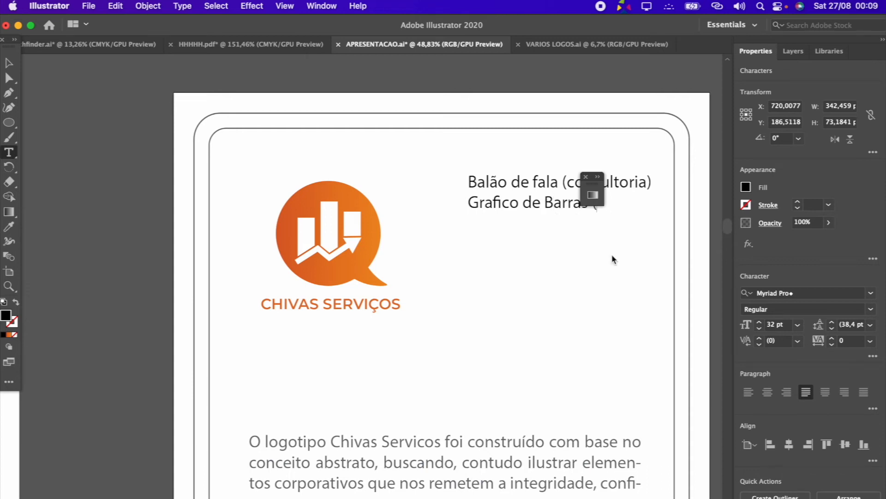
{"action": "scroll", "coordinate": [613, 260], "scroll_direction": "up", "scroll_amount": 3}
{"action": "type", "text": "An"}
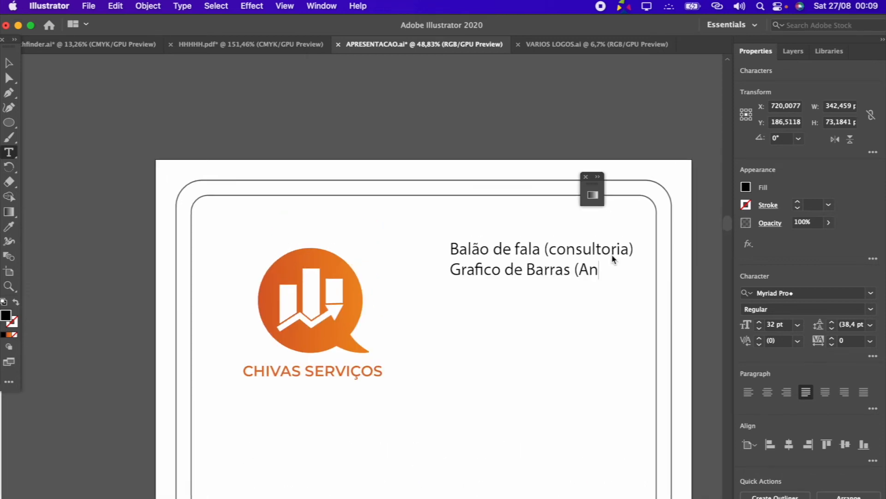
{"action": "type", "text": "alises)"}
{"action": "key", "text": "Return"}
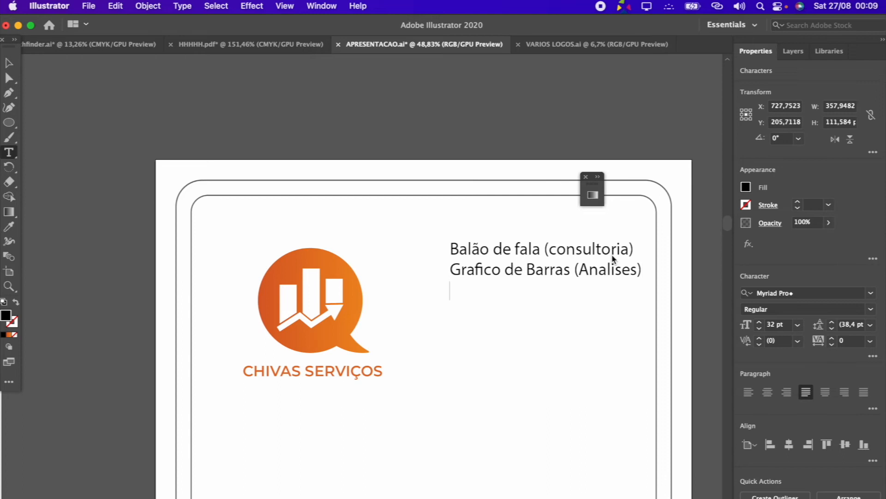
Write Seta (Direcao e progresso) as the third line of the text beside the logo
{"action": "type", "text": "Seta (Direcao e PR"}
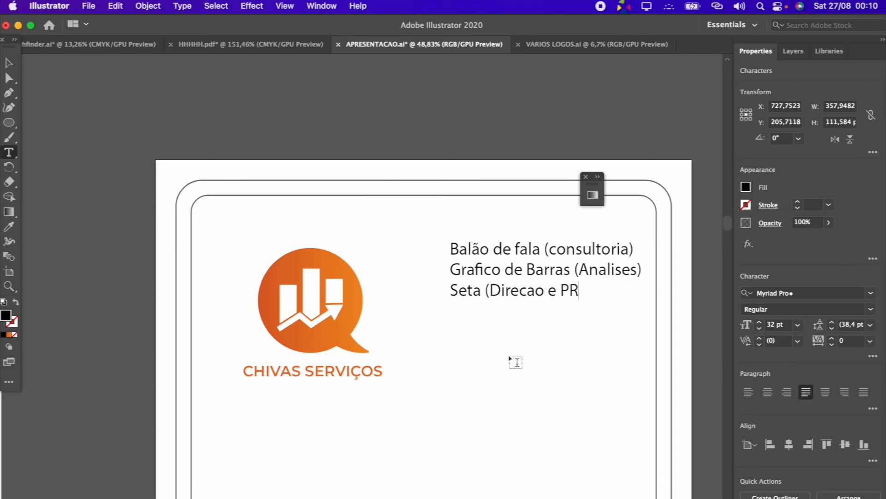
{"action": "key", "text": "BackSpace"}
{"action": "type", "text": "progresso"}
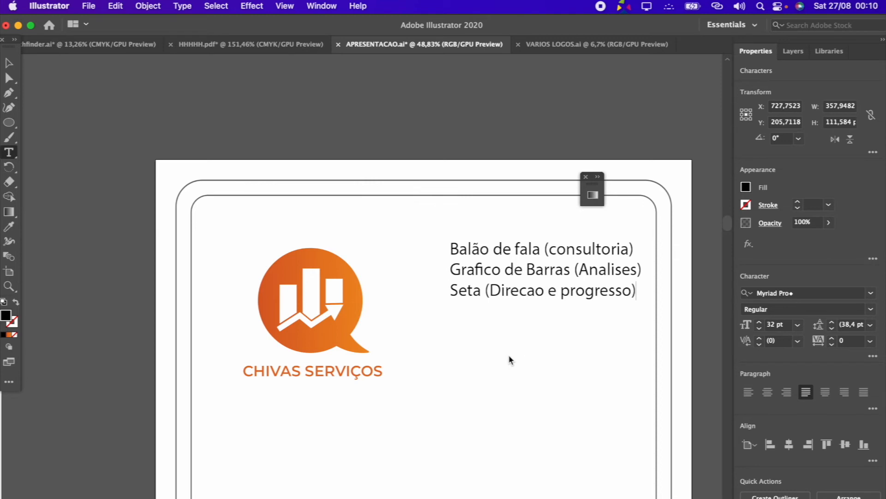
{"action": "left_click", "coordinate": [8, 63]}
Copy the description paragraph's appearance onto the three-line list with the Eyedropper and move the list down to about Y 260 px
{"action": "scroll", "coordinate": [429, 260], "scroll_direction": "down", "scroll_amount": 2}
{"action": "scroll", "coordinate": [519, 287], "scroll_direction": "up", "scroll_amount": 2}
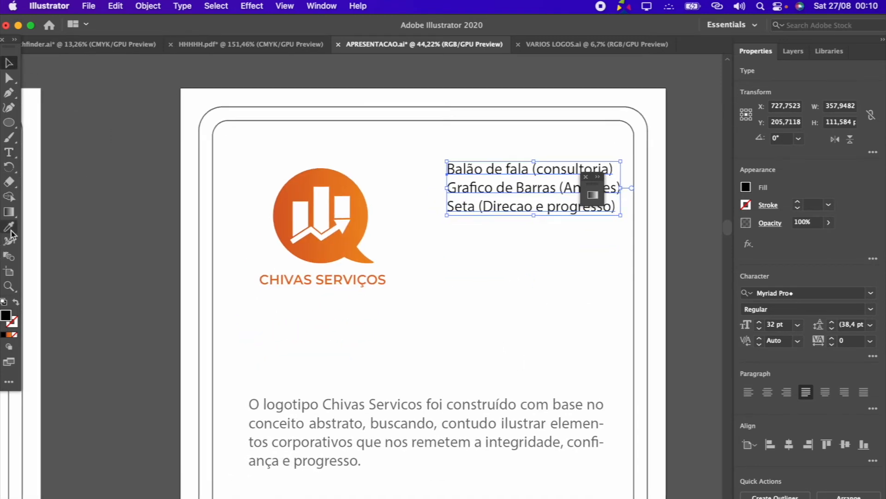
{"action": "left_click", "coordinate": [9, 226]}
{"action": "left_click", "coordinate": [352, 428]}
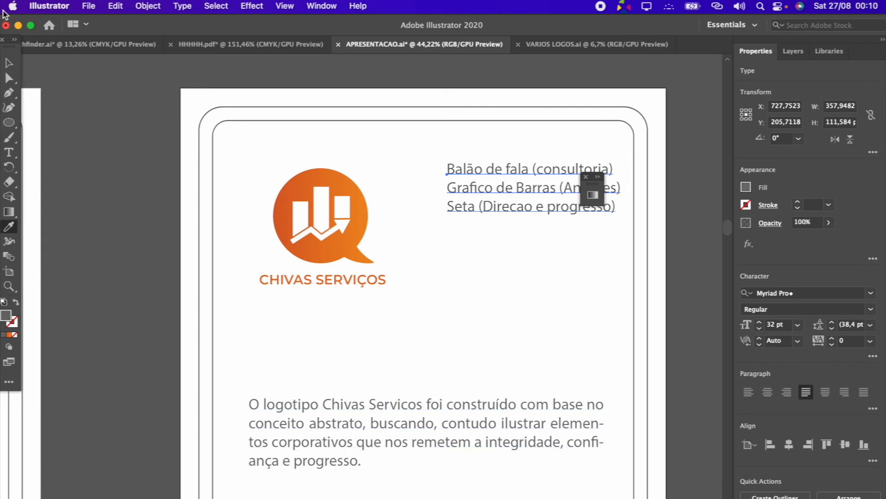
{"action": "left_click", "coordinate": [14, 67]}
{"action": "left_click_drag", "start_coordinate": [524, 196], "coordinate": [525, 222]}
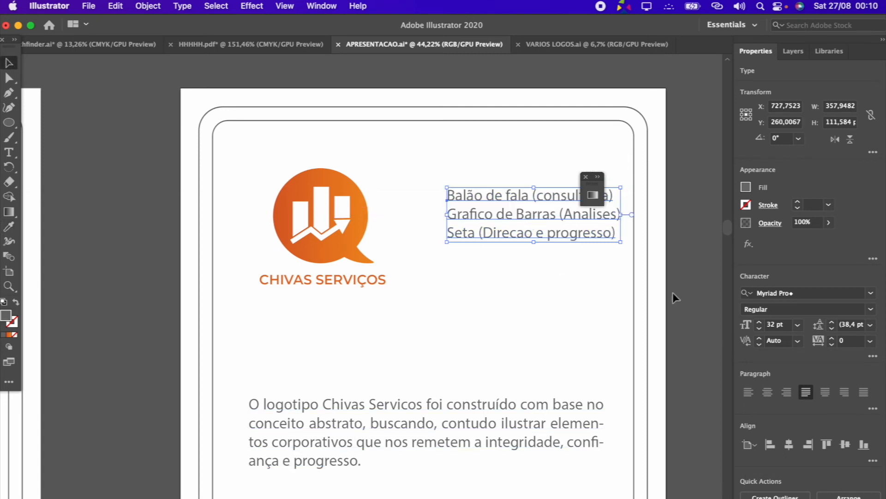
Enlarge the three-line list's text to 35 pt and shift the list and the logo slightly to the left
{"action": "left_click", "coordinate": [759, 323]}
{"action": "left_click", "coordinate": [760, 322]}
{"action": "left_click", "coordinate": [759, 323]}
{"action": "left_click_drag", "start_coordinate": [592, 214], "coordinate": [573, 211]}
{"action": "mouse_move", "coordinate": [353, 221]}
{"action": "left_mouse_down"}
{"action": "mouse_move", "coordinate": [311, 222]}
{"action": "mouse_move", "coordinate": [336, 221]}
{"action": "left_mouse_up"}
Set the three-line list's leading to 72 pt and font size to 34 pt, and nudge the list slightly up and right
{"action": "left_click", "coordinate": [530, 229]}
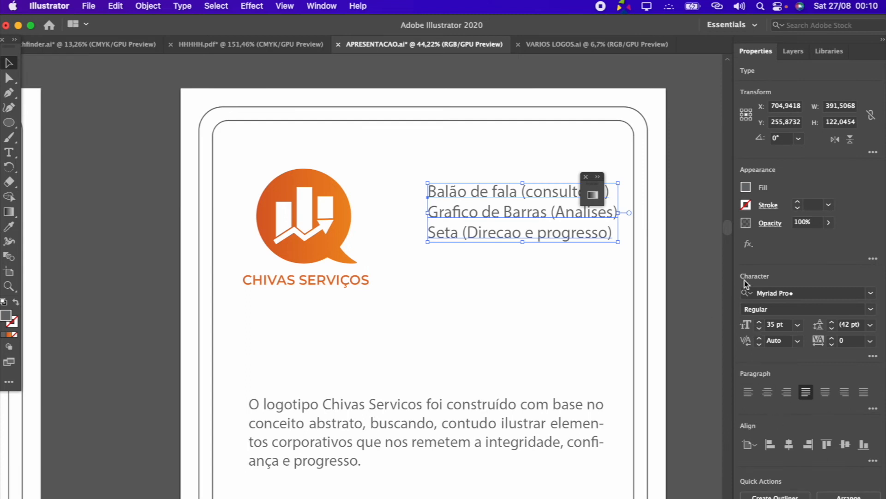
{"action": "left_click", "coordinate": [871, 324]}
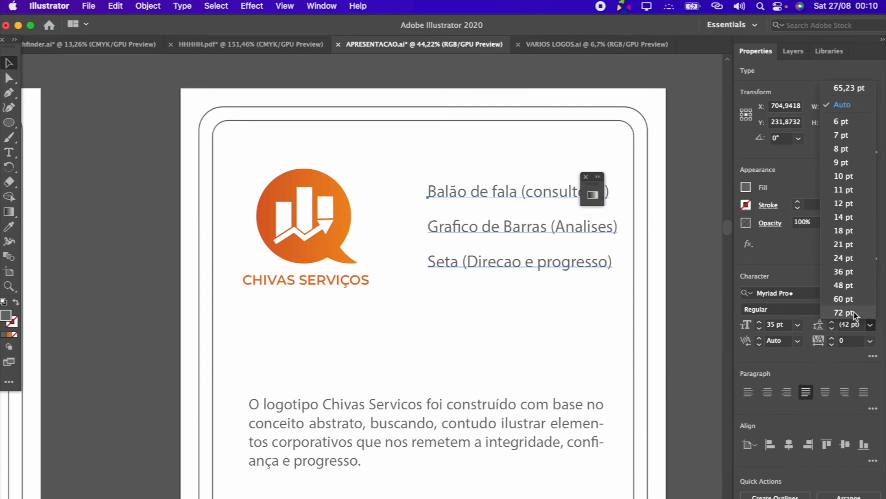
{"action": "left_click", "coordinate": [854, 313]}
{"action": "mouse_move", "coordinate": [530, 234]}
{"action": "left_mouse_down"}
{"action": "mouse_move", "coordinate": [521, 233]}
{"action": "mouse_move", "coordinate": [538, 230]}
{"action": "left_mouse_up"}
{"action": "left_click", "coordinate": [758, 328]}
{"action": "left_click", "coordinate": [700, 218]}
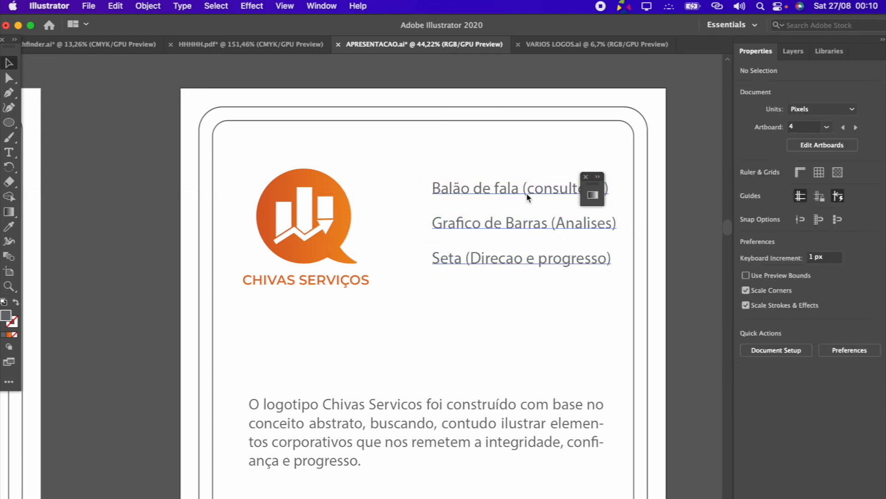
Change the font of all three list lines to Lato Regular and move the list to about X 698, Y 287 px
{"action": "scroll", "coordinate": [526, 192], "scroll_direction": "up", "scroll_amount": 2}
{"action": "left_click", "coordinate": [9, 152]}
{"action": "left_click_drag", "start_coordinate": [515, 189], "coordinate": [388, 187]}
{"action": "left_click", "coordinate": [871, 310]}
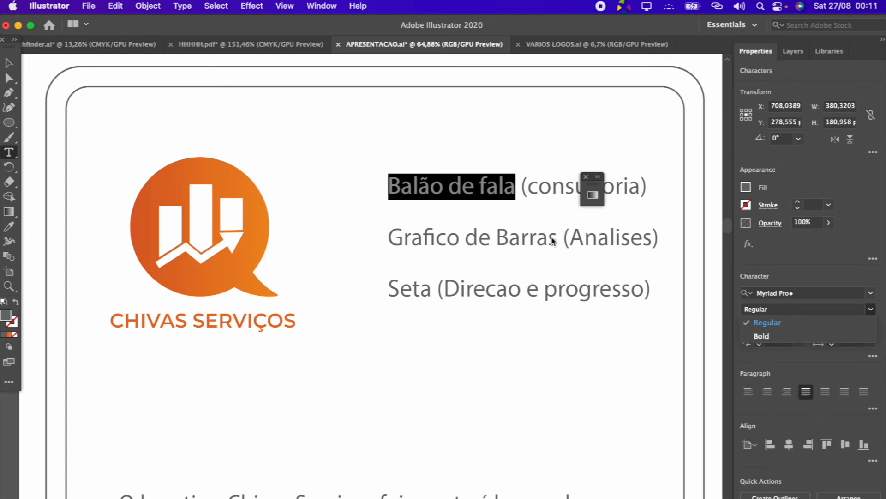
{"action": "key", "text": "super+a"}
{"action": "left_click", "coordinate": [810, 293]}
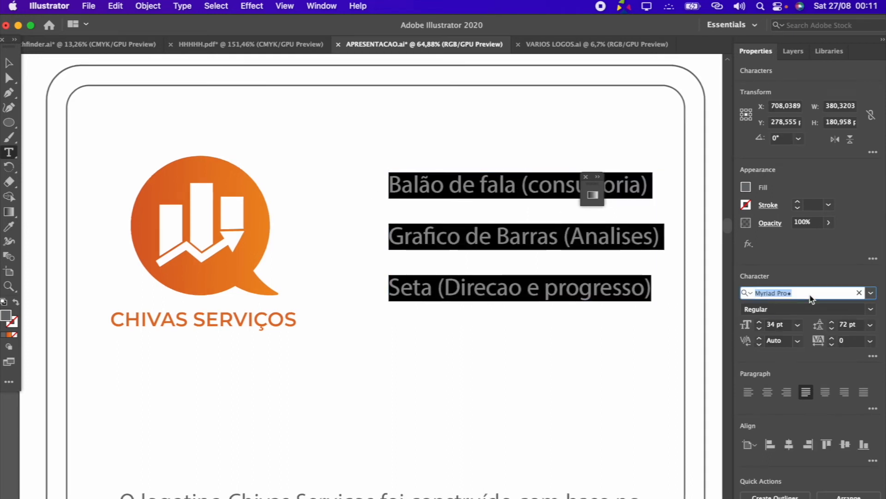
{"action": "type", "text": "ka"}
{"action": "key", "text": "BackSpace"}
{"action": "key", "text": "BackSpace"}
{"action": "type", "text": "lato"}
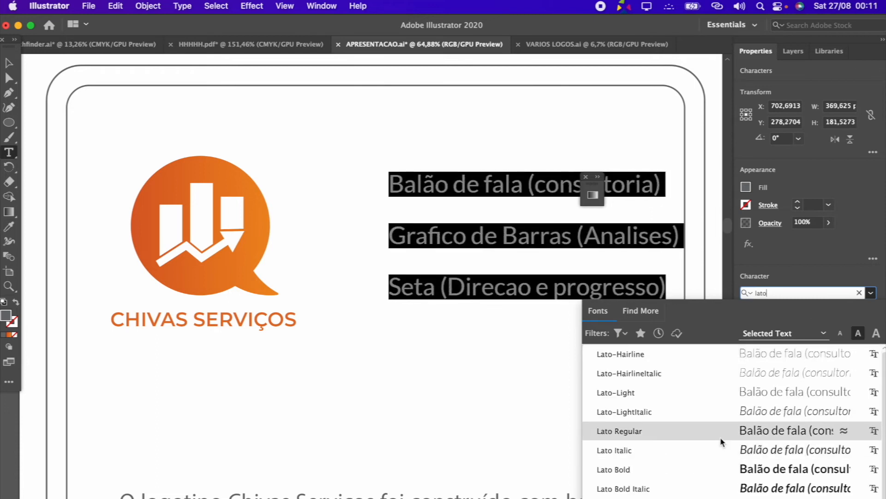
{"action": "left_click", "coordinate": [721, 436]}
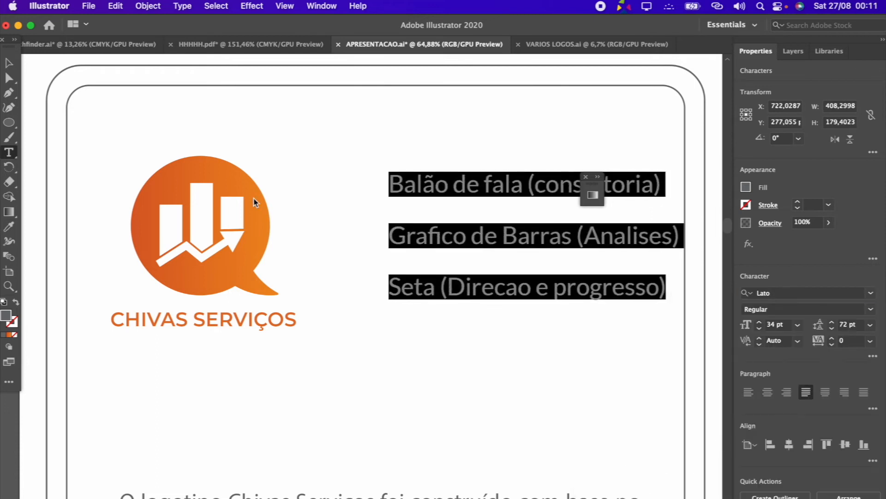
{"action": "left_click", "coordinate": [9, 63]}
{"action": "left_click_drag", "start_coordinate": [535, 246], "coordinate": [518, 253]}
Set the words "Balão de fala" in the first list line to Lato Bold
{"action": "left_click", "coordinate": [8, 166]}
{"action": "left_click", "coordinate": [7, 156]}
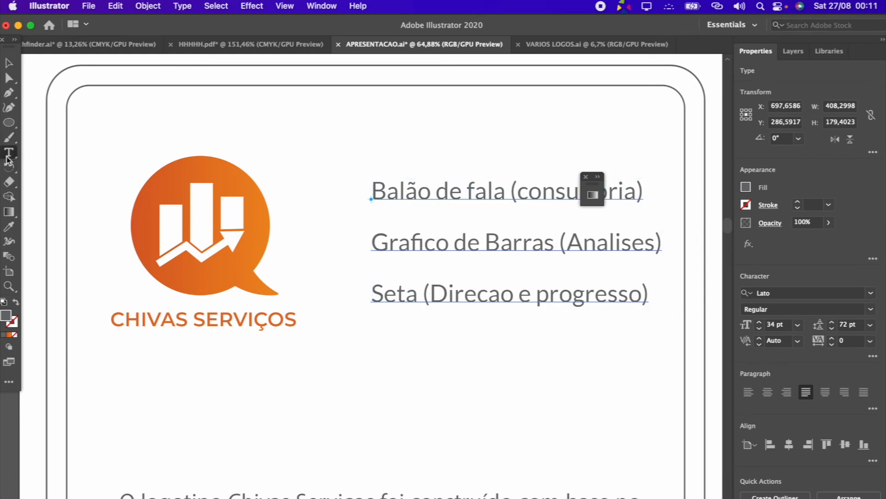
{"action": "left_click_drag", "start_coordinate": [504, 194], "coordinate": [355, 200]}
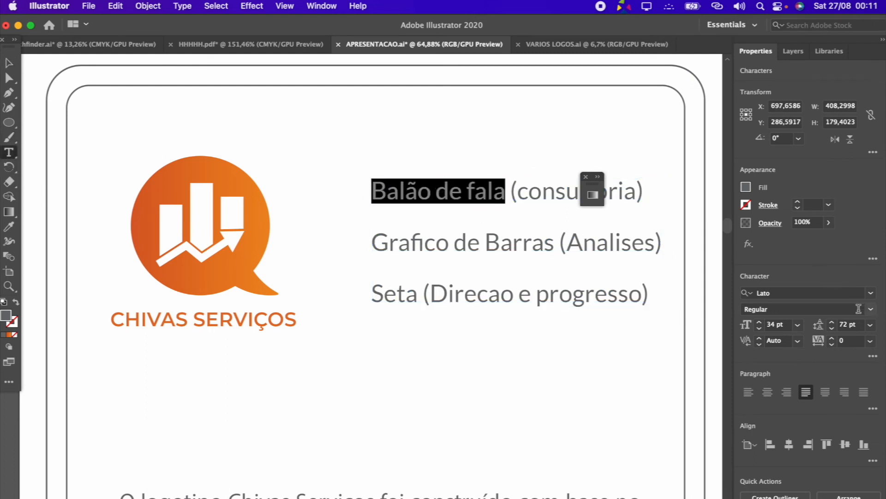
{"action": "left_click", "coordinate": [870, 309]}
{"action": "left_click", "coordinate": [791, 404]}
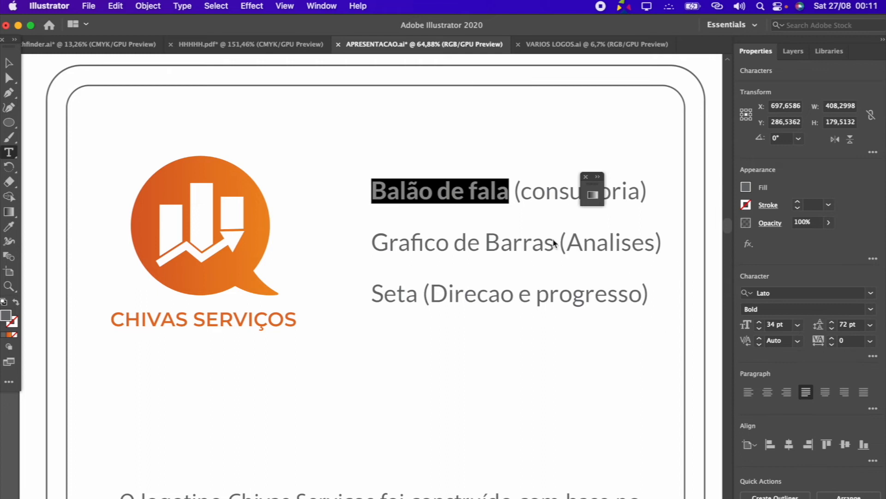
Set "Grafico de Barras" and "Seta" in the other two list lines to Lato Bold
{"action": "left_click_drag", "start_coordinate": [554, 243], "coordinate": [367, 242]}
{"action": "left_click", "coordinate": [869, 309]}
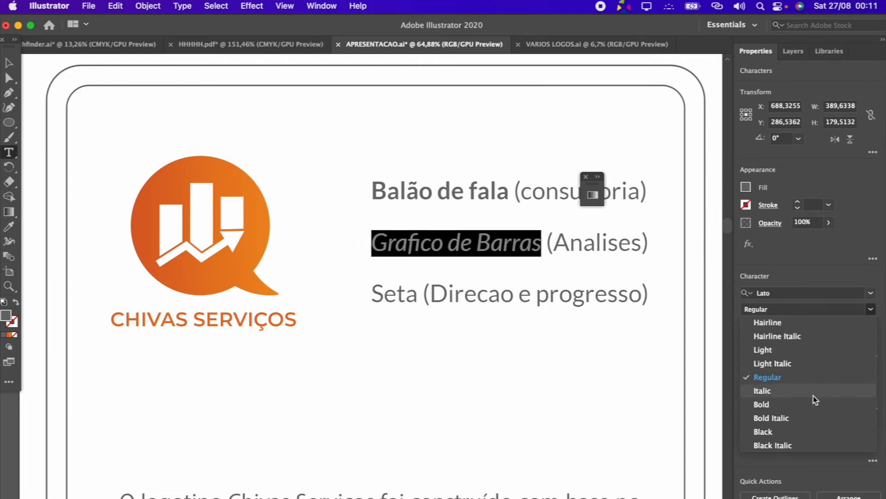
{"action": "left_click", "coordinate": [791, 403]}
{"action": "left_click_drag", "start_coordinate": [415, 294], "coordinate": [366, 297]}
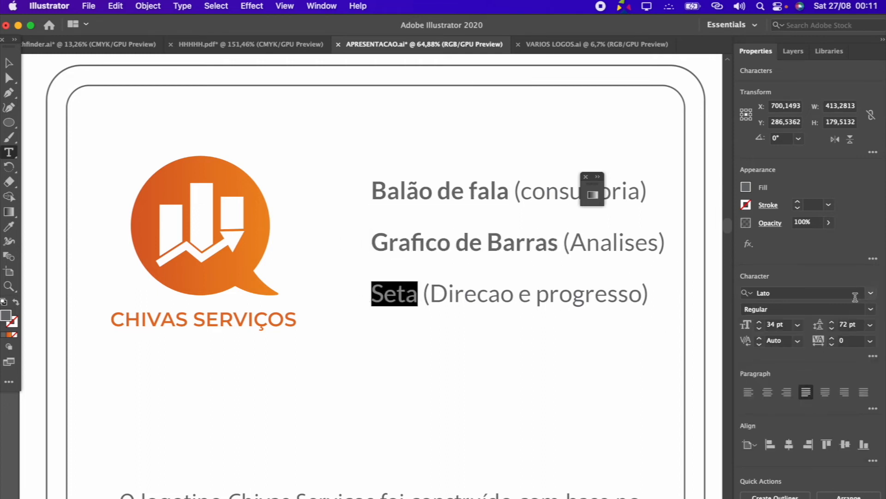
{"action": "left_click", "coordinate": [869, 309]}
{"action": "left_click", "coordinate": [767, 404]}
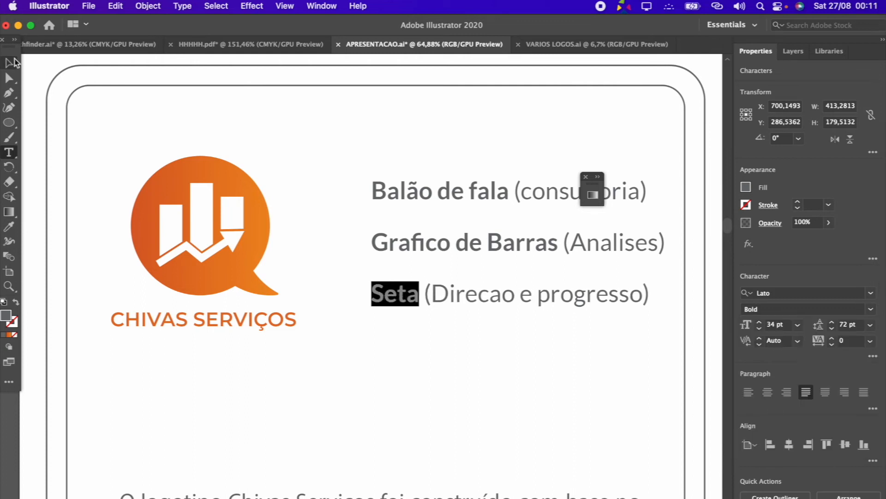
{"action": "key", "text": "Escape"}
{"action": "left_click", "coordinate": [206, 138]}
Draw an angled connector path with the Pen tool from the logo's speech balloon to the "Balão de fala" line
{"action": "left_click", "coordinate": [13, 94]}
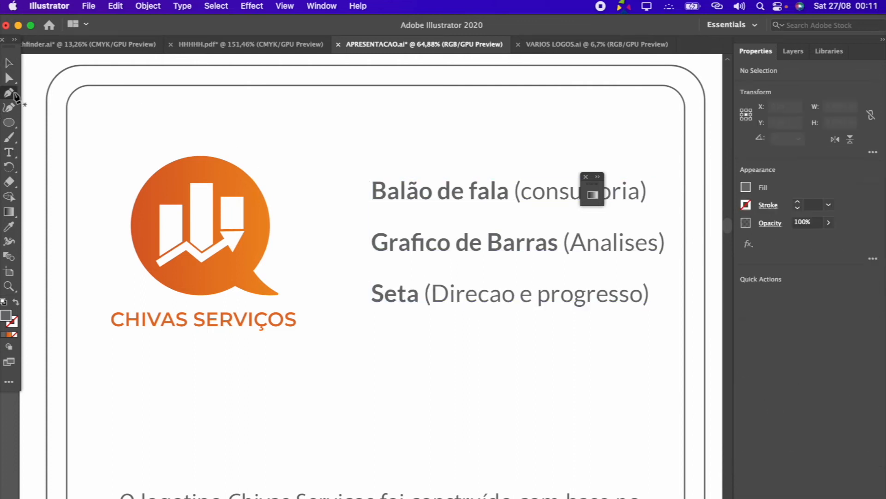
{"action": "left_click", "coordinate": [202, 217]}
{"action": "left_click", "coordinate": [256, 222]}
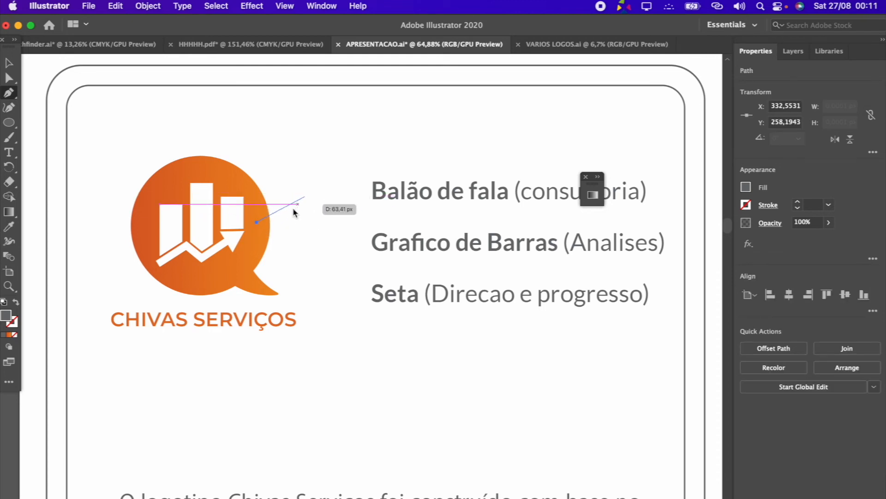
{"action": "left_click", "coordinate": [305, 192]}
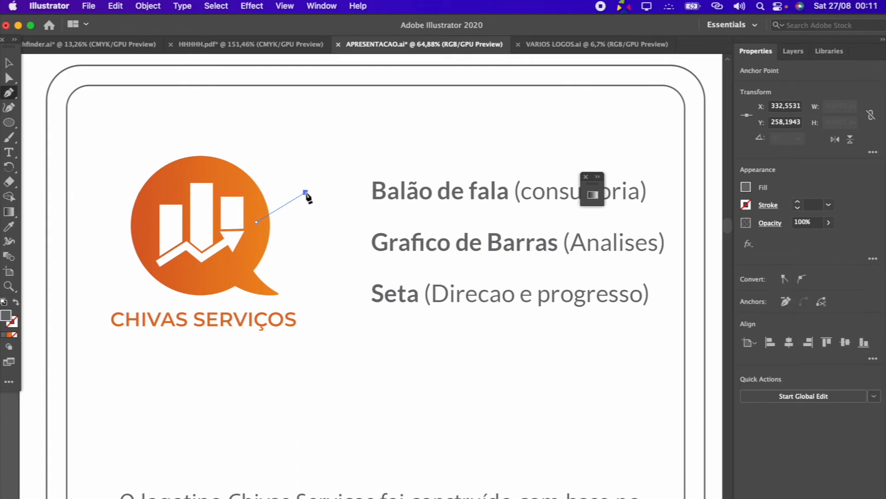
{"action": "left_click", "coordinate": [354, 192]}
{"action": "key", "text": "v"}
{"action": "left_click", "coordinate": [315, 215]}
{"action": "left_click", "coordinate": [314, 203]}
{"action": "left_click", "coordinate": [311, 149]}
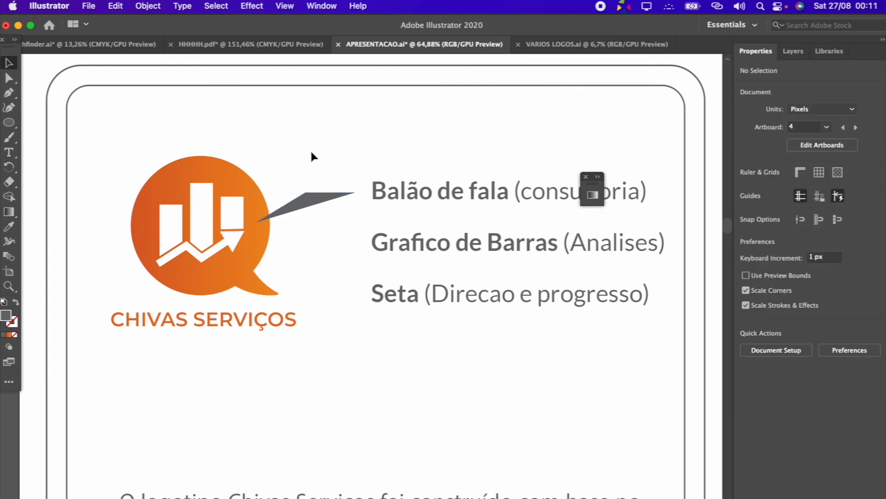
Remove the connector path's fill and give it a 4 pt black stroke
{"action": "left_click", "coordinate": [315, 202]}
{"action": "left_click", "coordinate": [746, 187]}
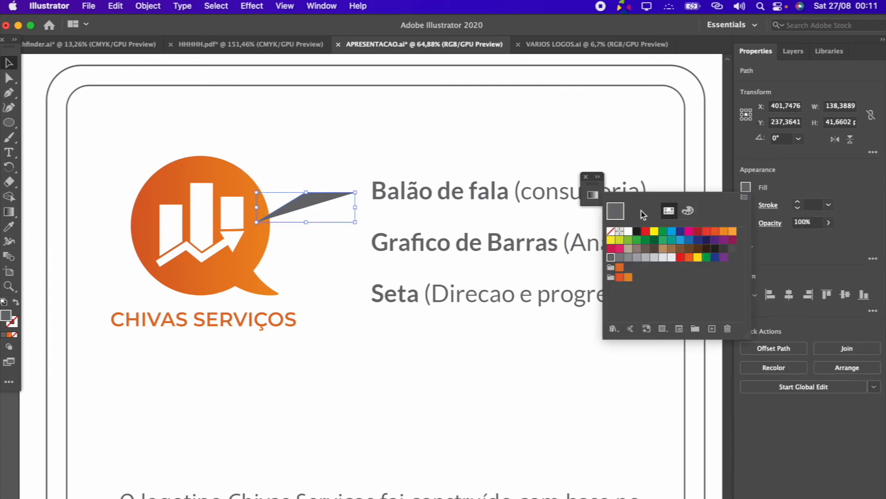
{"action": "left_click", "coordinate": [612, 231]}
{"action": "left_click", "coordinate": [798, 203]}
{"action": "left_click", "coordinate": [798, 203]}
{"action": "left_click", "coordinate": [797, 204]}
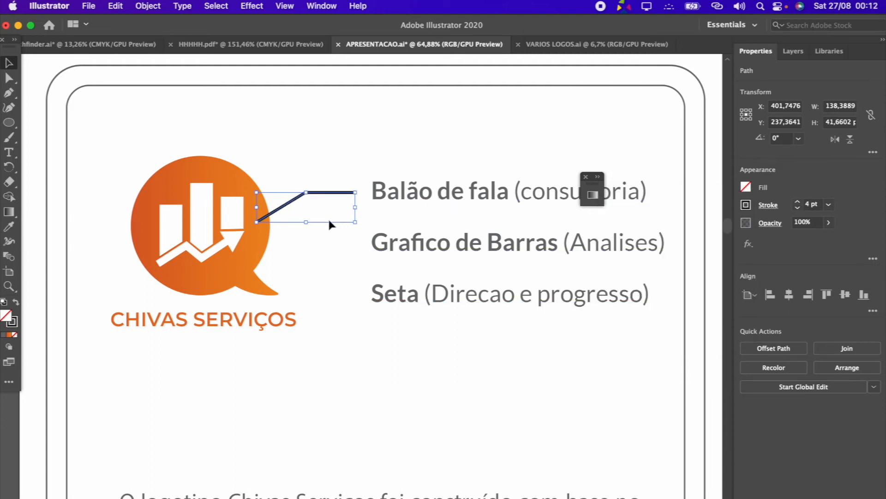
{"action": "left_click", "coordinate": [325, 243]}
Draw a second angled connector with the Pen tool from the logo's arrow to the "Seta" line
{"action": "scroll", "coordinate": [325, 243], "scroll_direction": "up", "scroll_amount": 2}
{"action": "key", "text": "p"}
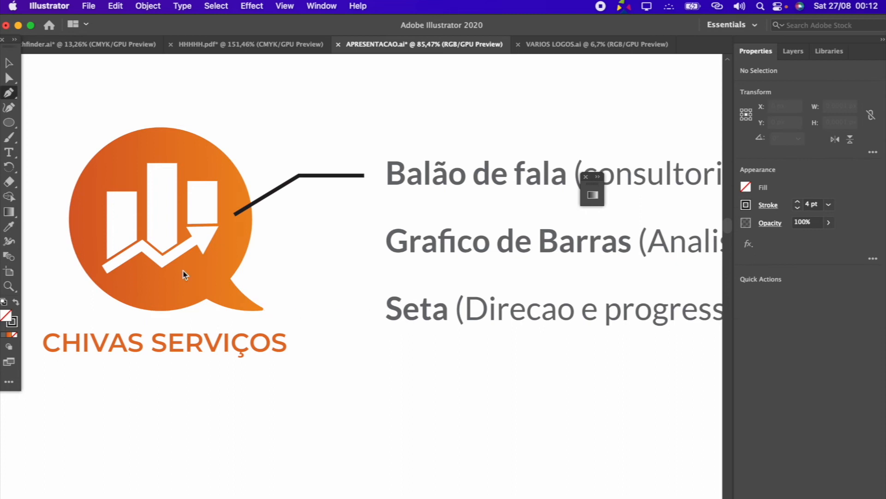
{"action": "left_click", "coordinate": [177, 253]}
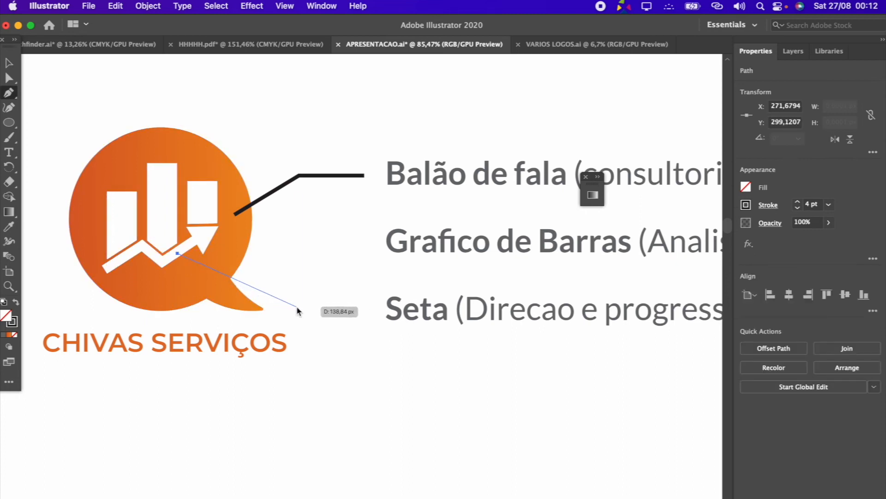
{"action": "left_click", "coordinate": [299, 310]}
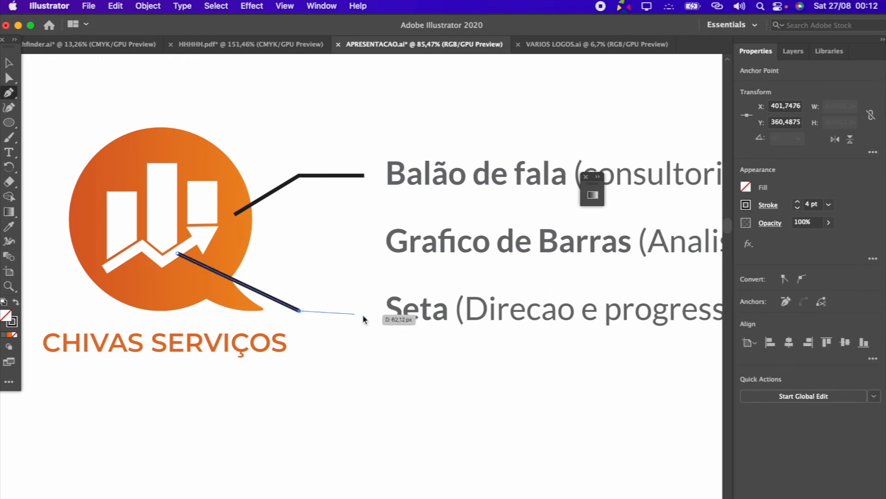
{"action": "left_click", "coordinate": [373, 311]}
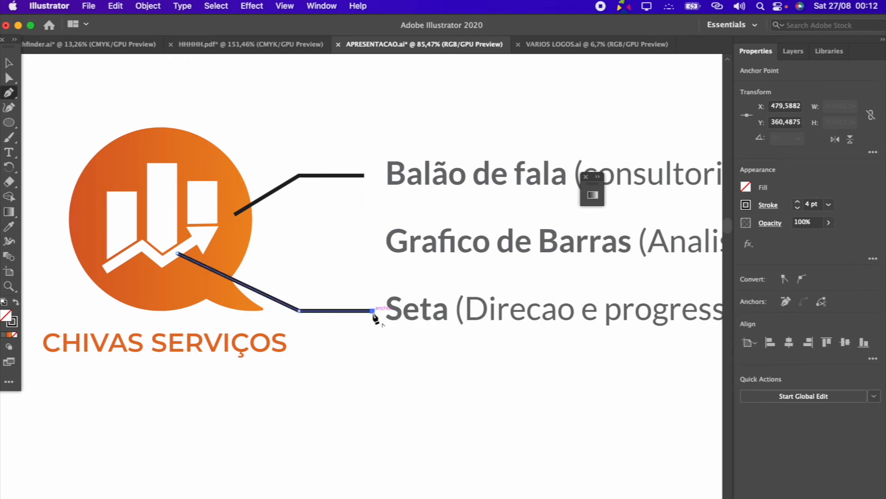
{"action": "key", "text": "Escape"}
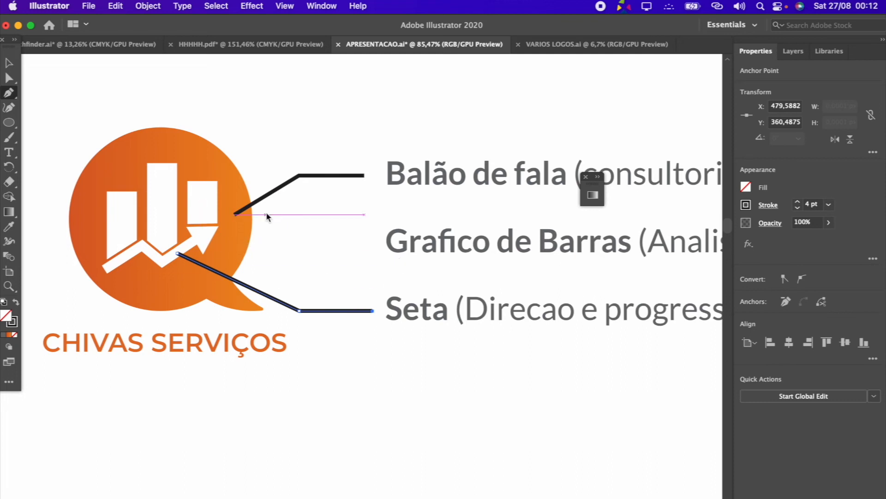
Draw a third angled connector from the logo's shortest right-hand bar to the "Grafico de Barras" line
{"action": "left_click", "coordinate": [206, 207]}
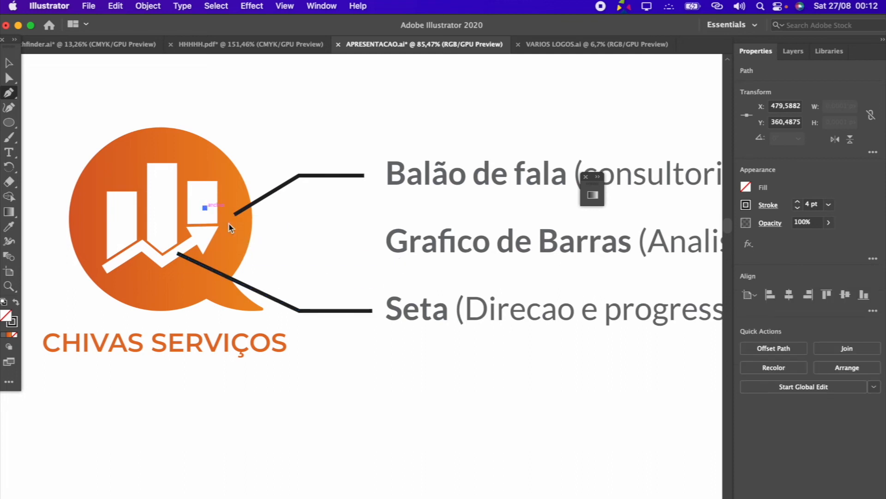
{"action": "left_click", "coordinate": [307, 249]}
{"action": "left_click", "coordinate": [369, 249]}
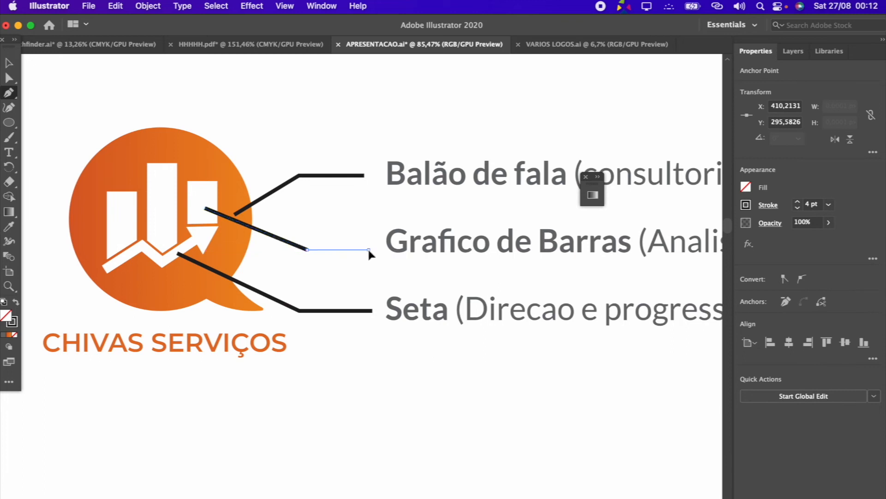
{"action": "left_click", "coordinate": [9, 78]}
{"action": "left_click", "coordinate": [335, 286]}
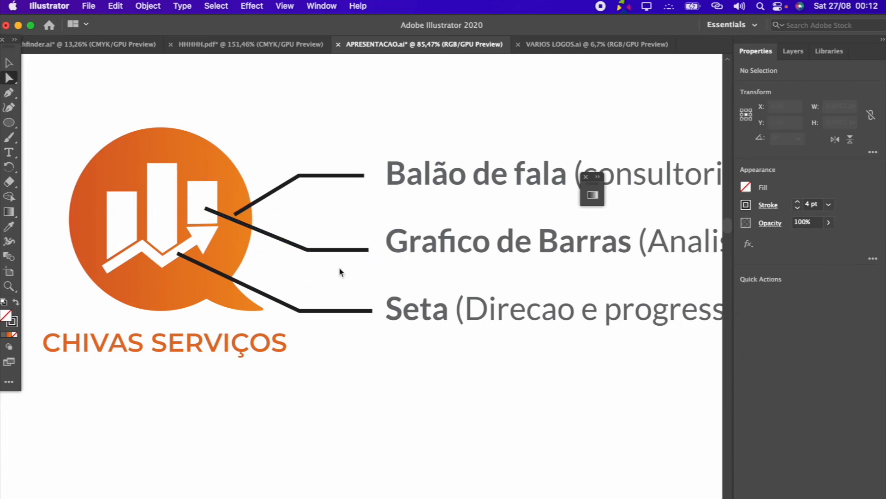
Shift the middle connector's horizontal segment slightly up and left to line it up with the "Grafico de Barras" text
{"action": "scroll", "coordinate": [340, 270], "scroll_direction": "up", "scroll_amount": 3}
{"action": "left_click", "coordinate": [294, 242]}
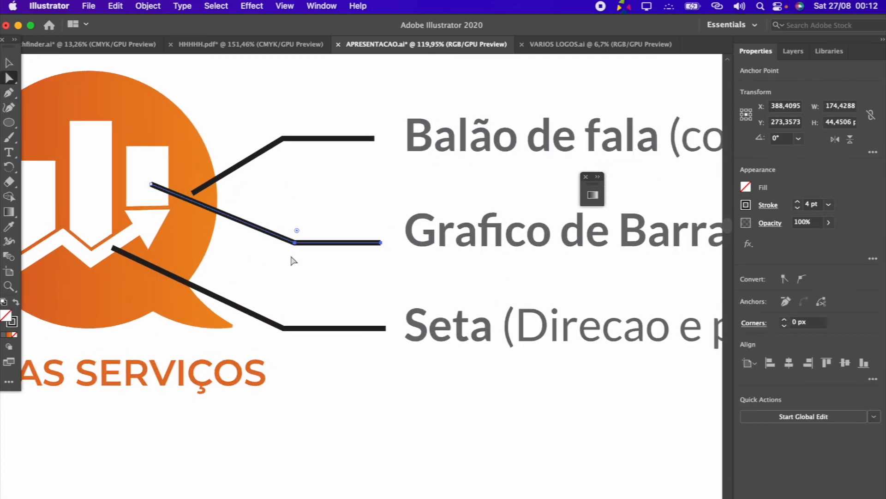
{"action": "left_click_drag", "start_coordinate": [297, 243], "coordinate": [288, 232]}
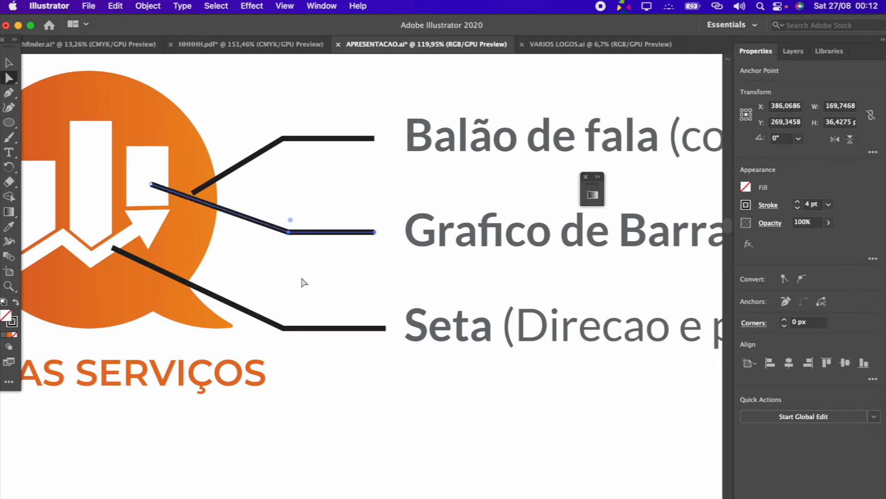
{"action": "left_click", "coordinate": [302, 281]}
Raise the top connector's starting point inside the balloon until the whole connector runs straight and horizontal
{"action": "left_click", "coordinate": [191, 193]}
{"action": "left_click_drag", "start_coordinate": [191, 194], "coordinate": [199, 165]}
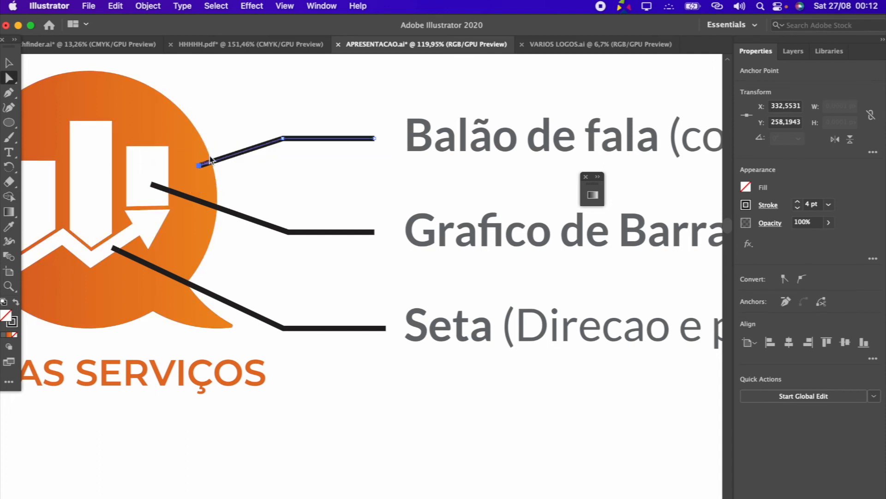
{"action": "left_click", "coordinate": [249, 111]}
{"action": "scroll", "coordinate": [402, 281], "scroll_direction": "left", "scroll_amount": 5}
{"action": "left_click", "coordinate": [321, 174]}
{"action": "left_click_drag", "start_coordinate": [321, 175], "coordinate": [310, 146]}
{"action": "left_click", "coordinate": [361, 141]}
Give all three connectors a 3 pt dashed stroke with a 6 pt dash
{"action": "left_click", "coordinate": [9, 63]}
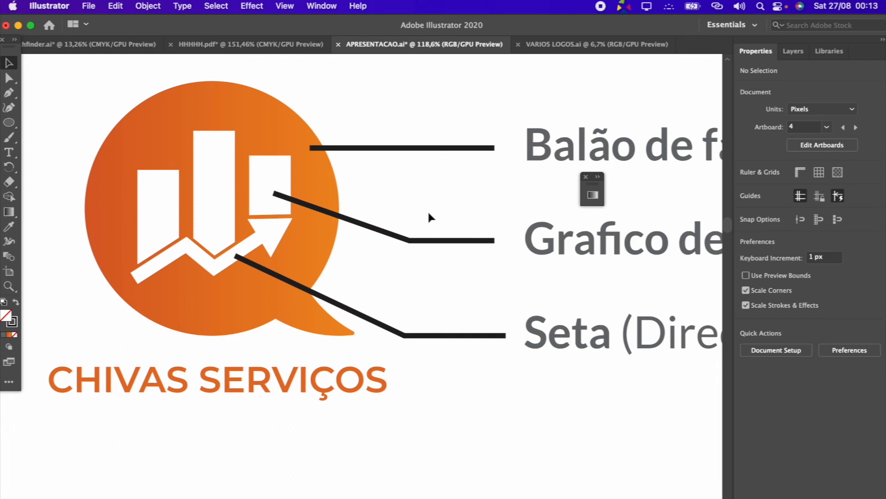
{"action": "left_click_drag", "start_coordinate": [438, 329], "coordinate": [439, 329]}
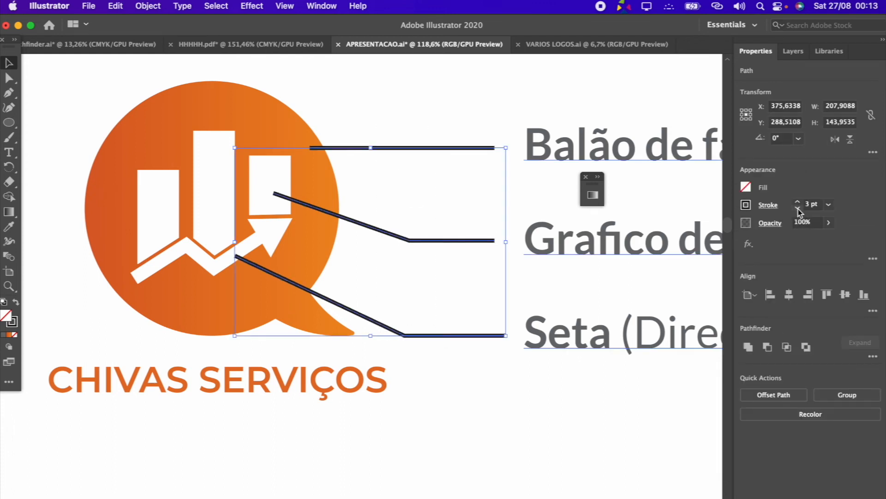
{"action": "left_click", "coordinate": [745, 205]}
{"action": "left_click", "coordinate": [773, 206]}
{"action": "left_click", "coordinate": [768, 206]}
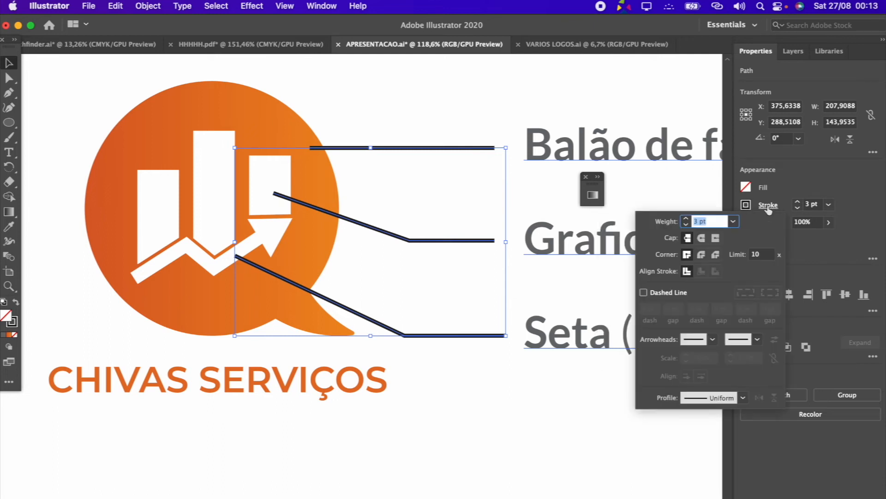
{"action": "left_click", "coordinate": [643, 292]}
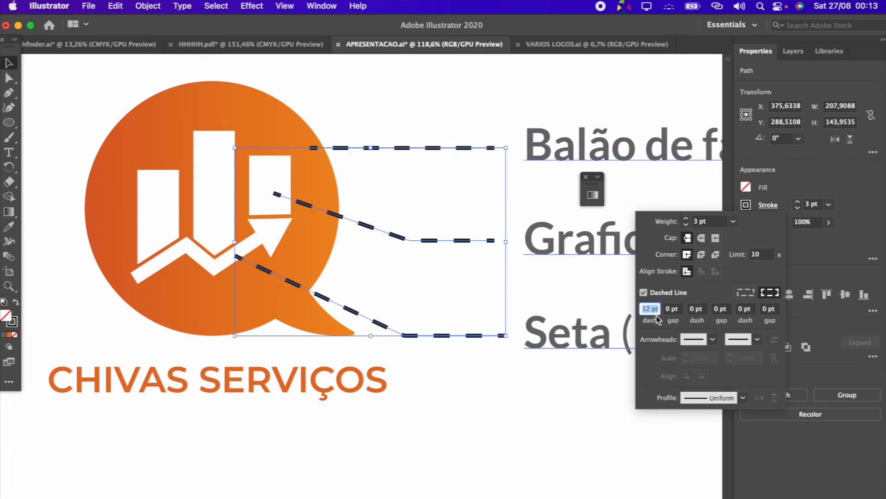
{"action": "type", "text": "6"}
{"action": "key", "text": "Return"}
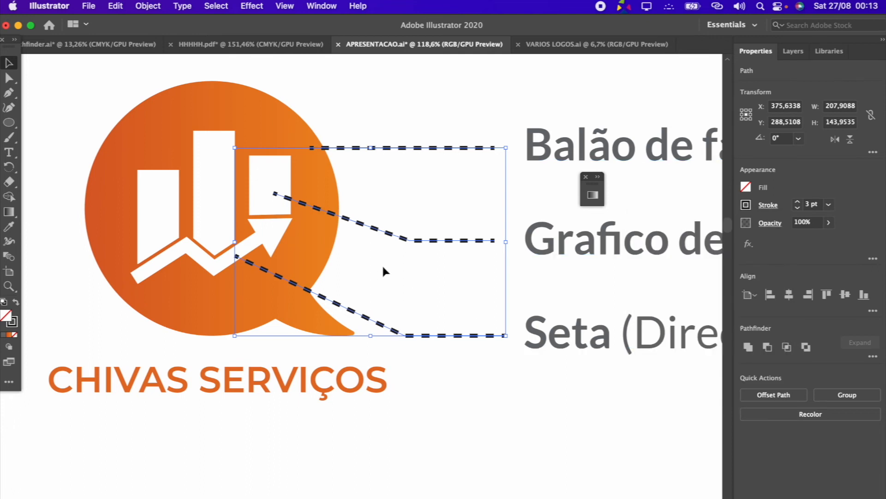
Change the stroke color of the three dashed connectors to dark gray
{"action": "left_click", "coordinate": [746, 205]}
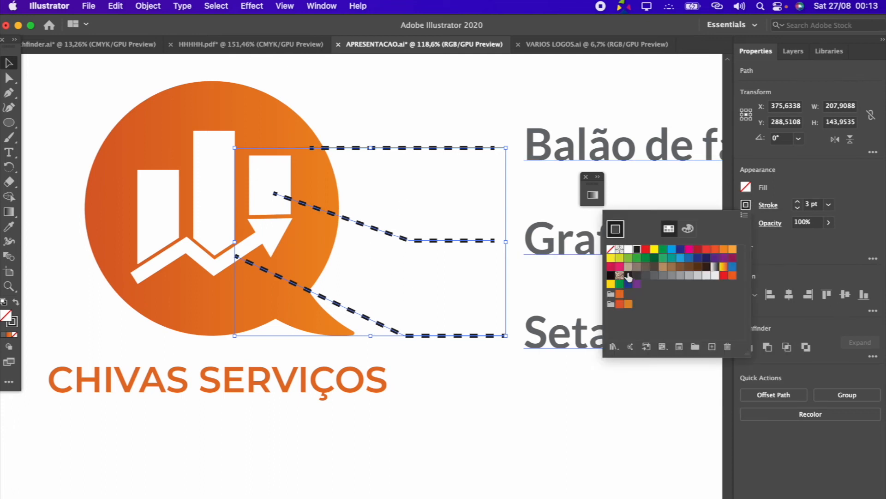
{"action": "left_click", "coordinate": [646, 277]}
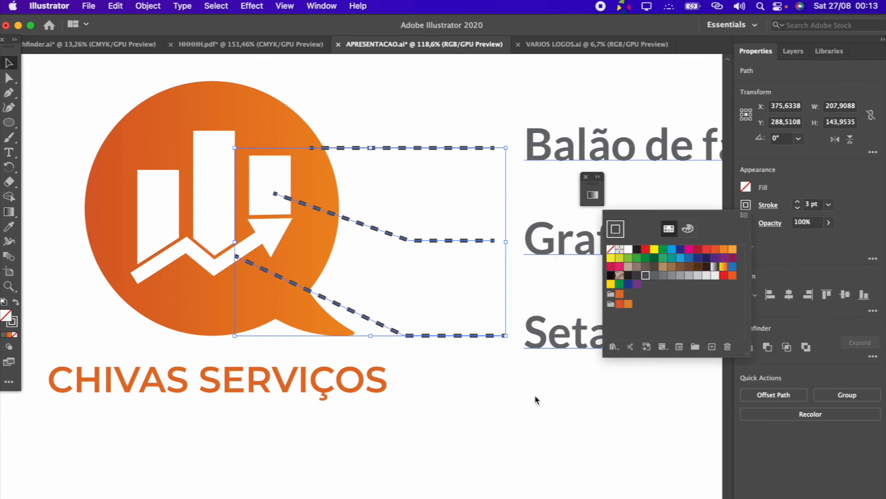
{"action": "left_click", "coordinate": [535, 397]}
{"action": "left_click", "coordinate": [500, 94]}
Draw a circle about 17 px wide centered on the text-side end of the top connector
{"action": "left_click", "coordinate": [9, 122]}
{"action": "left_click_drag", "start_coordinate": [497, 150], "coordinate": [506, 159]}
{"action": "left_click", "coordinate": [8, 64]}
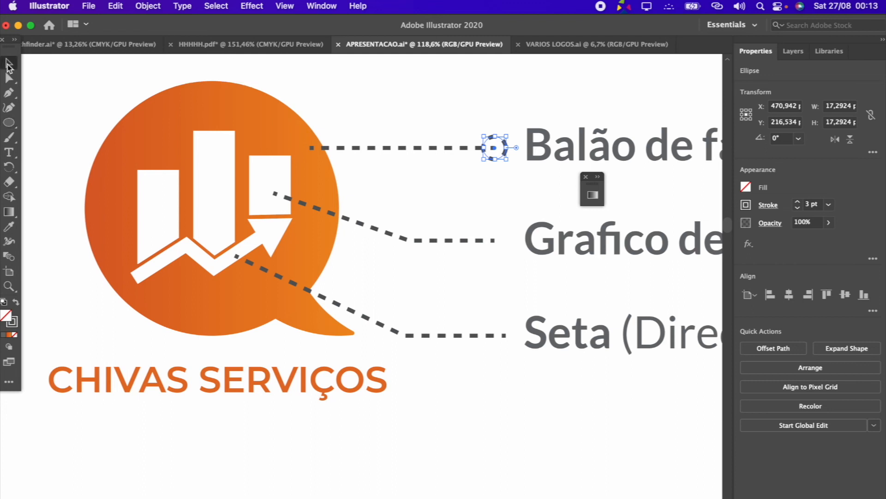
Remove the small circle's stroke and fill it with dark gray
{"action": "scroll", "coordinate": [471, 125], "scroll_direction": "up", "scroll_amount": 5}
{"action": "left_click", "coordinate": [483, 113]}
{"action": "left_click", "coordinate": [525, 171]}
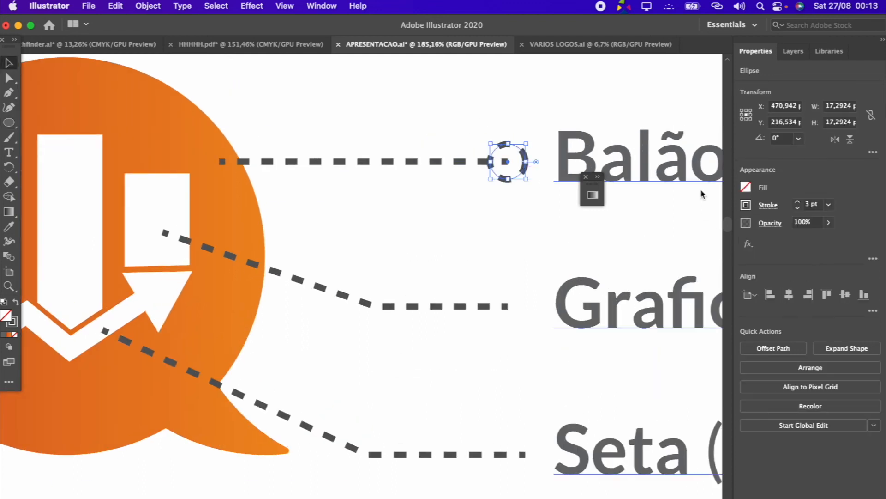
{"action": "left_click", "coordinate": [746, 205]}
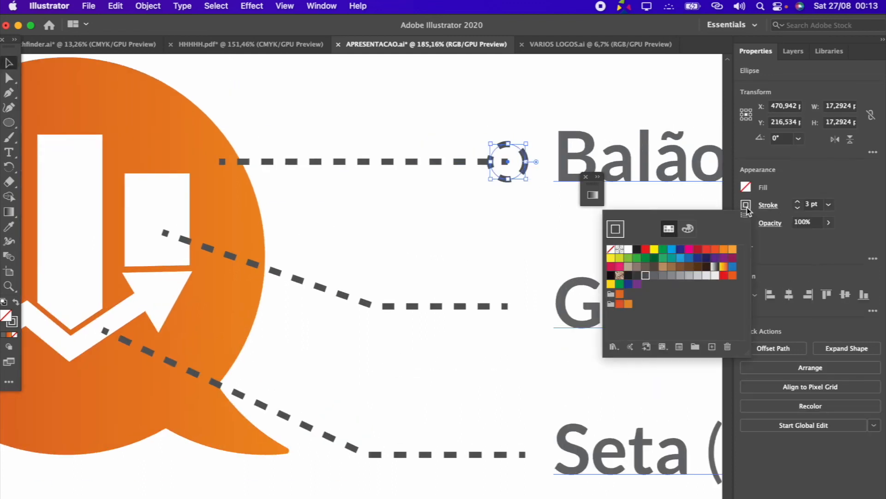
{"action": "left_click", "coordinate": [612, 250]}
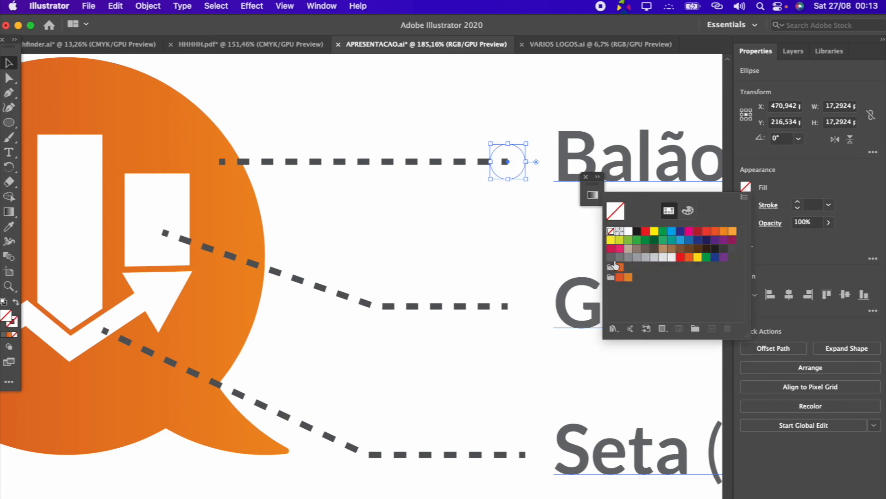
{"action": "left_click", "coordinate": [615, 266]}
{"action": "left_click", "coordinate": [502, 206]}
{"action": "left_click", "coordinate": [502, 206]}
{"action": "left_click", "coordinate": [505, 160]}
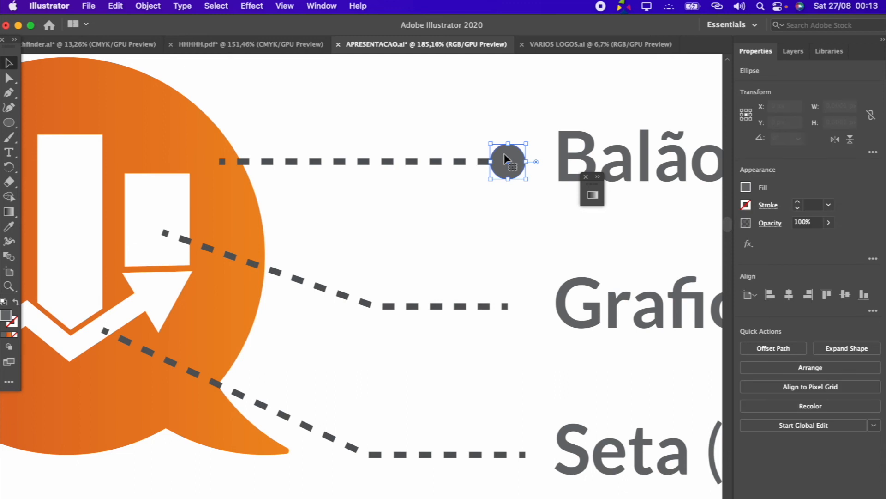
Duplicate the gray circle onto the text-side ends of the middle and bottom connectors
{"action": "scroll", "coordinate": [506, 159], "scroll_direction": "up", "scroll_amount": 4}
{"action": "left_click_drag", "start_coordinate": [542, 195], "coordinate": [528, 325]}
{"action": "scroll", "coordinate": [516, 172], "scroll_direction": "down", "scroll_amount": 3}
{"action": "scroll", "coordinate": [520, 309], "scroll_direction": "down", "scroll_amount": 3}
{"action": "left_click_drag", "start_coordinate": [509, 245], "coordinate": [510, 410]}
{"action": "left_click", "coordinate": [502, 437]}
Shorten the bottom connector so its text-side end point sits at the center of its circle
{"action": "key", "text": "a"}
{"action": "left_click", "coordinate": [465, 410]}
{"action": "left_click_drag", "start_coordinate": [525, 408], "coordinate": [506, 409]}
{"action": "left_click", "coordinate": [528, 387]}
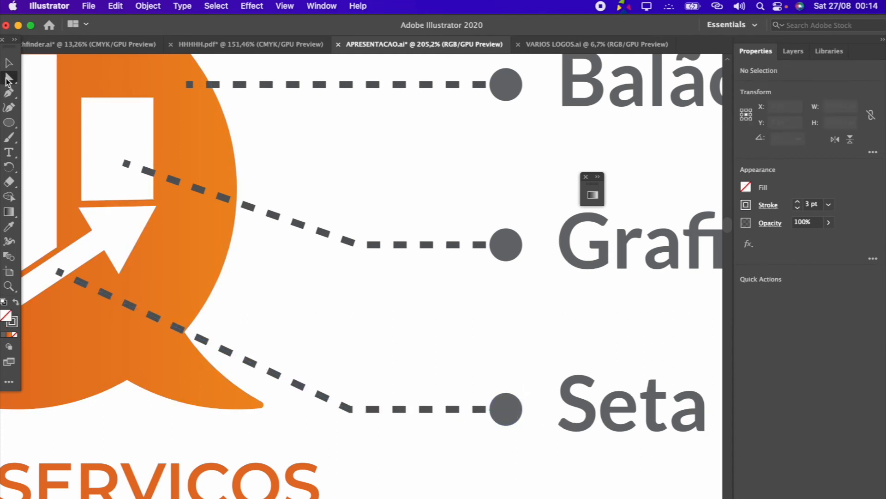
Change the font of the logo description paragraph below the diagram to Lato Regular
{"action": "scroll", "coordinate": [405, 368], "scroll_direction": "down", "scroll_amount": 10}
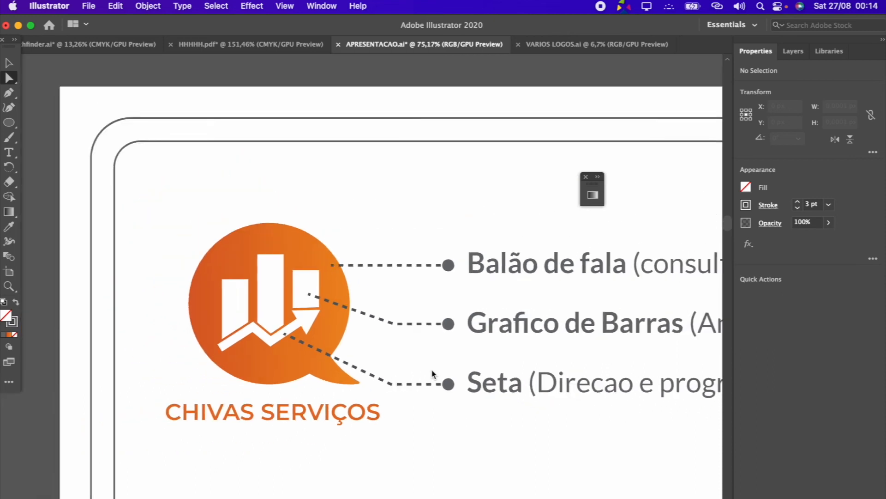
{"action": "left_click", "coordinate": [9, 63]}
{"action": "scroll", "coordinate": [166, 211], "scroll_direction": "down", "scroll_amount": 3}
{"action": "scroll", "coordinate": [419, 389], "scroll_direction": "down", "scroll_amount": 3}
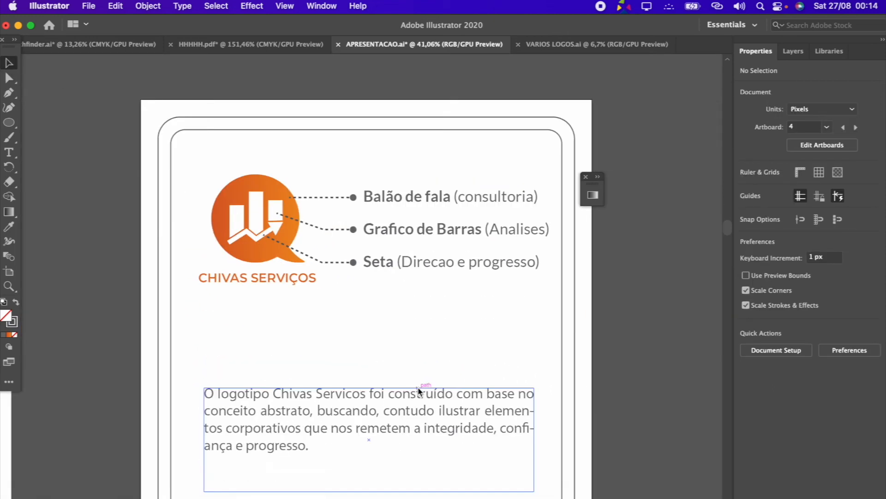
{"action": "left_click", "coordinate": [419, 389]}
{"action": "left_click", "coordinate": [801, 292]}
{"action": "type", "text": "lat"}
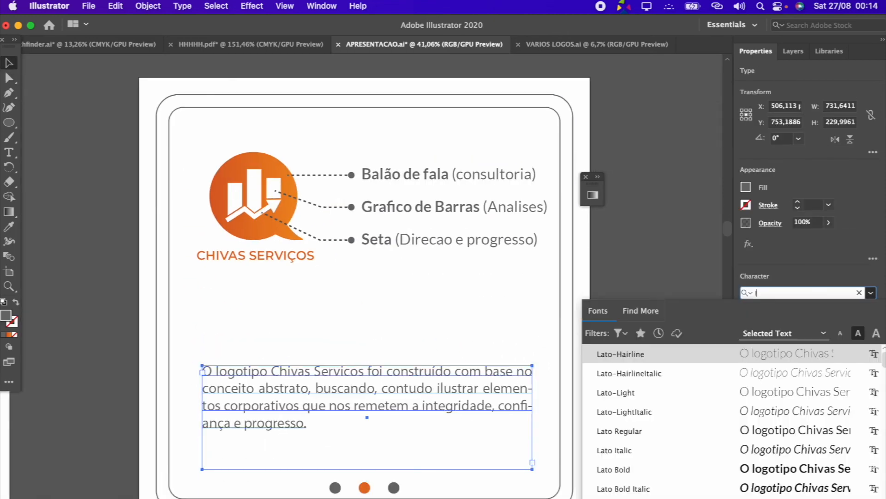
{"action": "left_click", "coordinate": [699, 432]}
{"action": "left_click", "coordinate": [631, 420]}
{"action": "scroll", "coordinate": [633, 418], "scroll_direction": "down", "scroll_amount": 4}
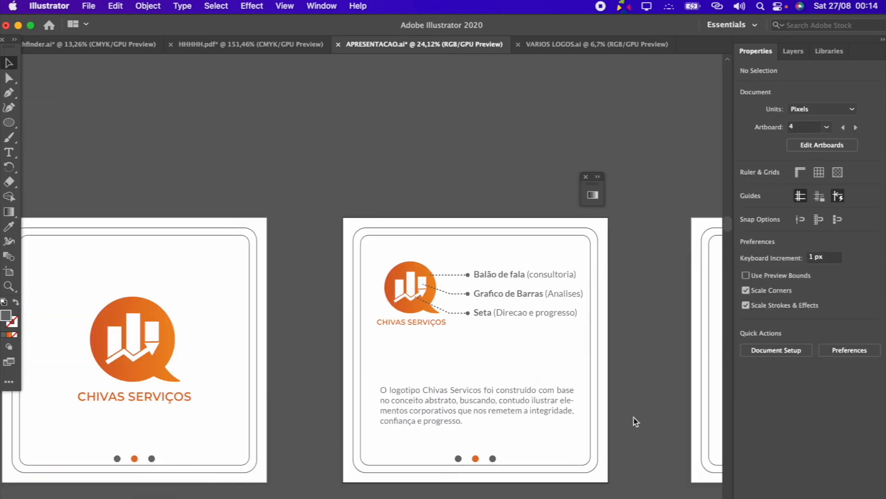
Examine the font and size of the Análise page's body text against the concept page's paragraph
{"action": "scroll", "coordinate": [633, 419], "scroll_direction": "left", "scroll_amount": 10}
{"action": "scroll", "coordinate": [602, 322], "scroll_direction": "up", "scroll_amount": 4}
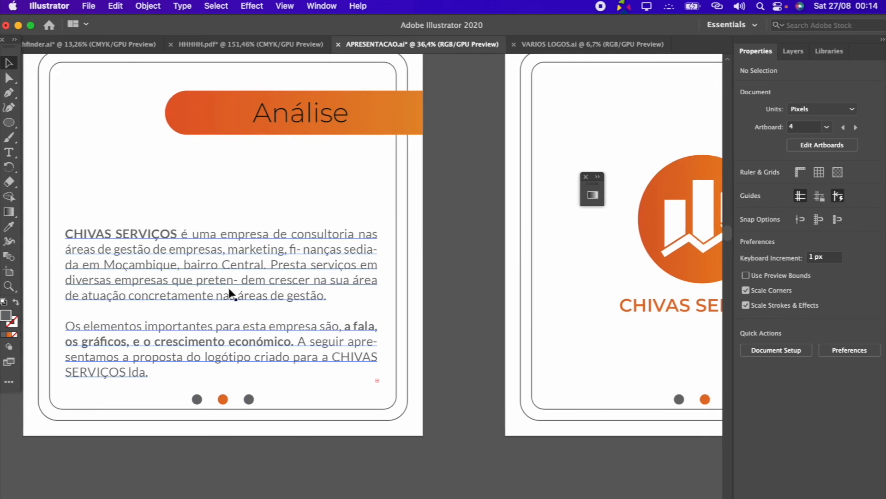
{"action": "left_click", "coordinate": [229, 287]}
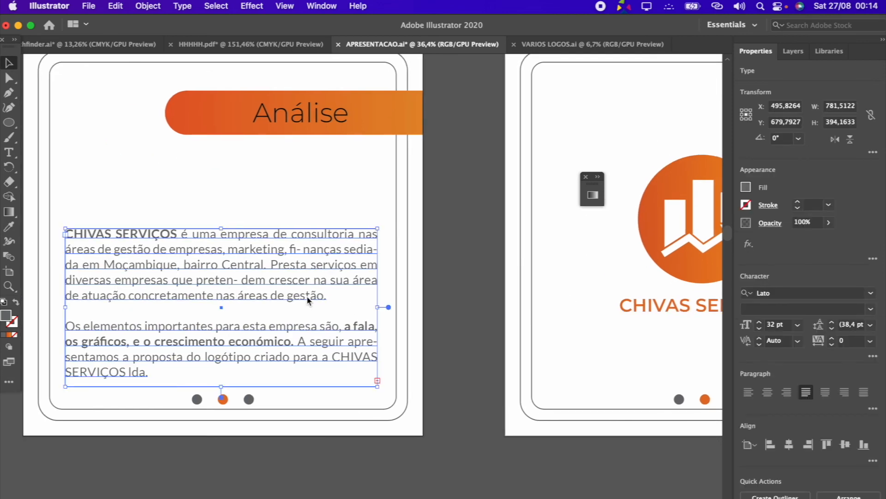
{"action": "left_click", "coordinate": [9, 153]}
{"action": "left_click_drag", "start_coordinate": [226, 280], "coordinate": [252, 297]}
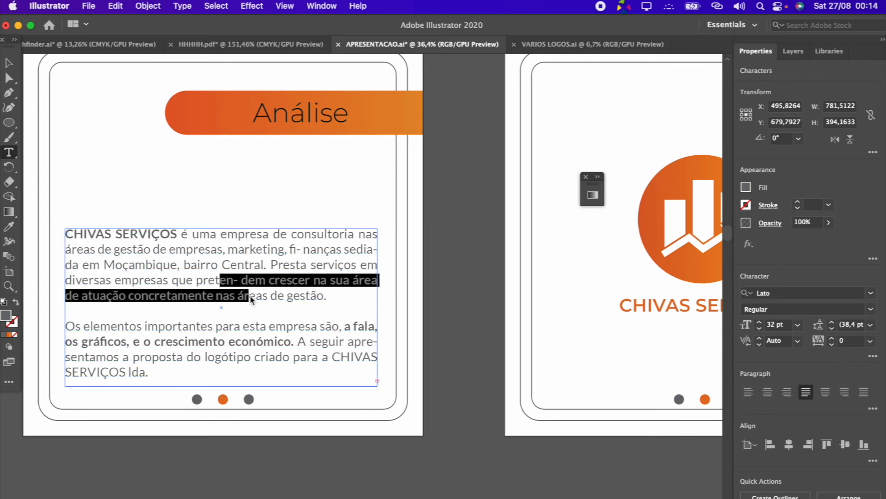
{"action": "left_click", "coordinate": [10, 64]}
{"action": "scroll", "coordinate": [145, 251], "scroll_direction": "down", "scroll_amount": 2}
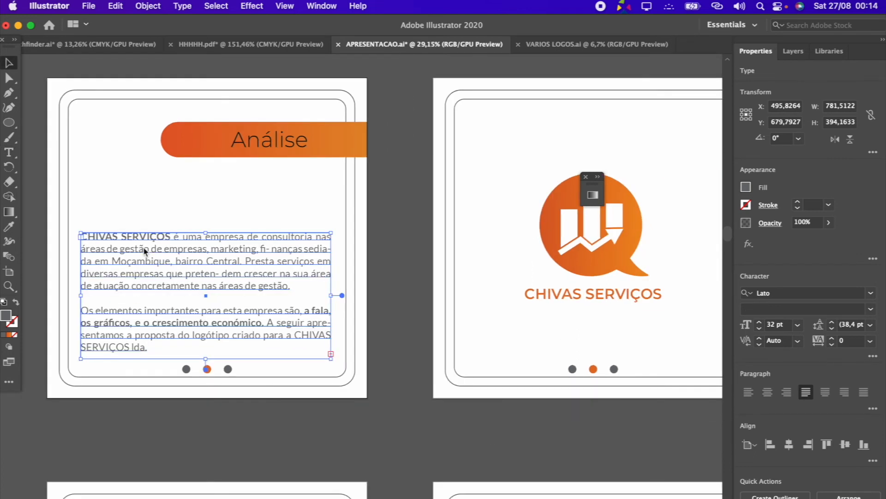
{"action": "scroll", "coordinate": [144, 251], "scroll_direction": "right", "scroll_amount": 10}
{"action": "scroll", "coordinate": [483, 267], "scroll_direction": "up", "scroll_amount": 3}
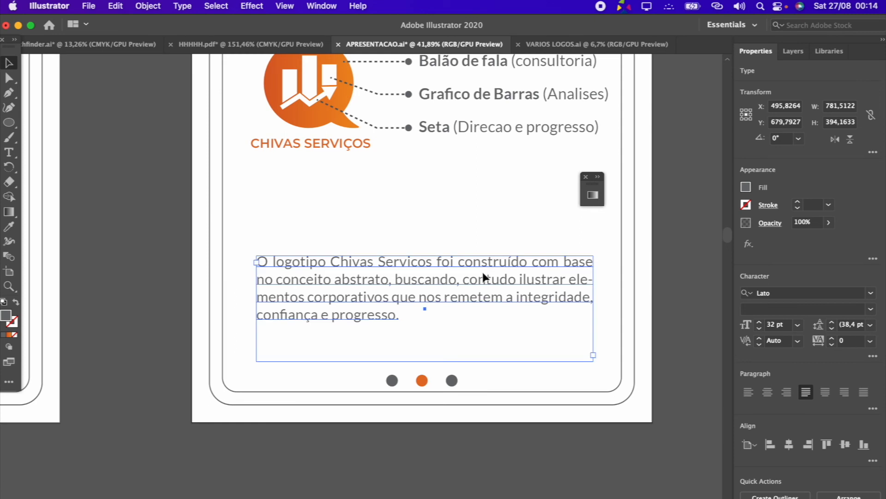
{"action": "left_click", "coordinate": [660, 272]}
{"action": "scroll", "coordinate": [339, 304], "scroll_direction": "down", "scroll_amount": 4}
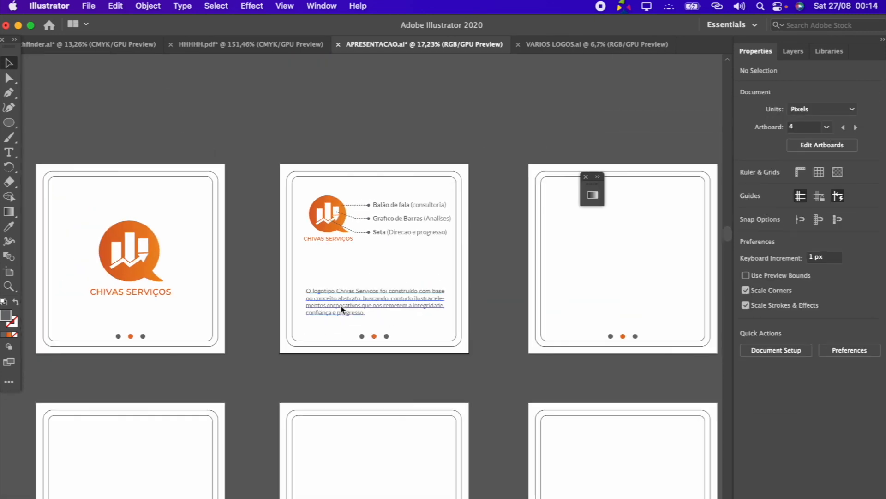
{"action": "scroll", "coordinate": [340, 304], "scroll_direction": "left", "scroll_amount": 3}
{"action": "scroll", "coordinate": [340, 304], "scroll_direction": "down", "scroll_amount": 2}
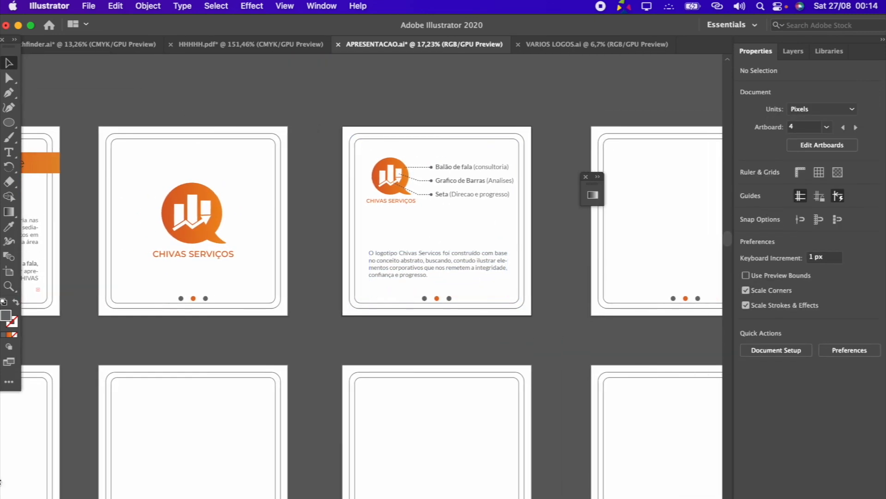
Copy the logo group from the centered-logo artboard for use on the empty artboard 5
{"action": "left_click", "coordinate": [213, 240]}
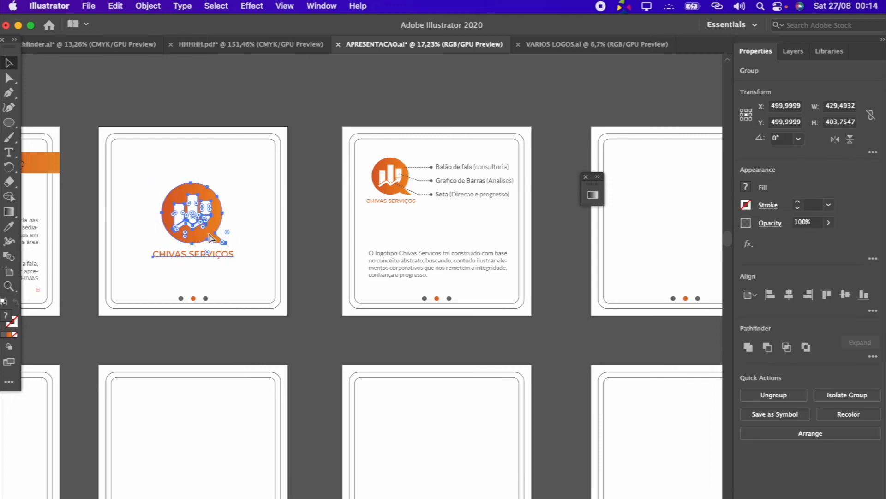
{"action": "scroll", "coordinate": [211, 238], "scroll_direction": "right", "scroll_amount": 5}
{"action": "scroll", "coordinate": [434, 201], "scroll_direction": "up", "scroll_amount": 3}
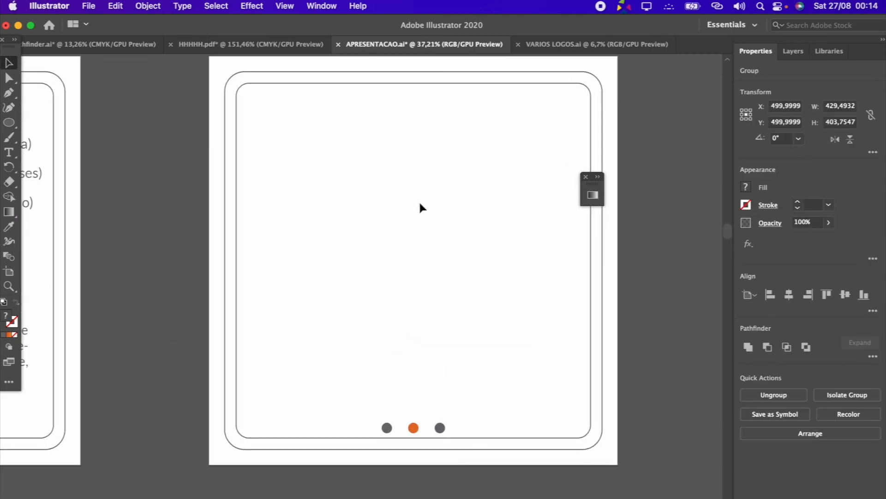
Draw a dark gray square in the upper-left area of artboard 5 and duplicate it to its right with a narrow gap
{"action": "left_click_drag", "start_coordinate": [13, 125], "coordinate": [70, 121]}
{"action": "left_click_drag", "start_coordinate": [256, 117], "coordinate": [382, 235]}
{"action": "left_click_drag", "start_coordinate": [395, 238], "coordinate": [396, 239]}
{"action": "key", "text": "v"}
{"action": "mouse_move", "coordinate": [305, 185]}
{"action": "left_mouse_down"}
{"action": "mouse_move", "coordinate": [432, 203]}
{"action": "mouse_move", "coordinate": [454, 197]}
{"action": "left_mouse_up"}
{"action": "left_click_drag", "start_coordinate": [331, 162], "coordinate": [331, 162]}
{"action": "left_click_drag", "start_coordinate": [331, 161], "coordinate": [330, 189]}
{"action": "key", "text": "super+z"}
{"action": "key", "text": "super+shift+a"}
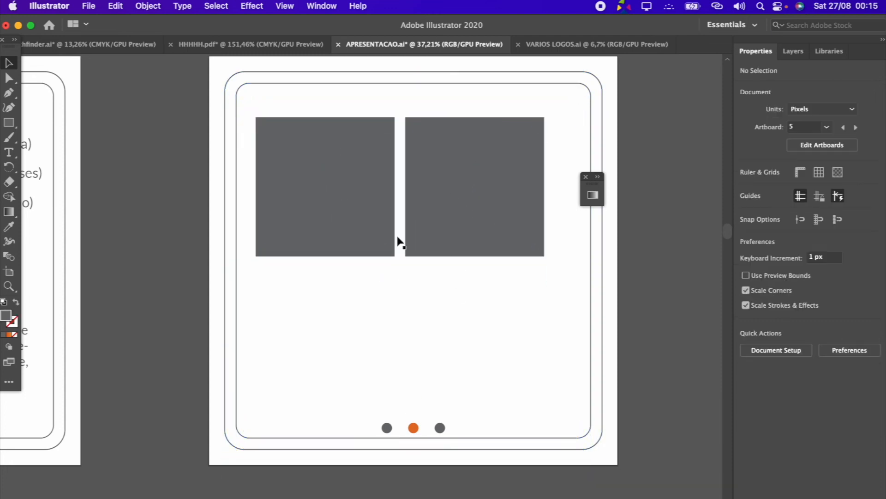
Duplicate the two squares directly below themselves to form a two-by-two grid
{"action": "left_click", "coordinate": [340, 149]}
{"action": "left_click", "coordinate": [453, 160], "text": "shift"}
{"action": "left_click_drag", "start_coordinate": [452, 152], "coordinate": [447, 301]}
{"action": "left_click", "coordinate": [331, 202], "text": "shift"}
{"action": "left_click", "coordinate": [475, 206], "text": "shift"}
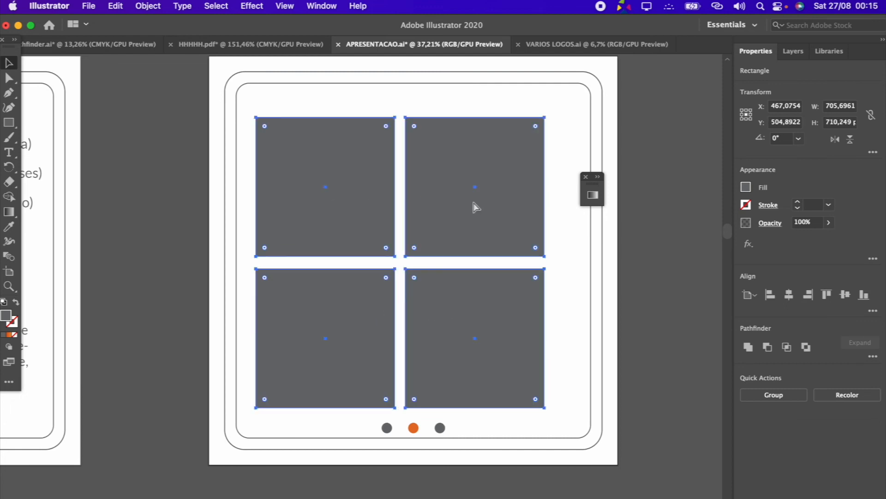
{"action": "key", "text": "super+v"}
{"action": "key", "text": "super+z"}
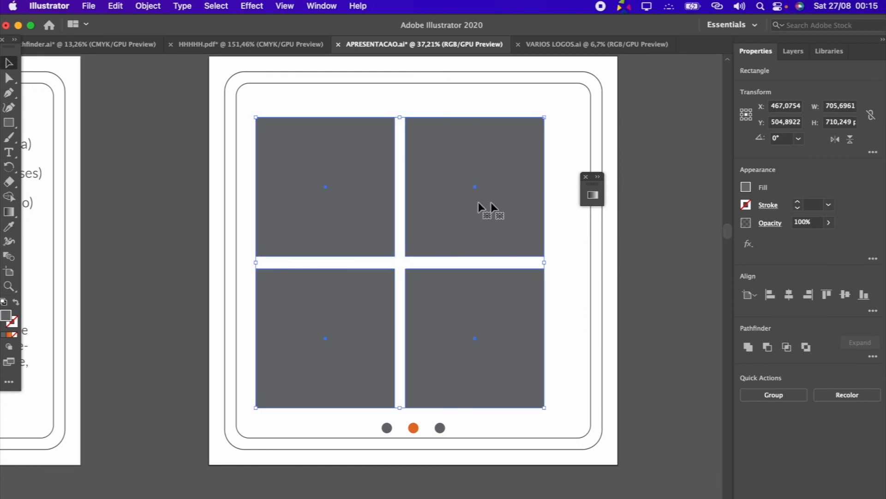
Group the four gray squares
{"action": "left_click", "coordinate": [422, 249]}
{"action": "left_click", "coordinate": [375, 199]}
{"action": "left_click", "coordinate": [475, 189], "text": "shift"}
{"action": "left_click", "coordinate": [463, 317], "text": "shift"}
{"action": "left_click", "coordinate": [334, 319], "text": "shift"}
{"action": "key", "text": "super+g"}
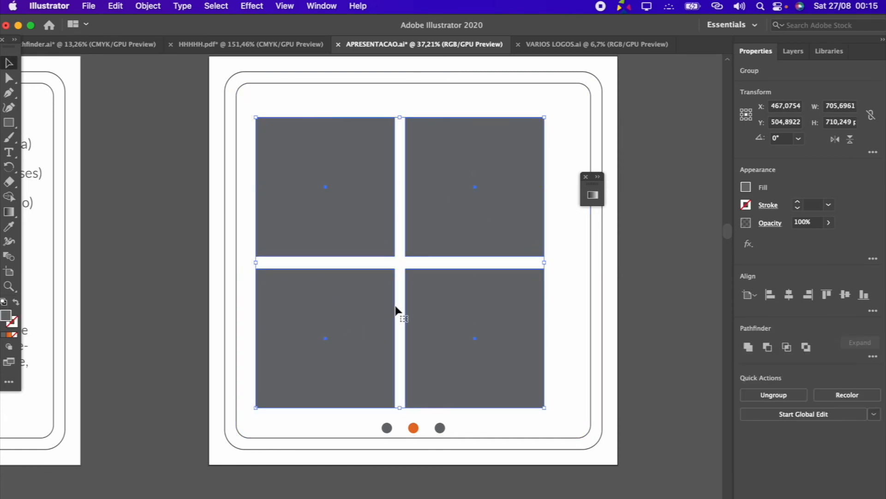
Center the squares group horizontally and vertically on the artboard and enlarge it to about 752 by 757 px
{"action": "left_click", "coordinate": [788, 295]}
{"action": "left_click", "coordinate": [845, 295]}
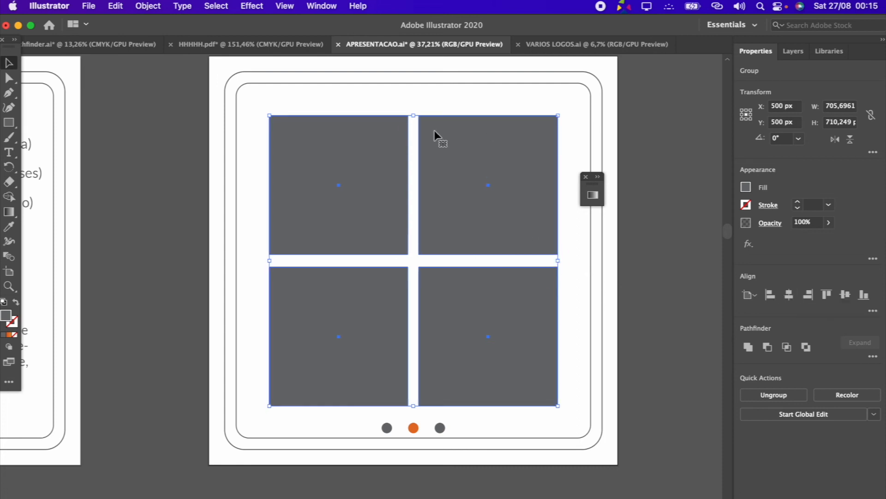
{"action": "left_click_drag", "start_coordinate": [558, 262], "coordinate": [568, 264]}
{"action": "left_click", "coordinate": [678, 277]}
Paste the logo, scale it down to about 277 px wide and center it in the upper-left square
{"action": "key", "text": "cmd+v"}
{"action": "left_click_drag", "start_coordinate": [358, 300], "coordinate": [348, 234]}
{"action": "left_click", "coordinate": [337, 276]}
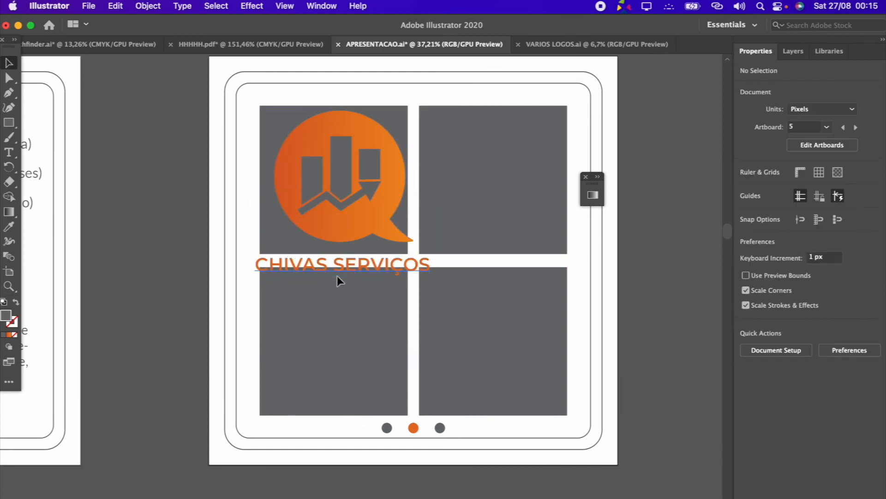
{"action": "left_click", "coordinate": [297, 196]}
{"action": "left_click_drag", "start_coordinate": [340, 274], "coordinate": [342, 230]}
{"action": "left_click_drag", "start_coordinate": [353, 180], "coordinate": [346, 189]}
{"action": "left_click_drag", "start_coordinate": [339, 237], "coordinate": [339, 234]}
{"action": "left_click_drag", "start_coordinate": [340, 194], "coordinate": [343, 201]}
Duplicate the logo into the other three squares at the same relative position
{"action": "left_click_drag", "start_coordinate": [340, 129], "coordinate": [501, 141]}
{"action": "left_click", "coordinate": [667, 316]}
{"action": "left_click", "coordinate": [323, 140], "text": "shift"}
{"action": "left_click_drag", "start_coordinate": [351, 135], "coordinate": [359, 307]}
{"action": "left_click", "coordinate": [676, 325]}
{"action": "left_click", "coordinate": [530, 337]}
{"action": "left_click", "coordinate": [504, 203], "text": "shift"}
{"action": "left_click", "coordinate": [370, 197]}
{"action": "left_click", "coordinate": [342, 294], "text": "shift"}
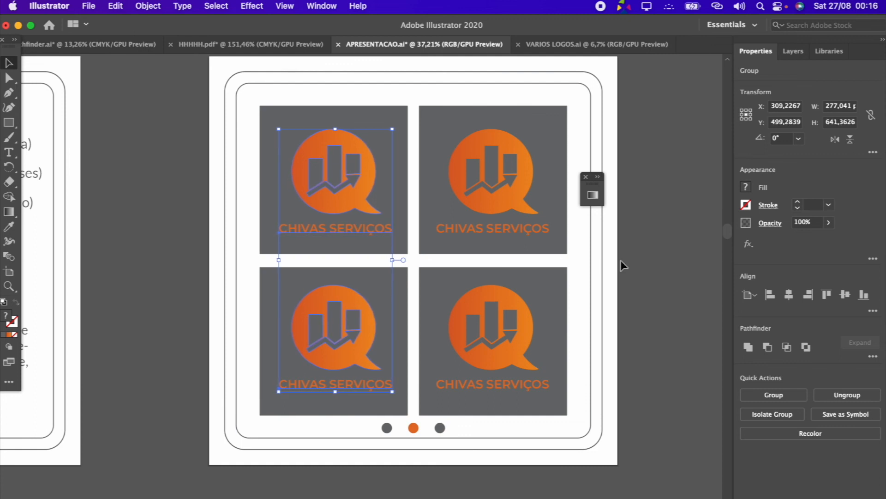
{"action": "left_click", "coordinate": [658, 255]}
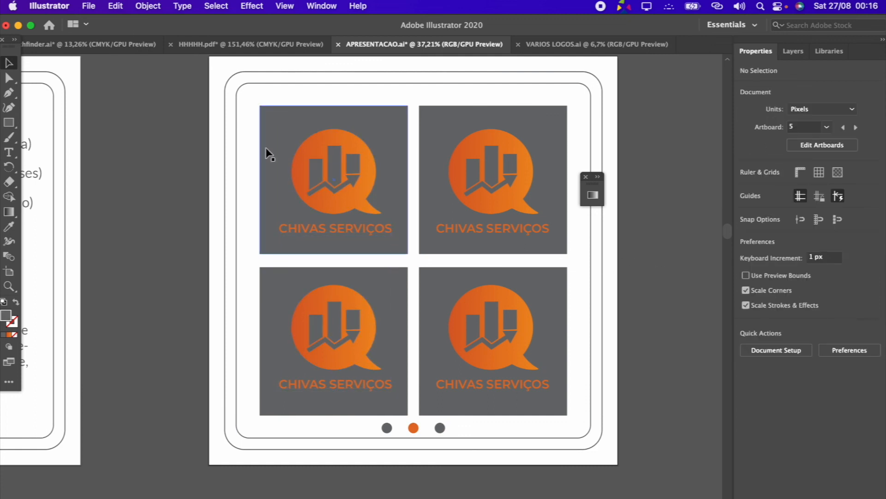
Change the fill of the grouped squares to red
{"action": "left_click", "coordinate": [370, 129]}
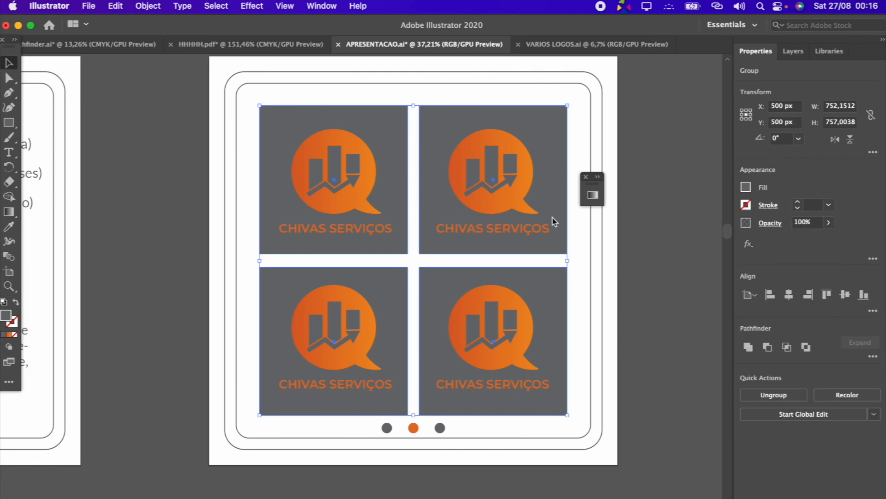
{"action": "left_click", "coordinate": [650, 200]}
{"action": "left_click", "coordinate": [391, 134]}
{"action": "left_click", "coordinate": [746, 188]}
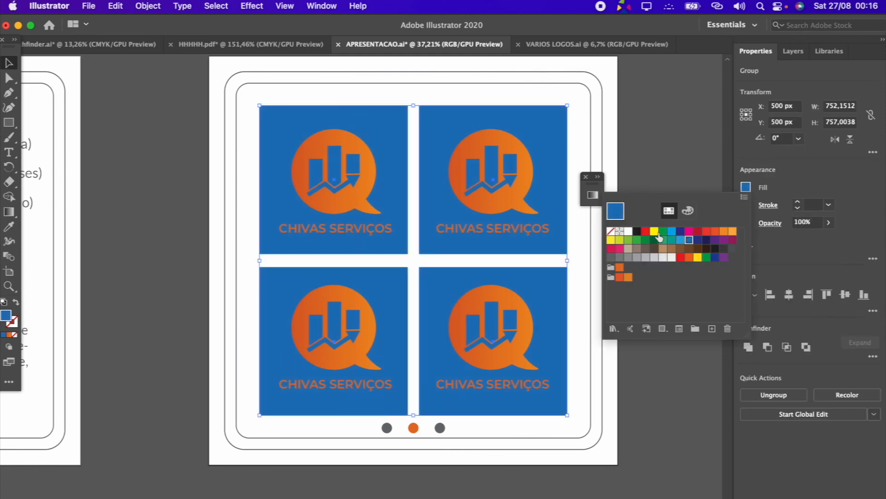
{"action": "left_click", "coordinate": [645, 231]}
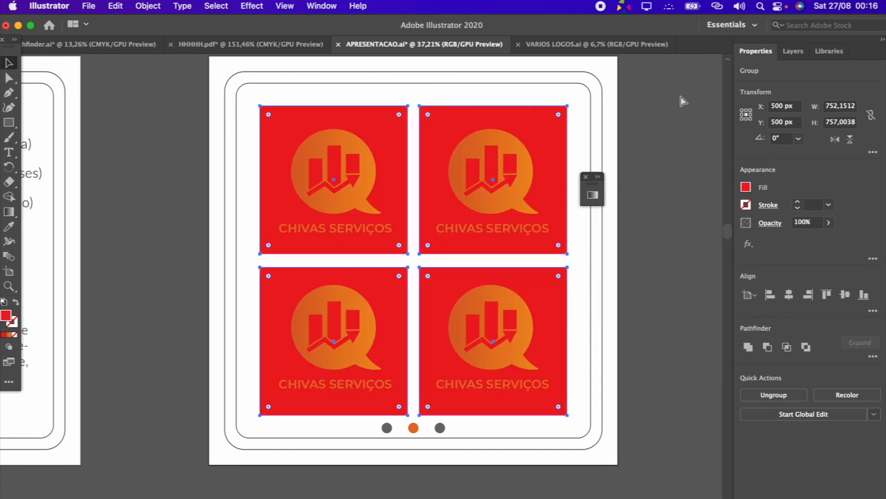
{"action": "left_click", "coordinate": [164, 91]}
Fill only the upper-left square of the group with white and give it a 3 pt stroke
{"action": "left_click", "coordinate": [9, 78]}
{"action": "left_click", "coordinate": [304, 155]}
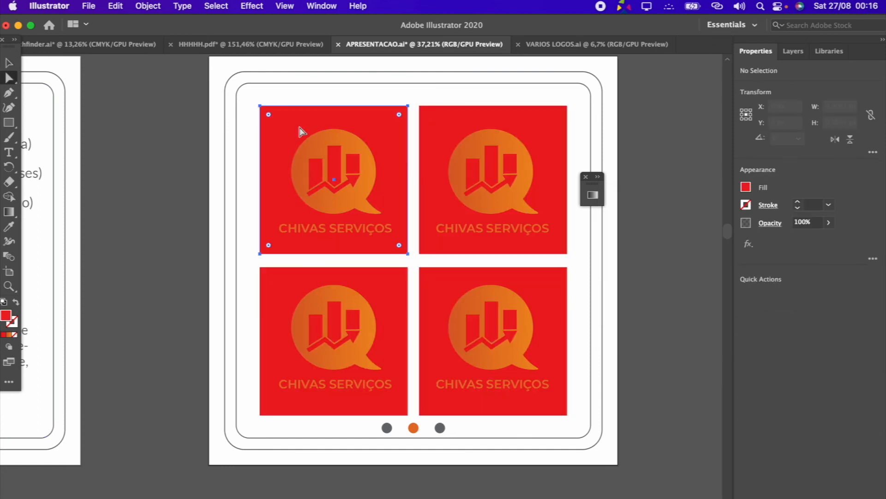
{"action": "left_click", "coordinate": [746, 187]}
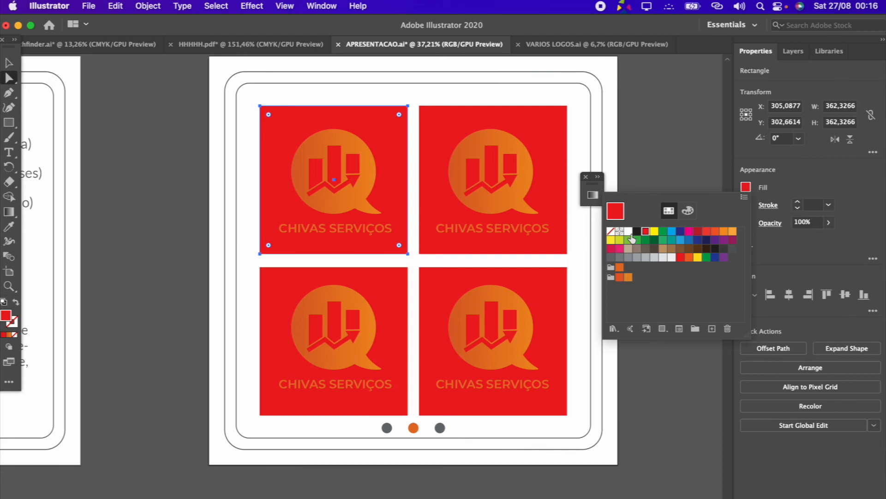
{"action": "left_click", "coordinate": [629, 231]}
{"action": "left_click", "coordinate": [798, 204]}
{"action": "left_click", "coordinate": [799, 205]}
{"action": "left_click", "coordinate": [799, 204]}
{"action": "left_click", "coordinate": [799, 204]}
{"action": "left_click", "coordinate": [798, 207]}
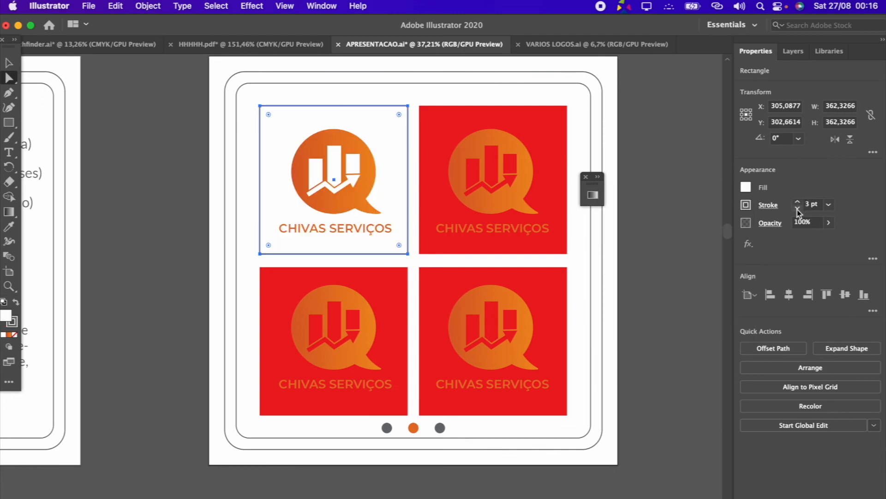
{"action": "scroll", "coordinate": [724, 165], "scroll_direction": "up", "scroll_amount": 5}
{"action": "scroll", "coordinate": [588, 317], "scroll_direction": "down", "scroll_amount": 3}
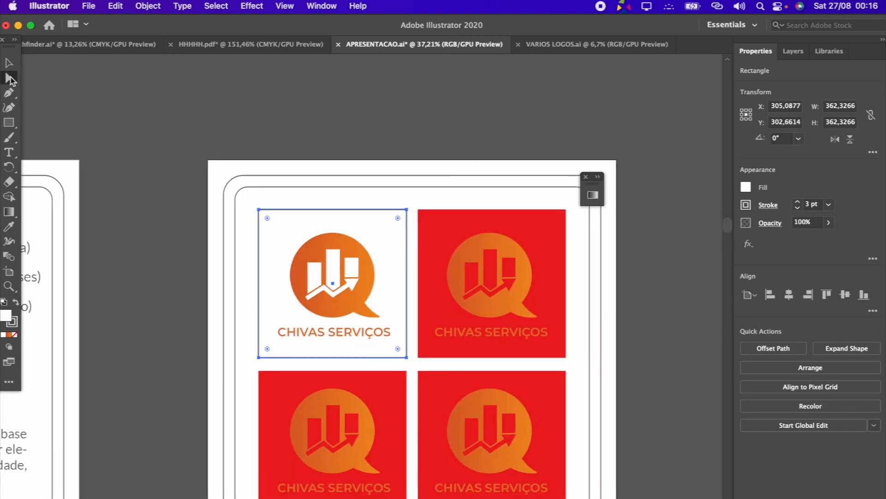
Fill the upper-right square with black
{"action": "left_click", "coordinate": [73, 92]}
{"action": "left_click", "coordinate": [531, 261]}
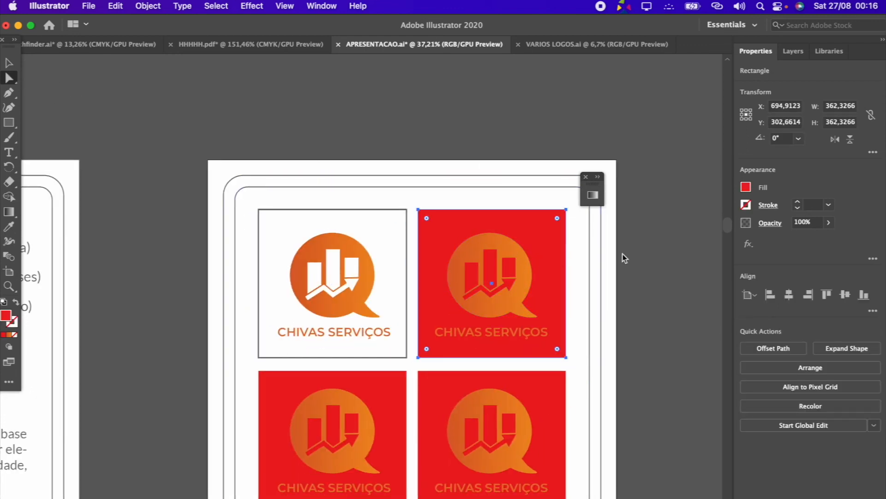
{"action": "left_click", "coordinate": [746, 187]}
{"action": "left_click", "coordinate": [636, 236]}
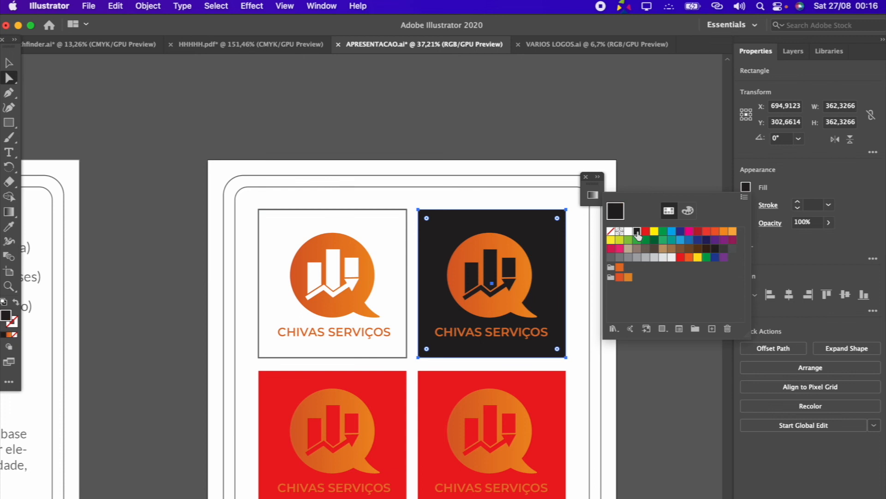
{"action": "left_click", "coordinate": [631, 162]}
{"action": "left_click", "coordinate": [642, 315]}
Fill the lower-left square with the orange gradient sampled from the logo's speech balloon
{"action": "scroll", "coordinate": [642, 316], "scroll_direction": "down", "scroll_amount": 3}
{"action": "left_click", "coordinate": [384, 339]}
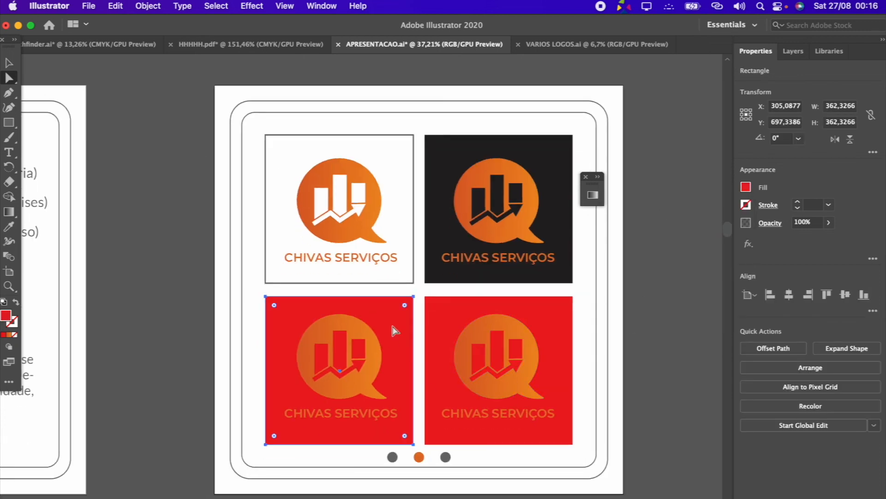
{"action": "left_click", "coordinate": [323, 174]}
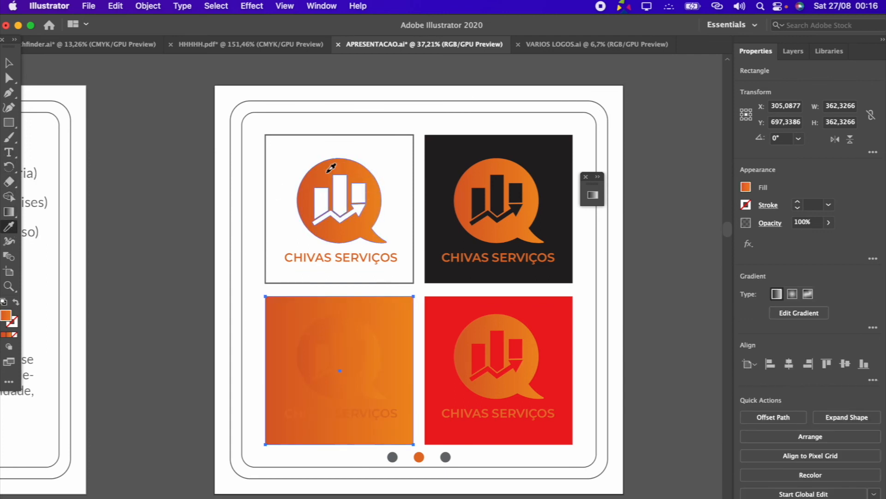
{"action": "left_click", "coordinate": [9, 63]}
{"action": "left_click", "coordinate": [163, 115]}
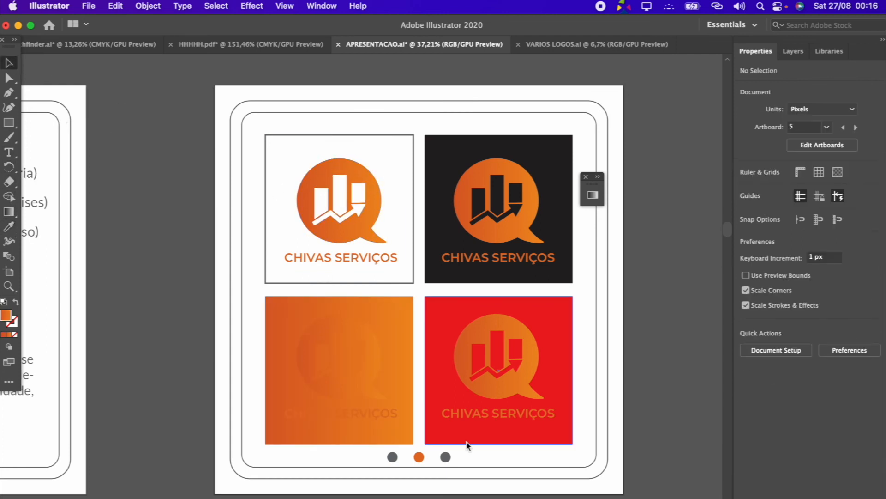
Fill the logos on the orange gradient square and the red square with white
{"action": "left_click", "coordinate": [372, 358]}
{"action": "left_click", "coordinate": [746, 187]}
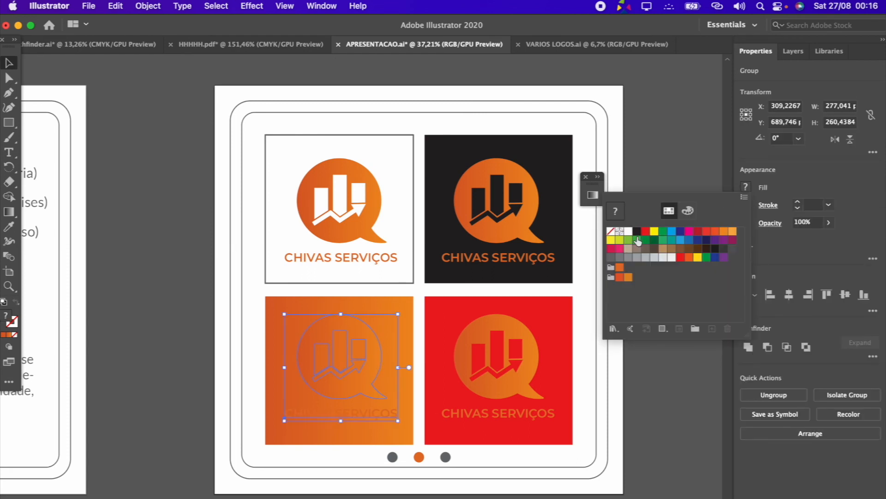
{"action": "left_click", "coordinate": [630, 237]}
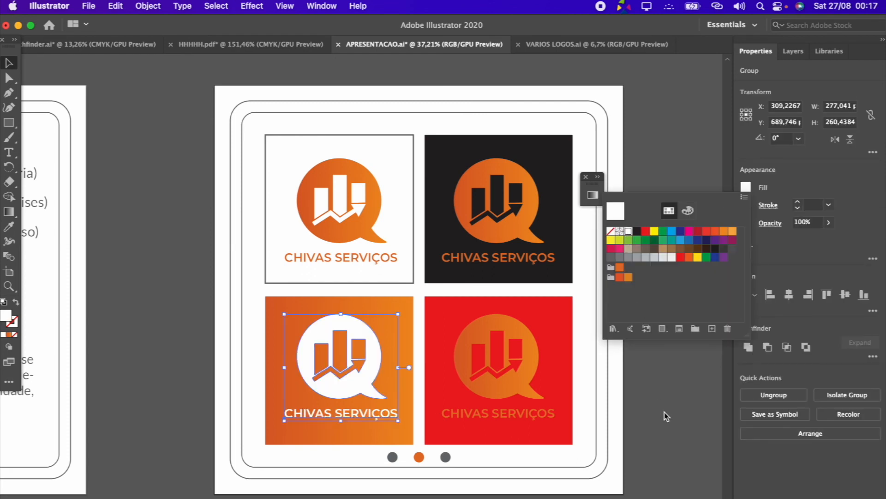
{"action": "left_click", "coordinate": [513, 332]}
{"action": "left_click", "coordinate": [746, 187]}
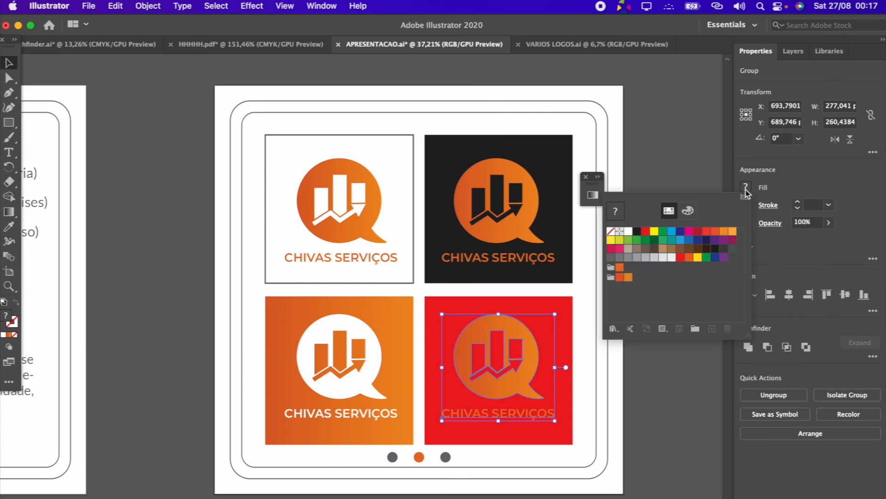
{"action": "left_click", "coordinate": [620, 232]}
{"action": "left_click", "coordinate": [570, 320]}
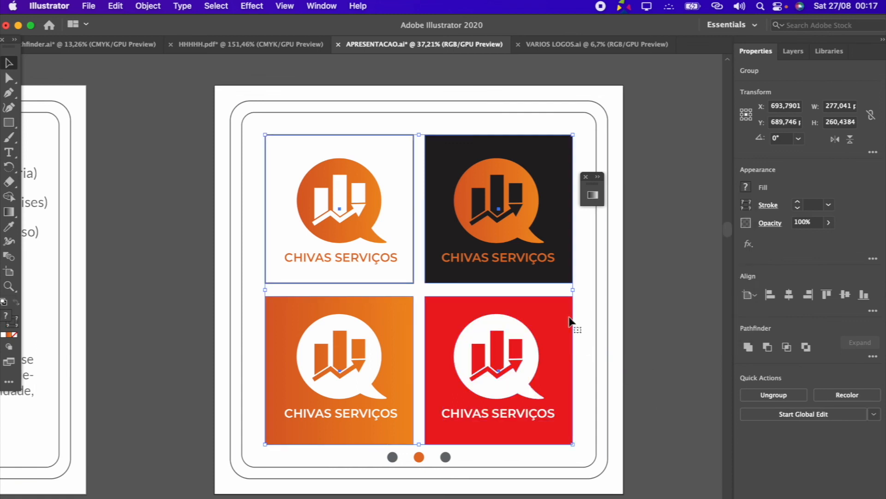
{"action": "left_click", "coordinate": [621, 332]}
Fill only the red lower-right square with the black sampled from the upper-right square
{"action": "key", "text": "a"}
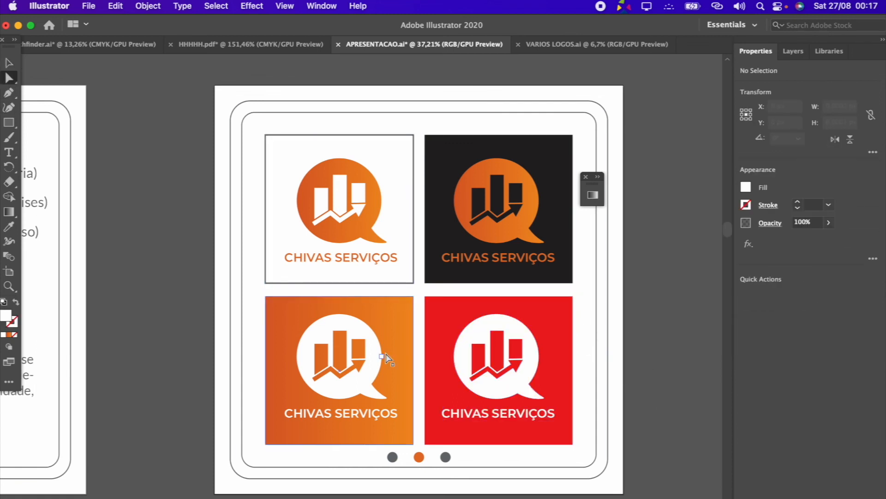
{"action": "left_click", "coordinate": [450, 329]}
{"action": "left_click", "coordinate": [9, 226]}
{"action": "left_click", "coordinate": [458, 149]}
{"action": "key", "text": "v"}
{"action": "left_click", "coordinate": [656, 300]}
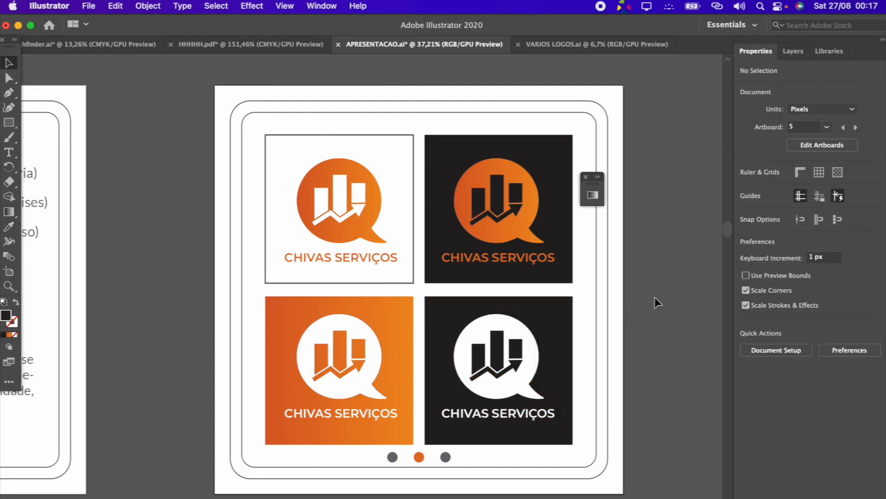
Give the upper-right square the white fill and 3 pt stroke sampled from the upper-left square
{"action": "left_click", "coordinate": [494, 170]}
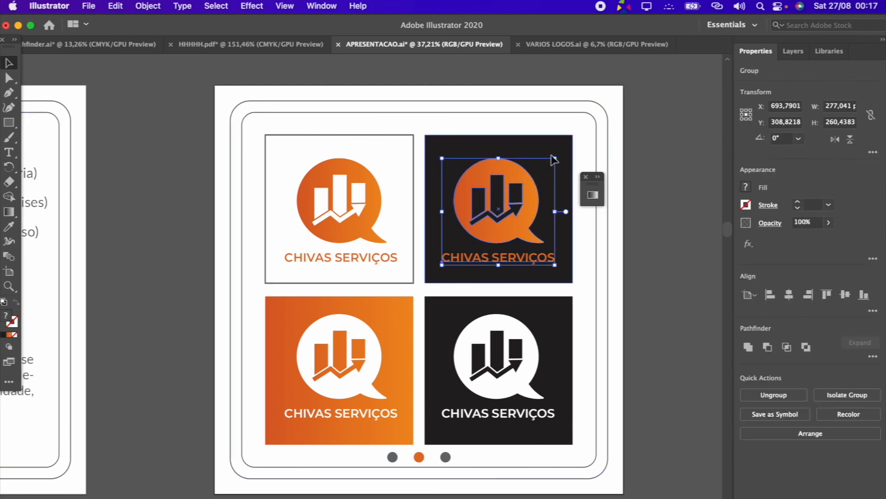
{"action": "key", "text": "a"}
{"action": "left_click", "coordinate": [515, 147]}
{"action": "key", "text": "i"}
{"action": "left_click", "coordinate": [275, 134]}
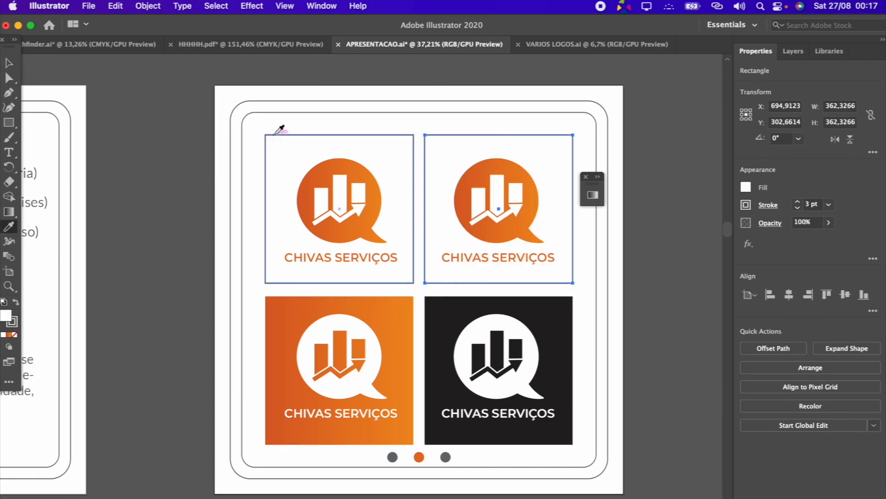
{"action": "key", "text": "v"}
{"action": "left_click", "coordinate": [617, 131]}
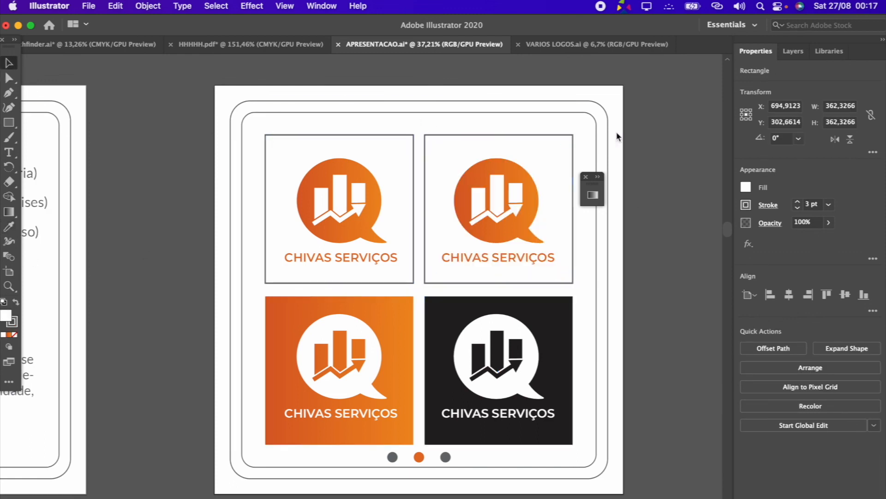
Fill the logo in the upper-right square with black
{"action": "left_click", "coordinate": [515, 170]}
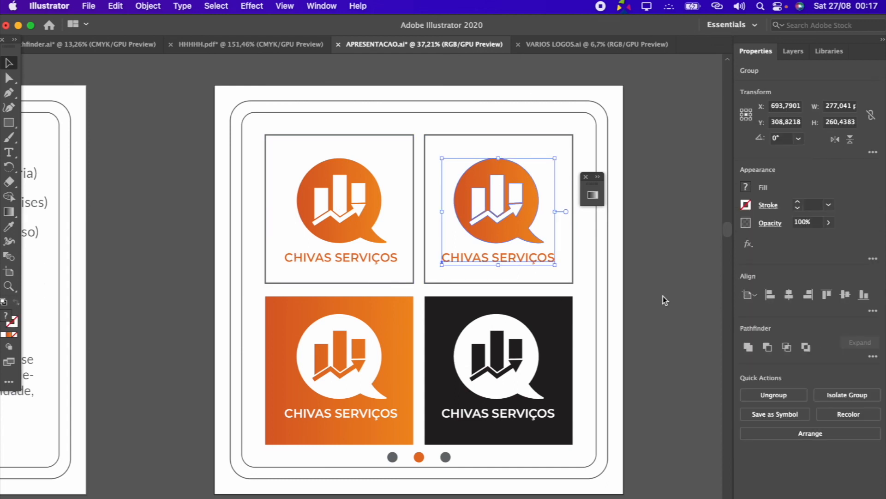
{"action": "left_click", "coordinate": [746, 187]}
{"action": "left_click", "coordinate": [636, 233]}
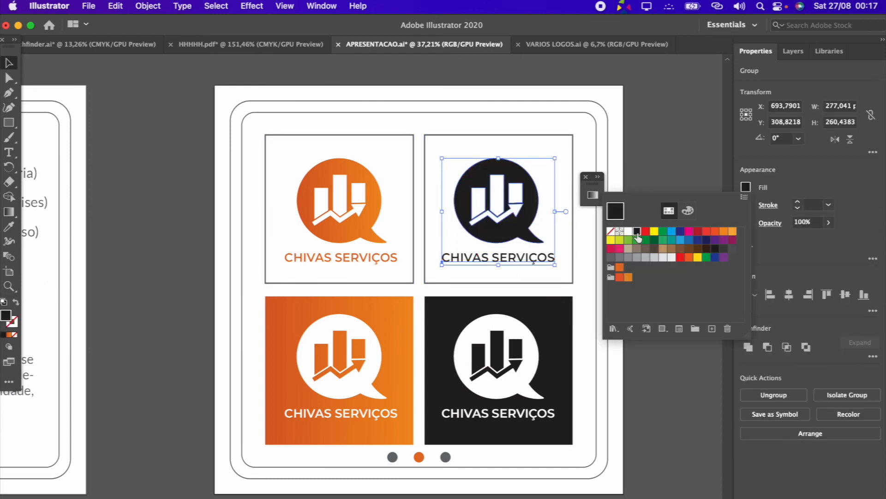
{"action": "left_click", "coordinate": [662, 144]}
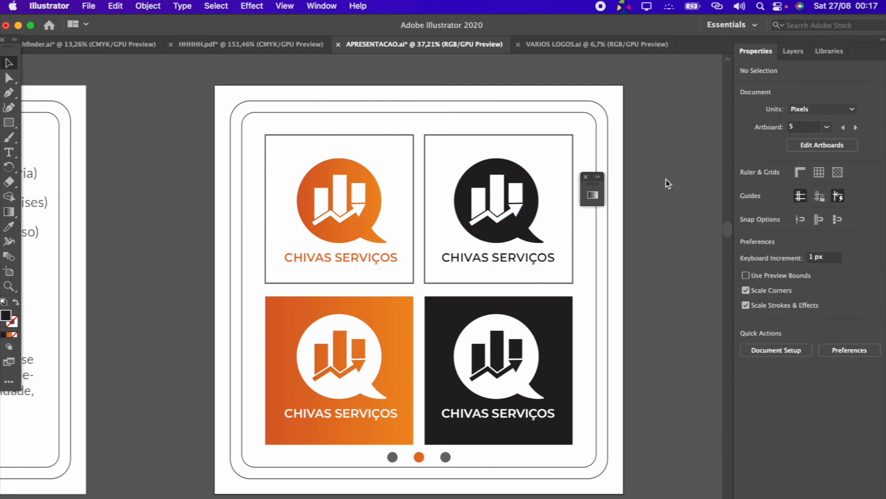
Add the text "FIM" on the sixth artboard, the first one in the second row
{"action": "scroll", "coordinate": [665, 184], "scroll_direction": "down", "scroll_amount": 2}
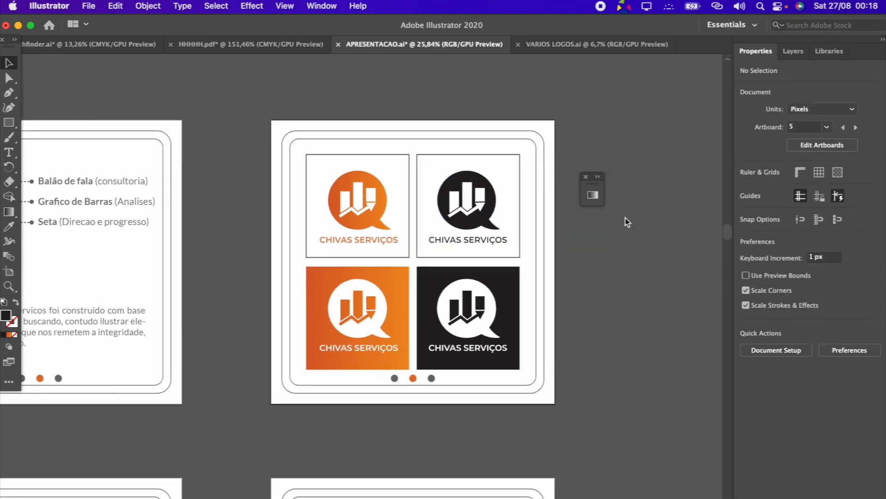
{"action": "scroll", "coordinate": [626, 221], "scroll_direction": "down", "scroll_amount": 2}
{"action": "scroll", "coordinate": [626, 221], "scroll_direction": "down", "scroll_amount": 5}
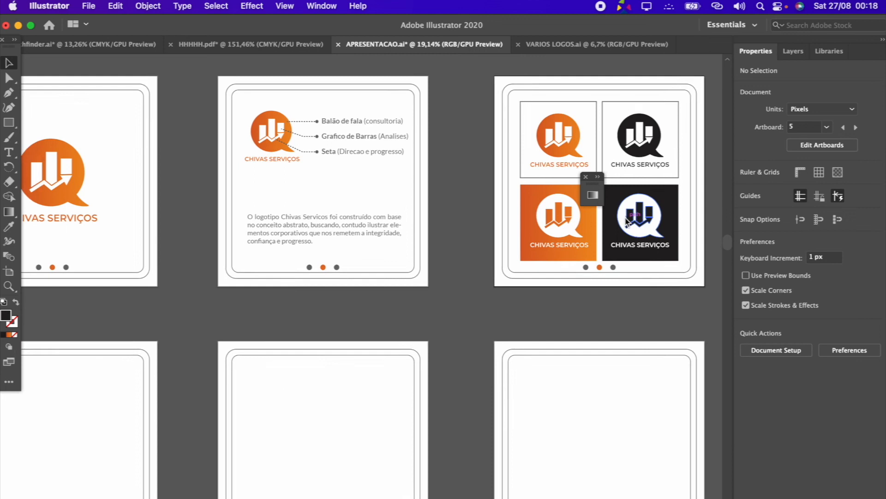
{"action": "scroll", "coordinate": [341, 295], "scroll_direction": "left", "scroll_amount": 3}
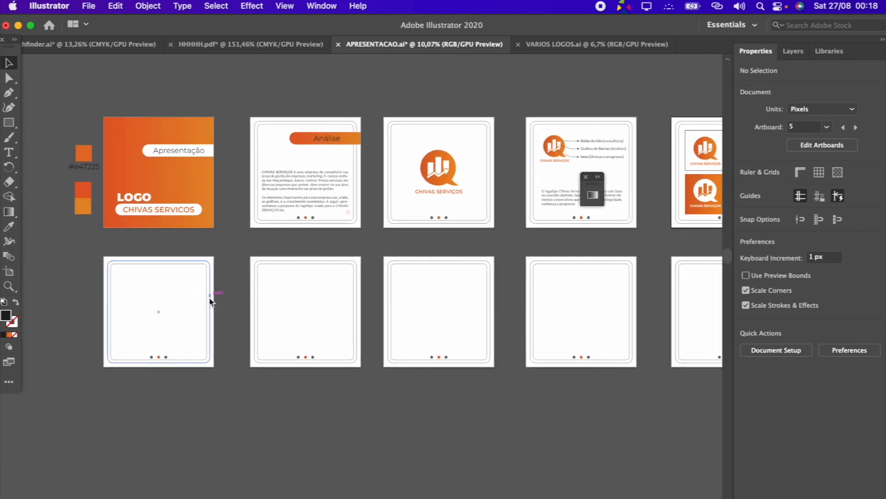
{"action": "scroll", "coordinate": [695, 354], "scroll_direction": "right", "scroll_amount": 2}
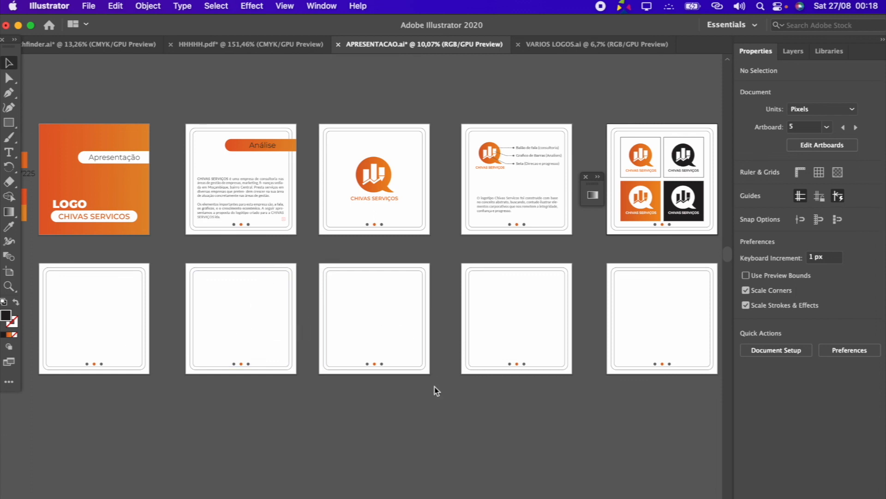
{"action": "scroll", "coordinate": [437, 391], "scroll_direction": "right", "scroll_amount": 2}
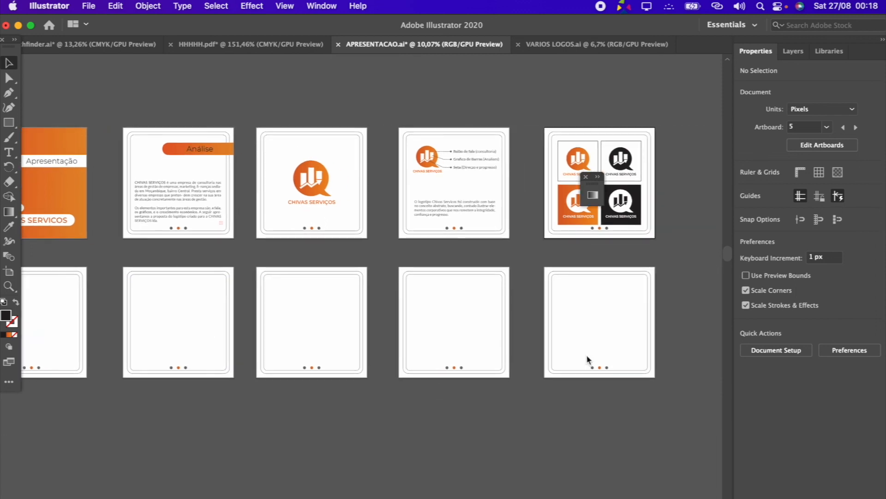
{"action": "scroll", "coordinate": [589, 359], "scroll_direction": "left", "scroll_amount": 5}
{"action": "left_click", "coordinate": [8, 152]}
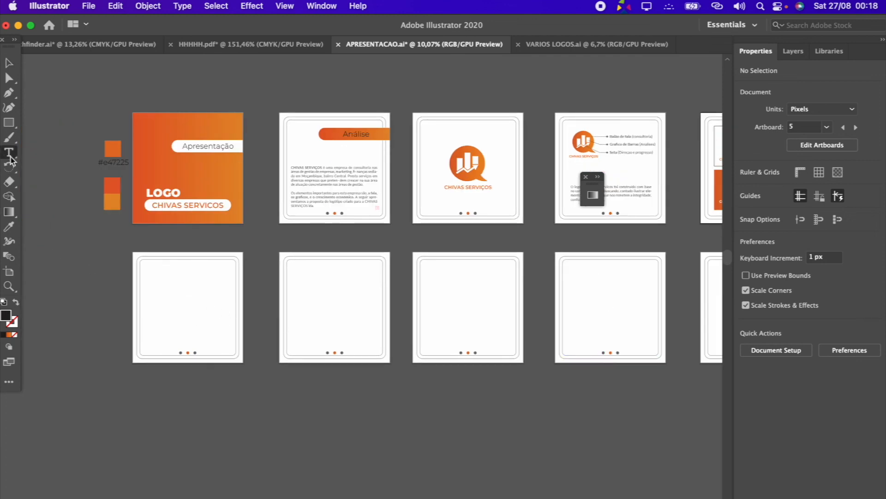
{"action": "scroll", "coordinate": [123, 302], "scroll_direction": "up", "scroll_amount": 5}
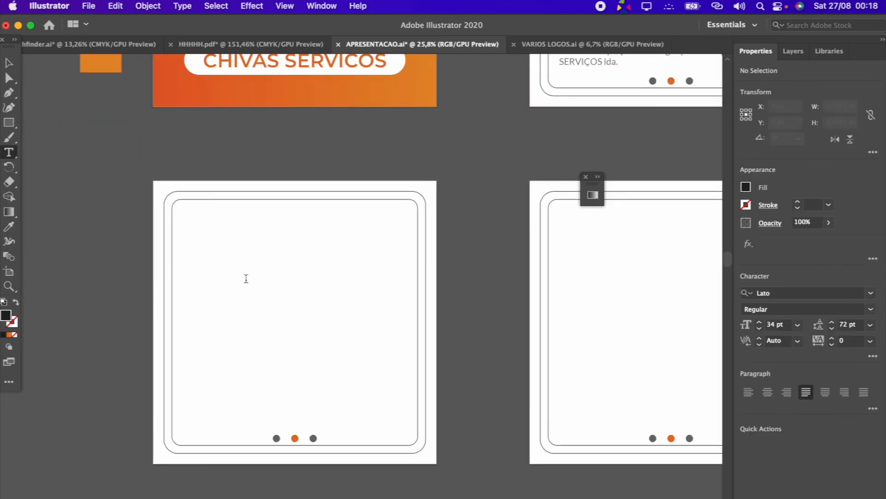
{"action": "left_click", "coordinate": [246, 279]}
{"action": "type", "text": "FIM"}
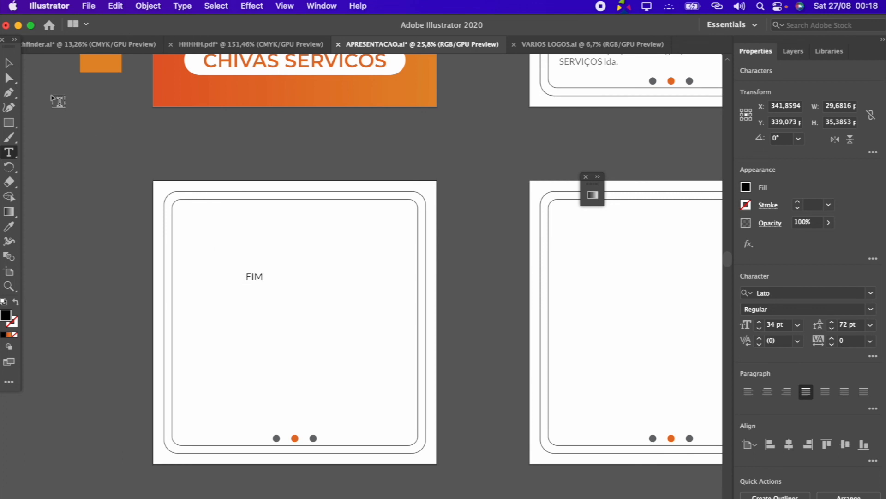
{"action": "key", "text": "Escape"}
Enlarge the FIM text to about 172 pt and move it to the middle of its artboard
{"action": "left_click_drag", "start_coordinate": [256, 283], "coordinate": [310, 326]}
{"action": "left_click", "coordinate": [358, 277]}
{"action": "left_click", "coordinate": [332, 319]}
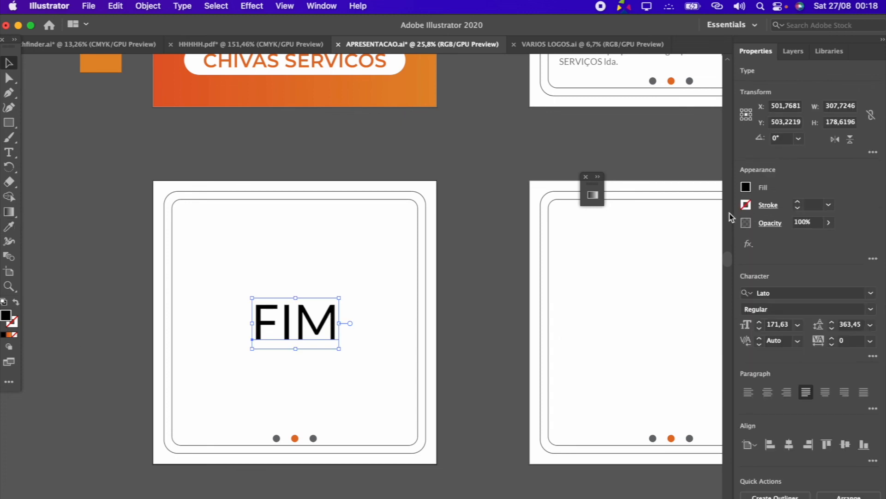
Fill the FIM text with the brand orange swatch and shift it slightly to centre it on the artboard
{"action": "left_click", "coordinate": [746, 187]}
{"action": "left_click", "coordinate": [623, 274]}
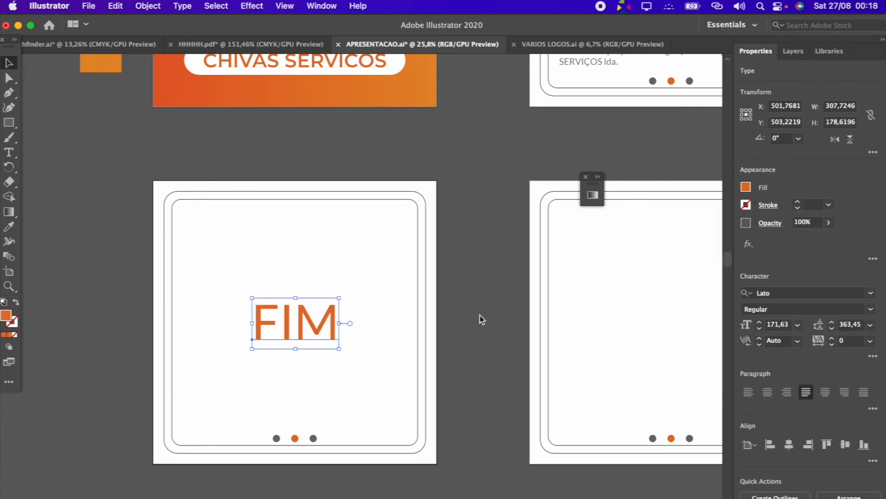
{"action": "mouse_move", "coordinate": [328, 325]}
{"action": "left_mouse_down"}
{"action": "mouse_move", "coordinate": [314, 319]}
{"action": "mouse_move", "coordinate": [326, 325]}
{"action": "left_mouse_up"}
{"action": "scroll", "coordinate": [323, 324], "scroll_direction": "down", "scroll_amount": 3}
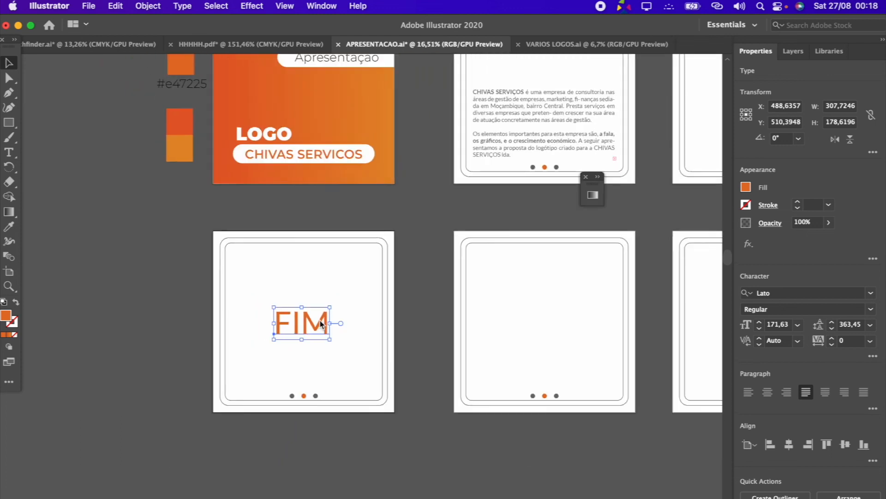
{"action": "left_click", "coordinate": [372, 420]}
Delete the four empty artboards, 7 to 10, that follow the FIM page
{"action": "scroll", "coordinate": [374, 421], "scroll_direction": "down", "scroll_amount": 1}
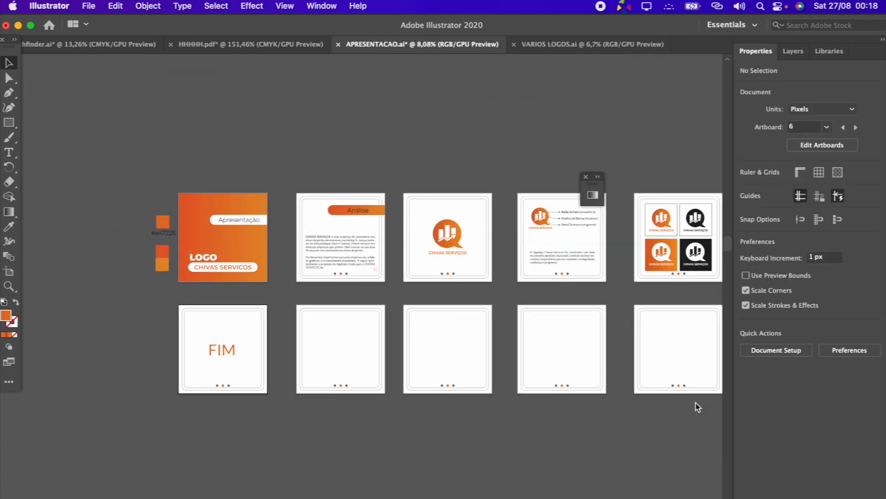
{"action": "scroll", "coordinate": [513, 409], "scroll_direction": "right", "scroll_amount": 3}
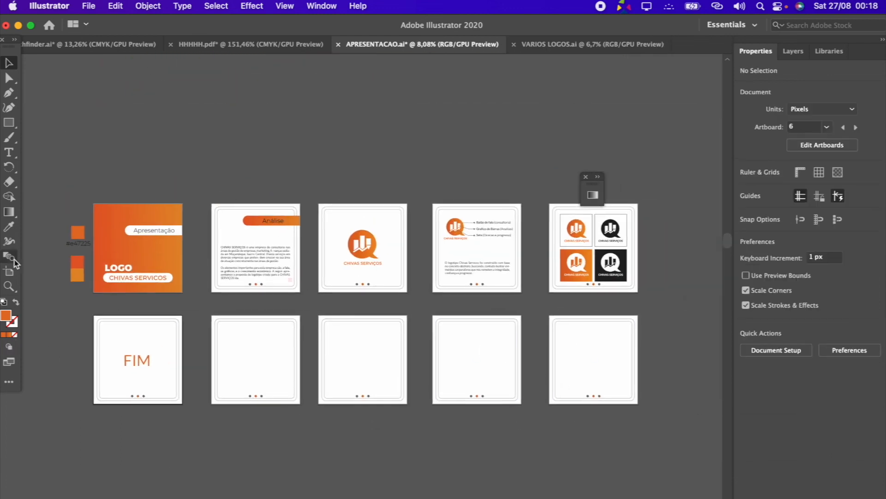
{"action": "left_click", "coordinate": [13, 272]}
{"action": "left_click", "coordinate": [604, 352]}
{"action": "left_click_drag", "start_coordinate": [604, 351], "coordinate": [468, 368]}
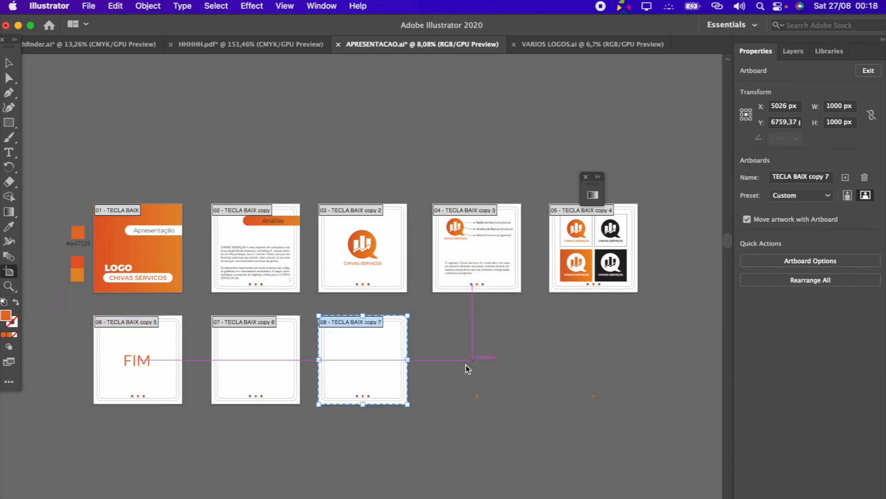
{"action": "key", "text": "Delete"}
{"action": "key", "text": "Delete"}
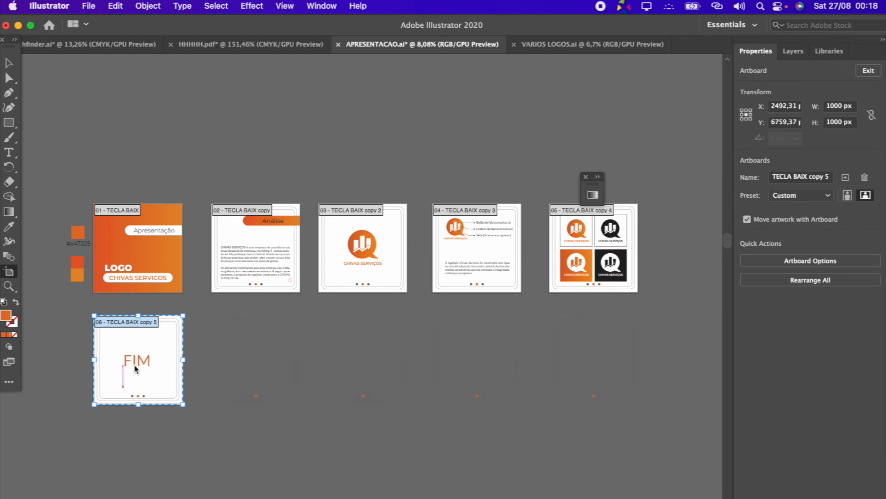
{"action": "left_click", "coordinate": [9, 62]}
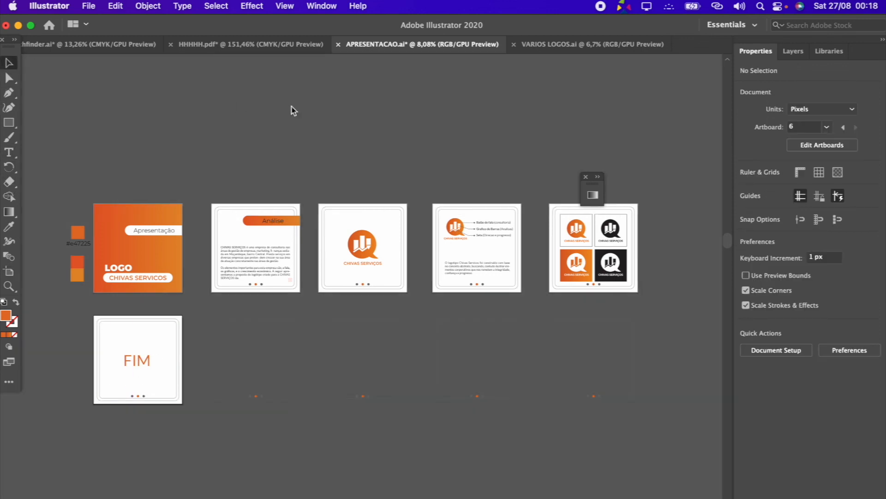
Save the document as "TUTORIAL APRESENTACAO LOGO" in Adobe PDF format, with all artboards, in the APRESENTACAO folder
{"action": "left_click", "coordinate": [89, 6]}
{"action": "left_click", "coordinate": [120, 125]}
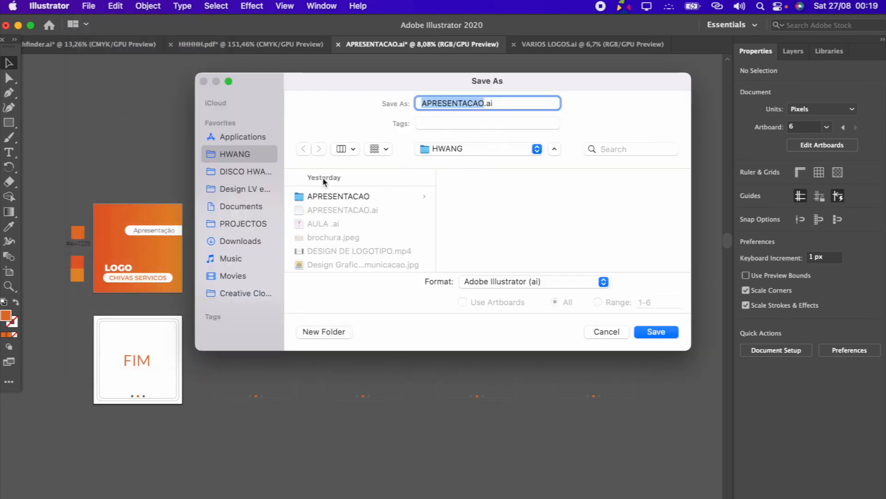
{"action": "left_click", "coordinate": [364, 197]}
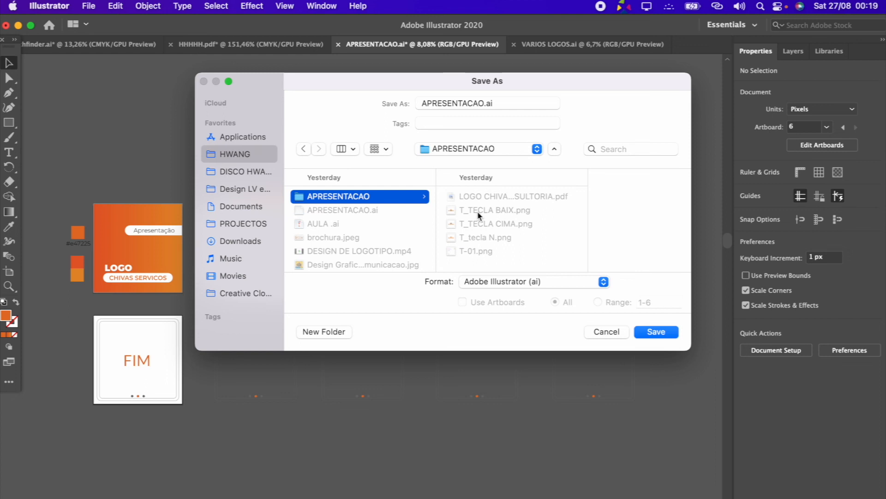
{"action": "left_click", "coordinate": [502, 104]}
{"action": "left_click_drag", "start_coordinate": [508, 105], "coordinate": [348, 101]}
{"action": "type", "text": "TUTORIAL"}
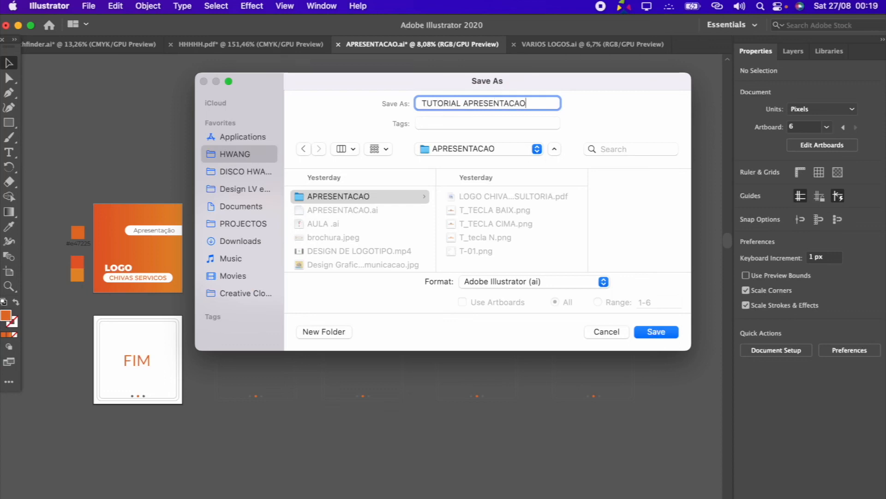
{"action": "left_click", "coordinate": [522, 282]}
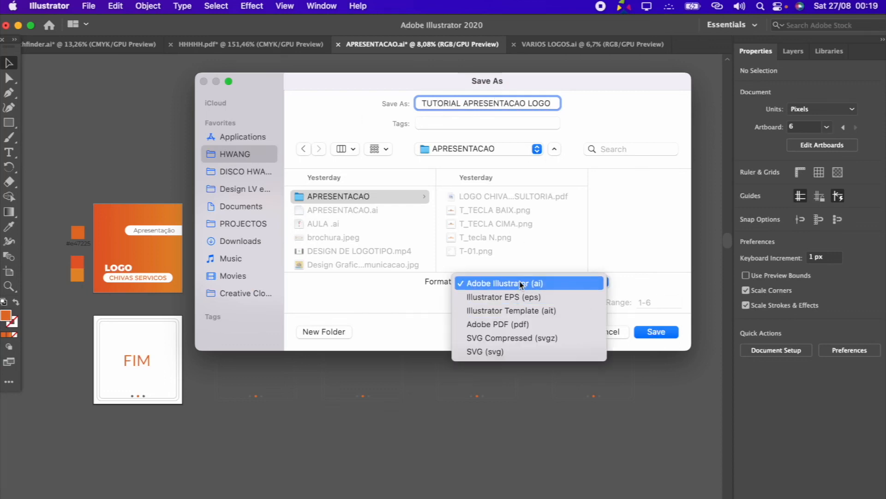
{"action": "left_click", "coordinate": [515, 324]}
{"action": "left_click", "coordinate": [655, 337]}
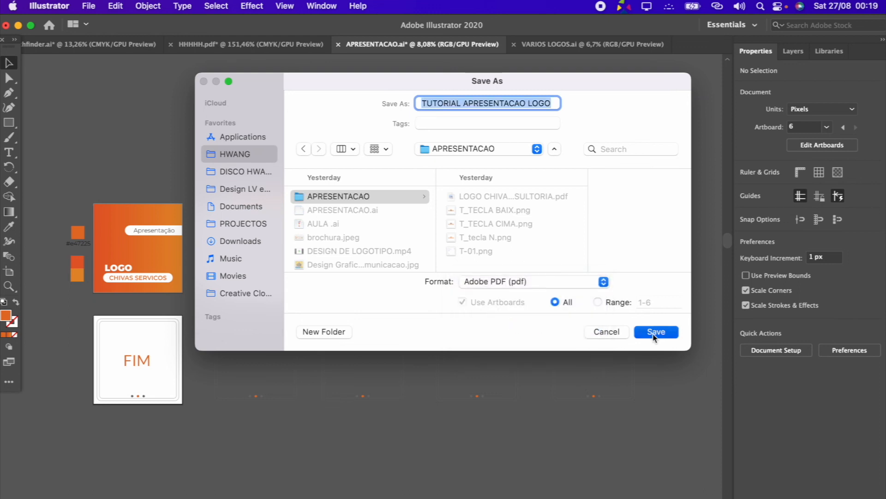
Save the PDF with the Press Quality preset and Embed Page Thumbnails enabled
{"action": "left_click", "coordinate": [358, 121]}
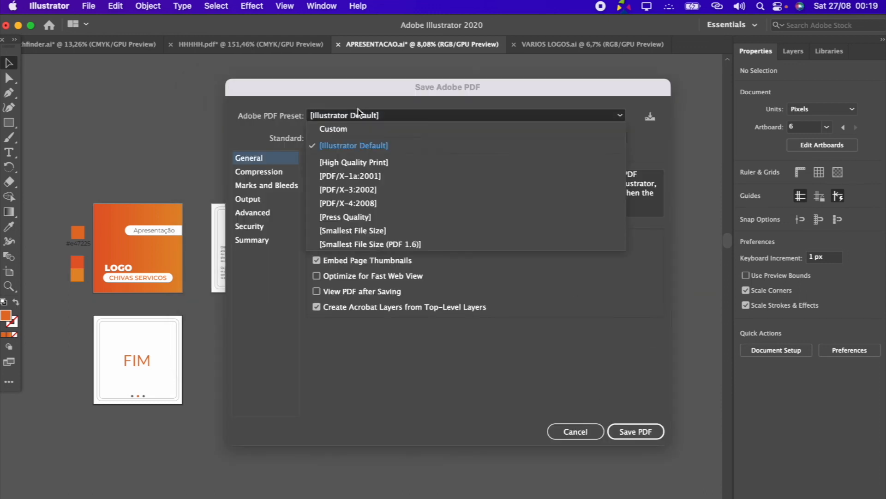
{"action": "left_click", "coordinate": [365, 217]}
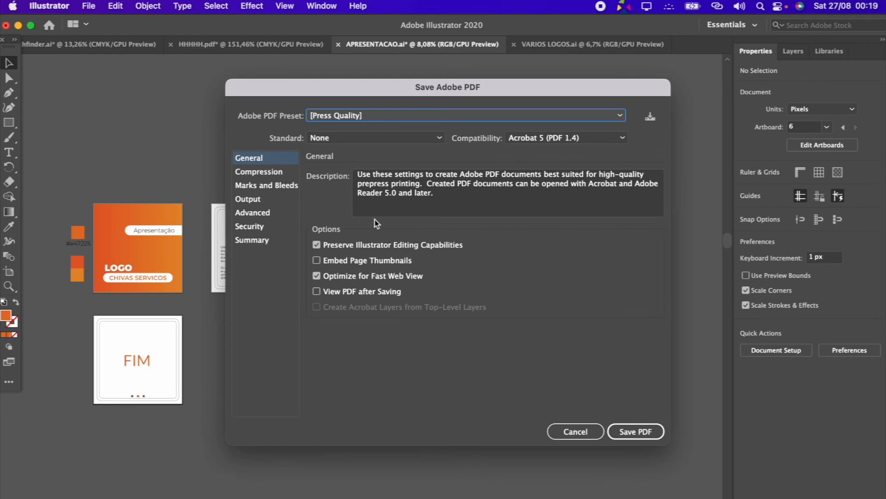
{"action": "left_click", "coordinate": [358, 262]}
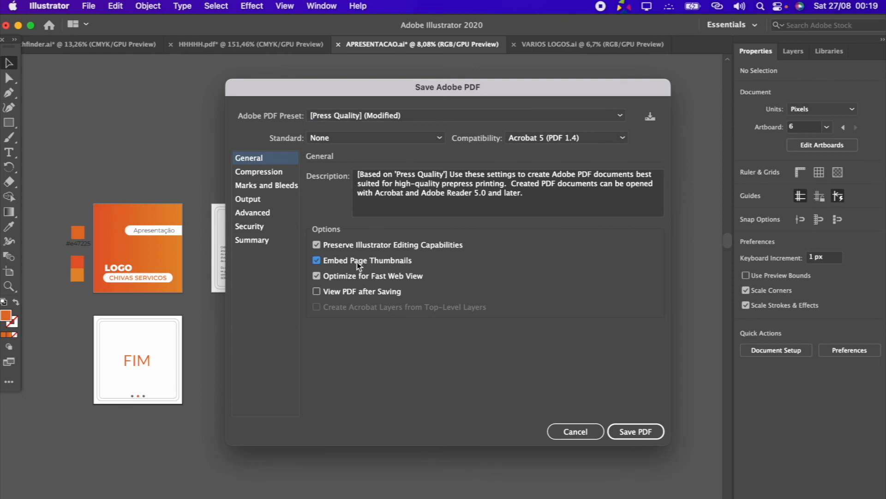
{"action": "left_click", "coordinate": [640, 434]}
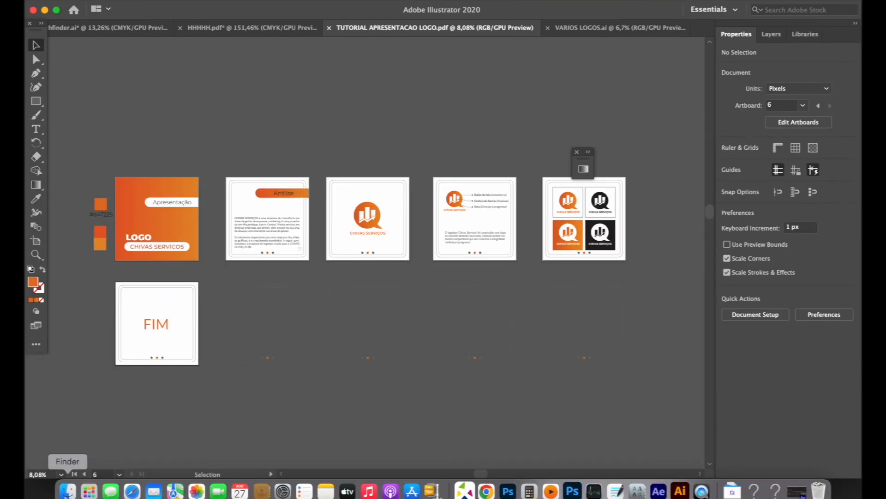
Switch to Finder and preview the saved TUTORIAL APRESENTACAO LOGO PDF in the APRESENTACAO folder
{"action": "left_click", "coordinate": [67, 492]}
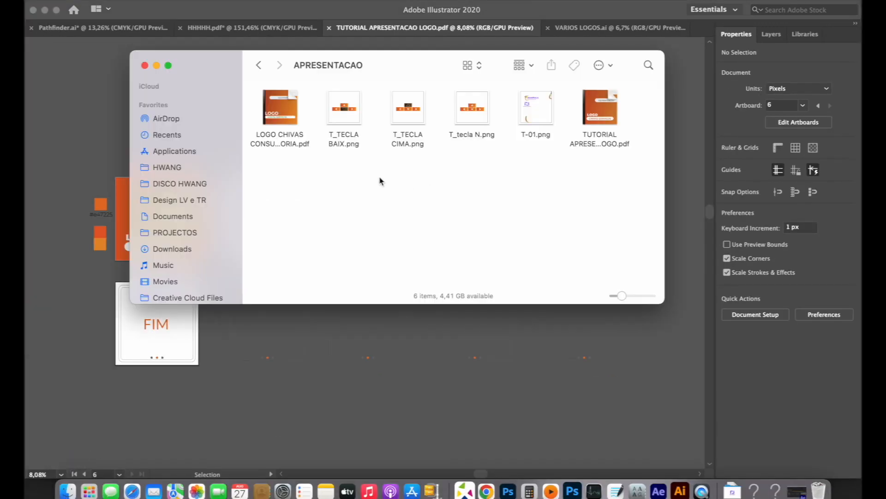
{"action": "left_click", "coordinate": [168, 65]}
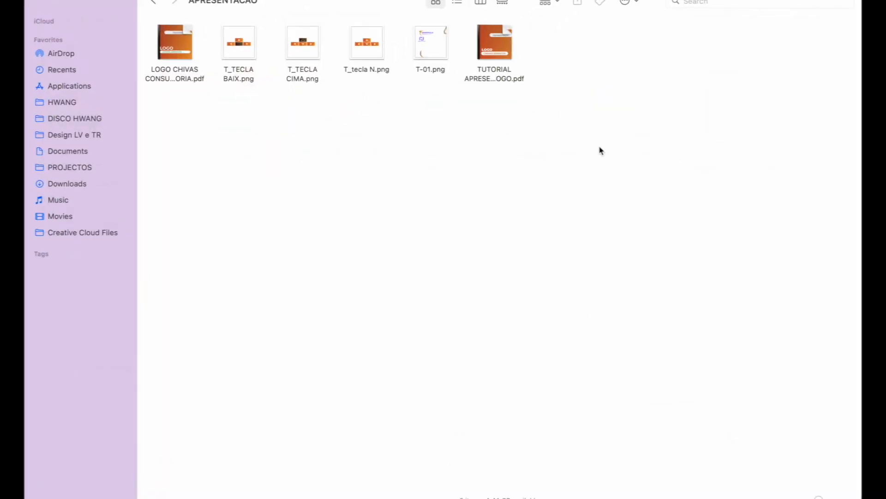
{"action": "left_click", "coordinate": [493, 33]}
{"action": "key", "text": "space"}
{"action": "left_click", "coordinate": [197, 17]}
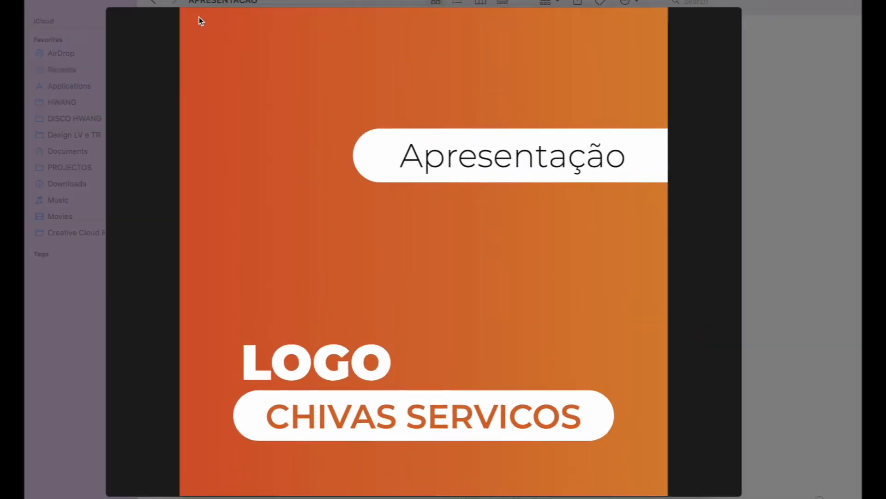